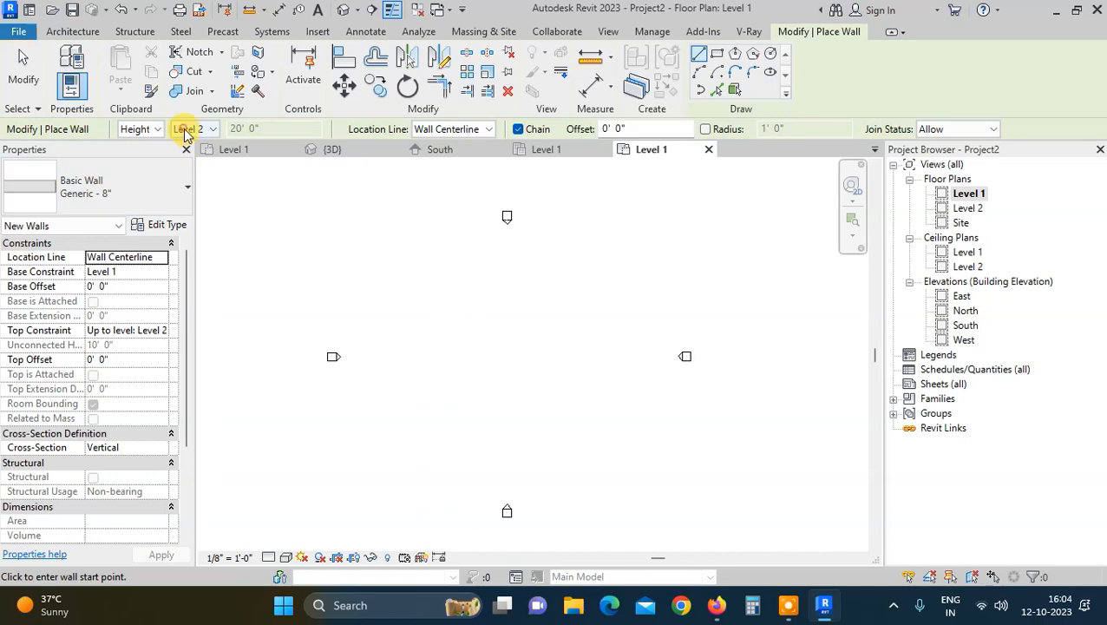
Step: Draw three connected Generic - 8" walls in a stepped Z-shape on Level 1, with their tops constrained to Level 2
click(458, 338)
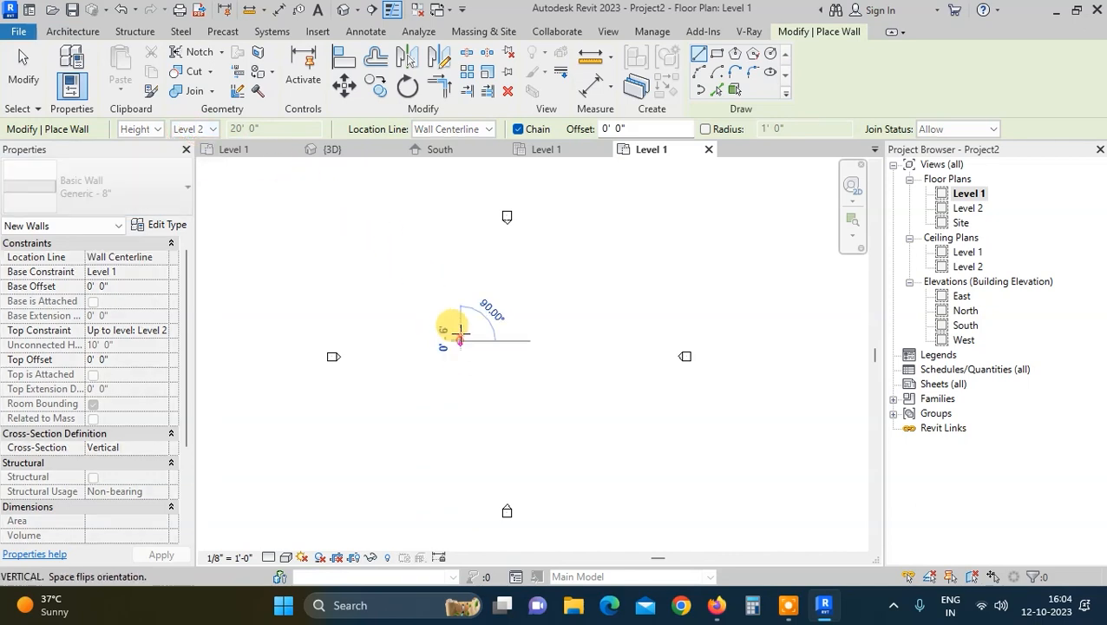
click(484, 340)
click(484, 363)
click(535, 363)
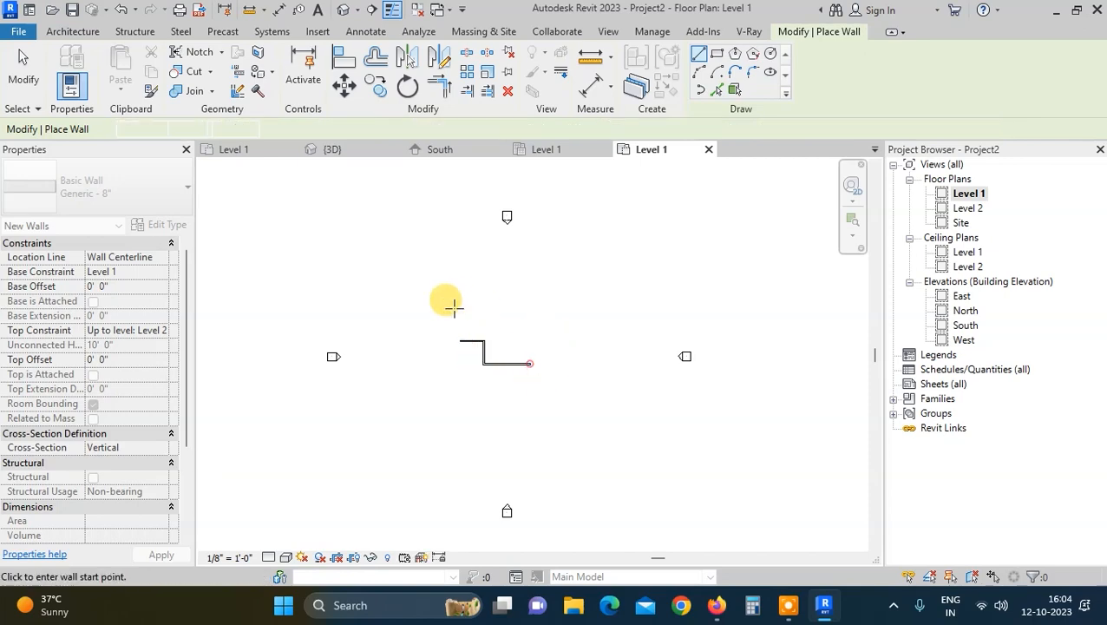
key(Escape)
scroll(469, 329, up, 5)
key(Escape)
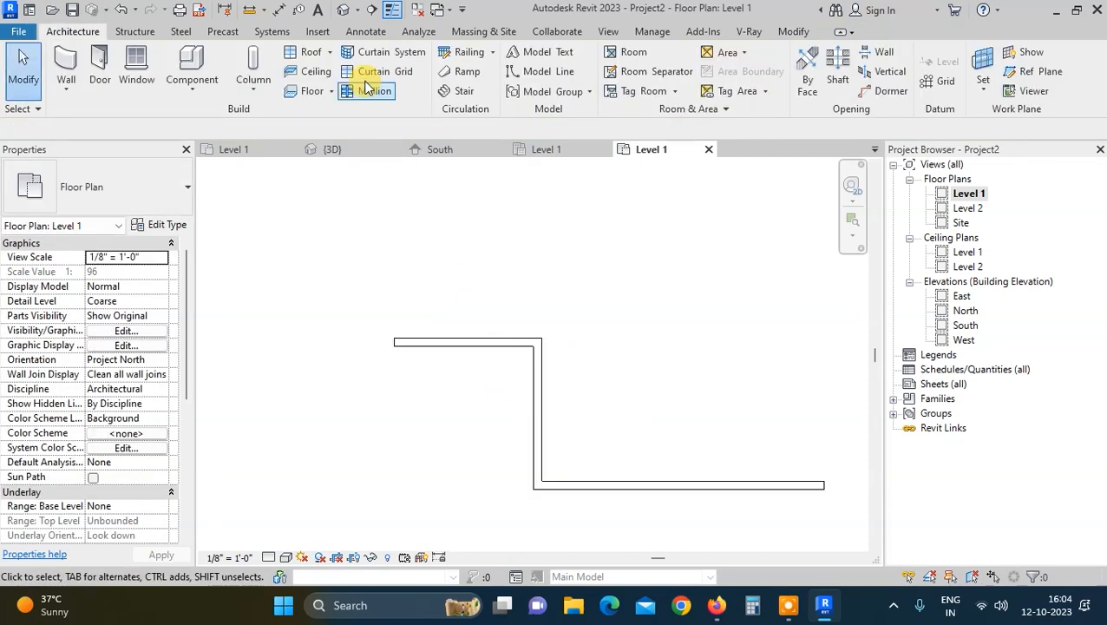
Step: Show the walls in the default 3D view, oriented toward the stepped faces, with the Shaded visual style
click(344, 9)
shift+middle_drag(581, 314, 984, 349)
shift+middle_drag(508, 414, 368, 395)
scroll(452, 348, up, 3)
key(s)
key(d)
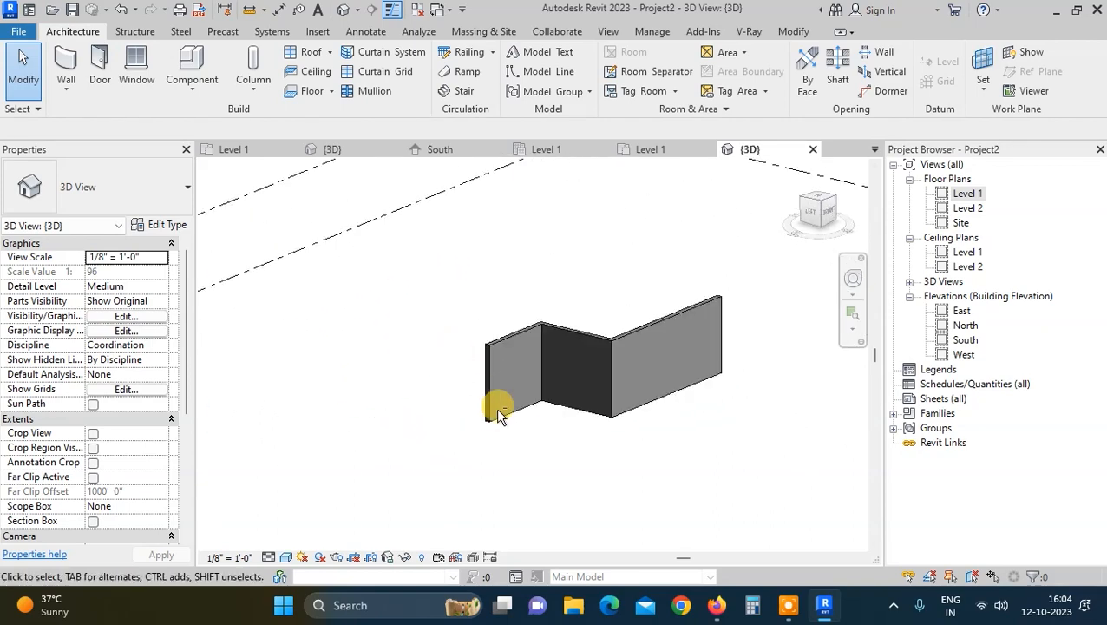
Step: Place a horizontal Cornice wall sweep across the lower part of the first short wall's face
click(59, 91)
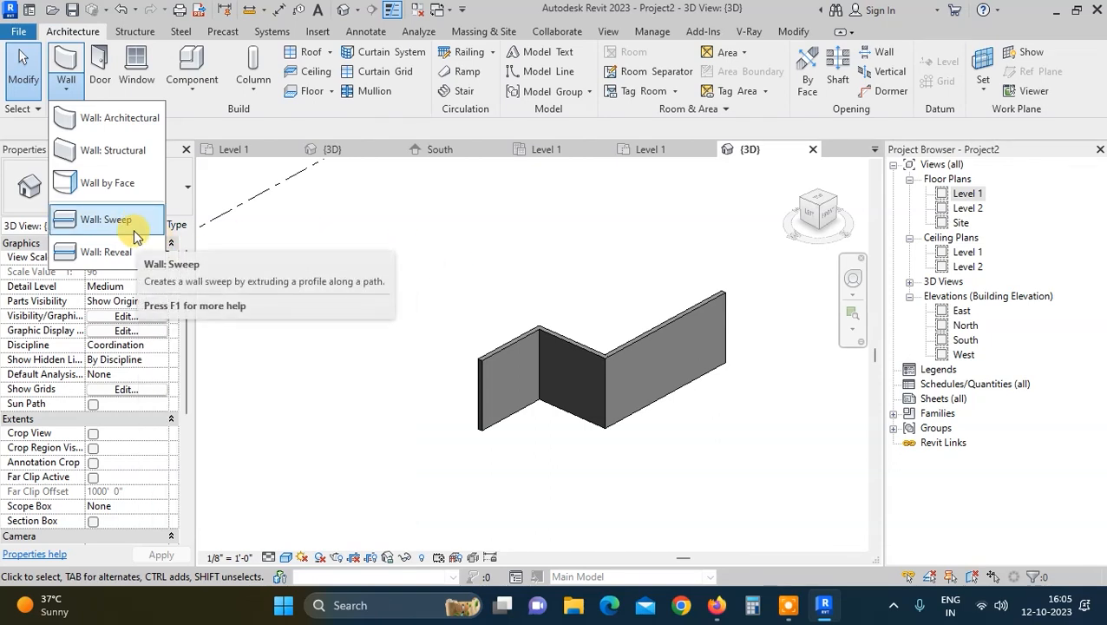
click(106, 220)
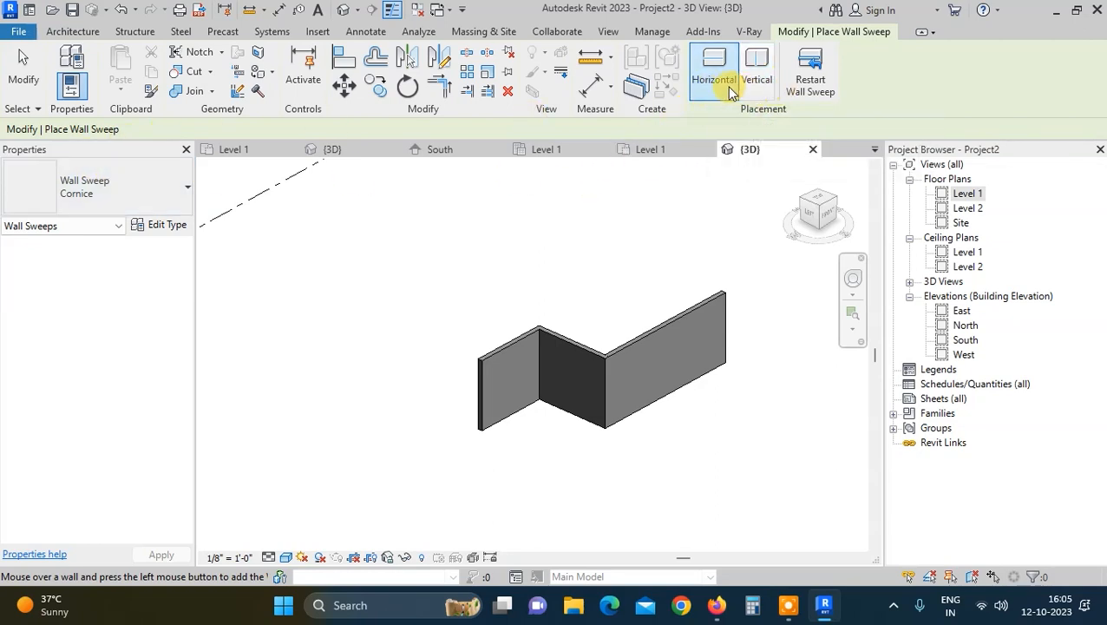
scroll(485, 417, up, 6)
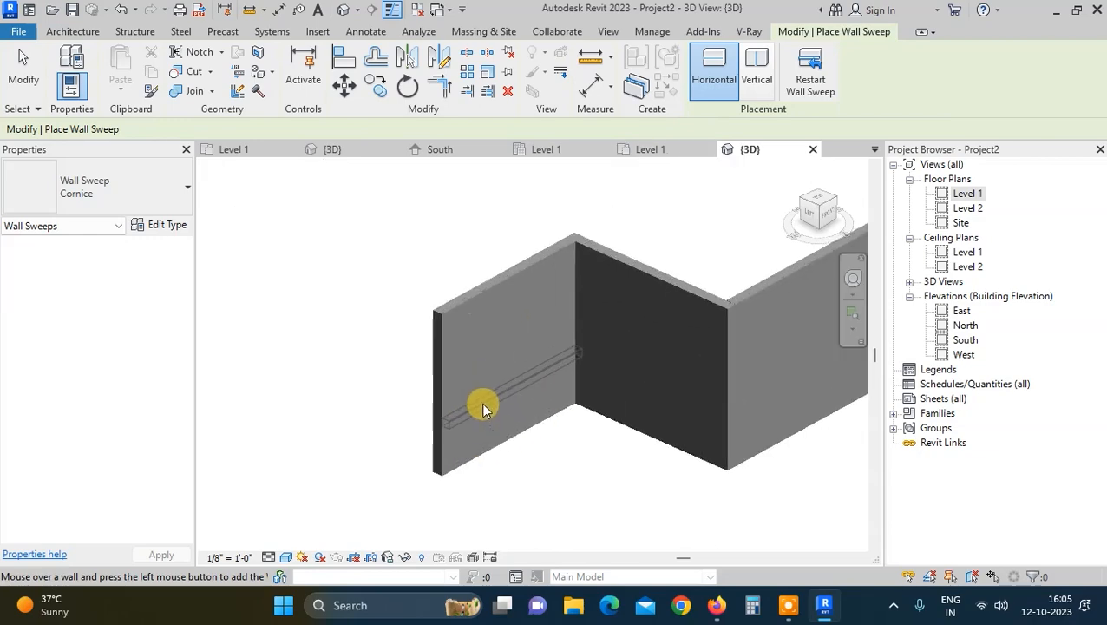
click(483, 404)
scroll(651, 167, down, 1)
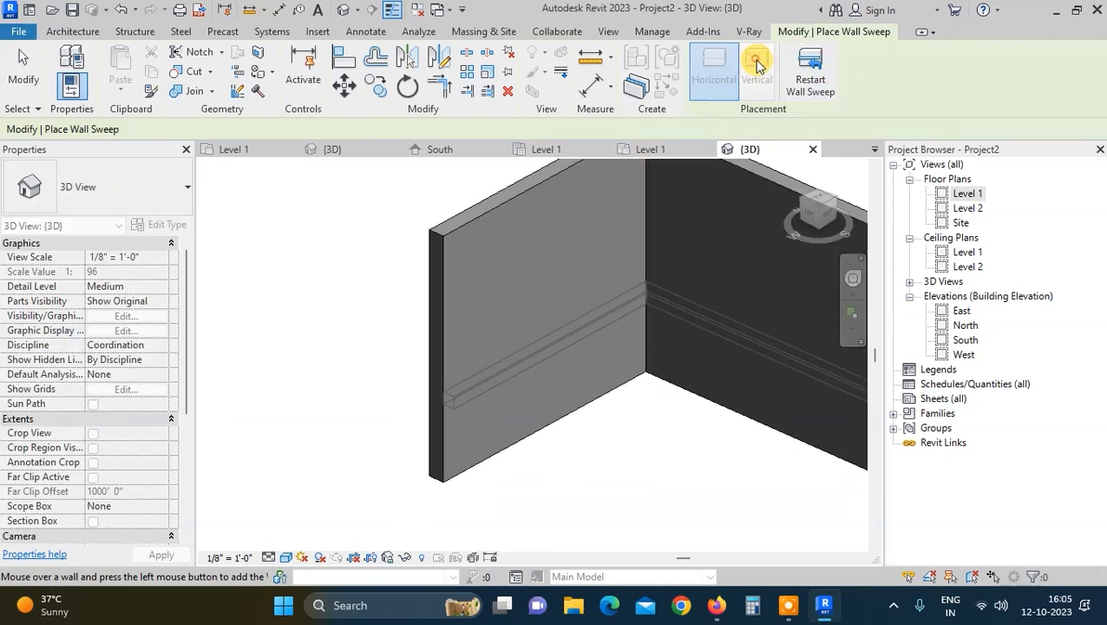
key(Escape)
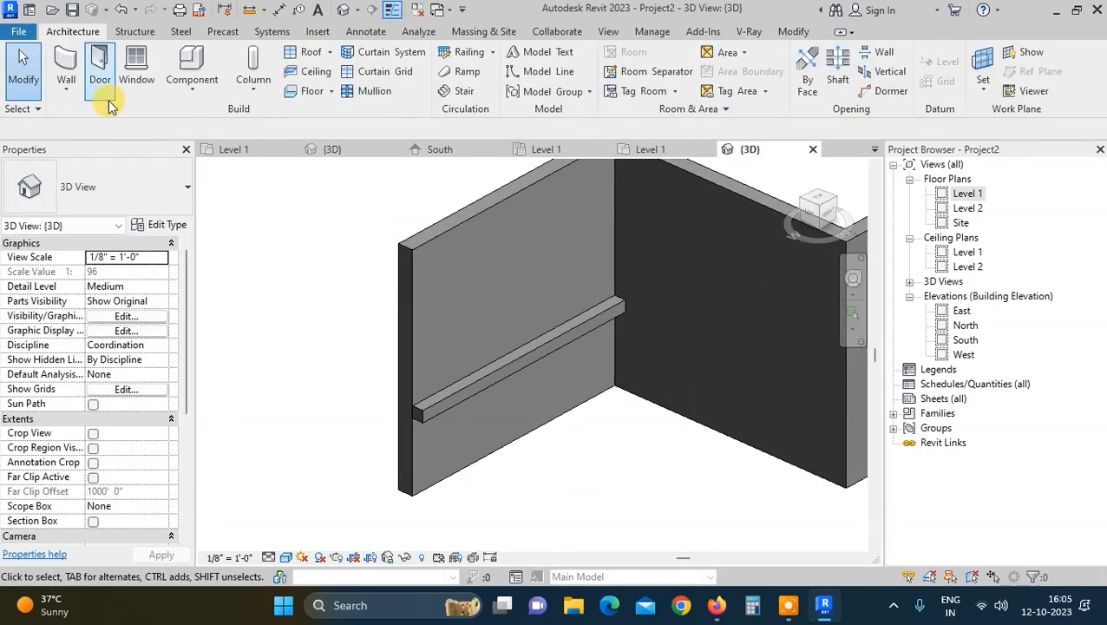
Step: Add a vertical Cornice wall sweep on the same wall near the inner corner and finish placing sweeps
click(77, 97)
click(111, 217)
click(750, 87)
click(576, 200)
scroll(513, 282, down, 1)
middle_drag(515, 287, 490, 301)
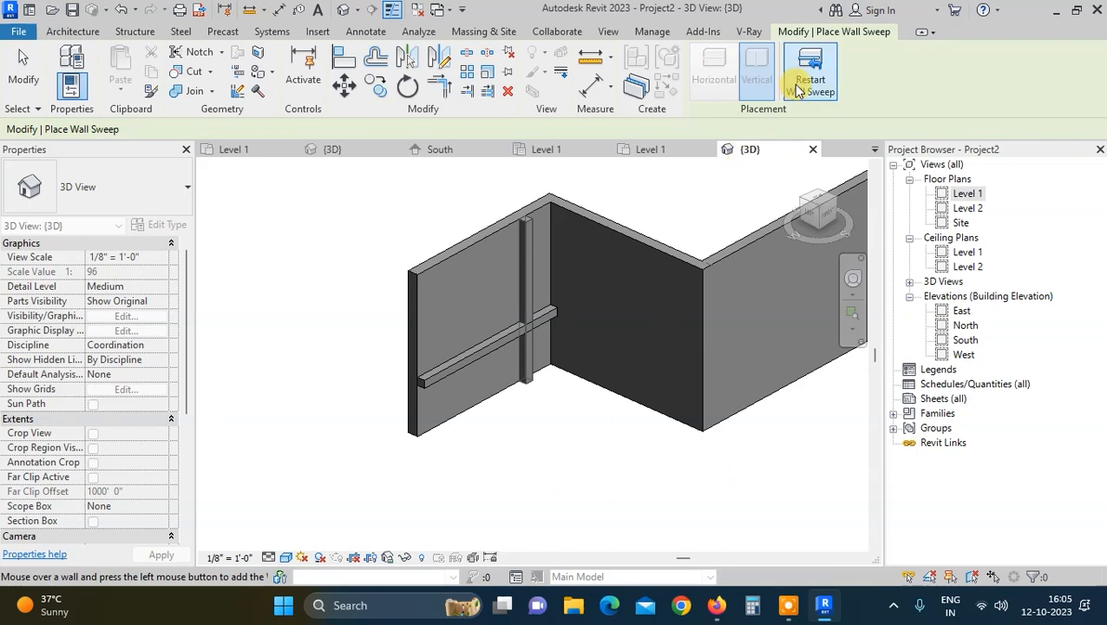
click(810, 82)
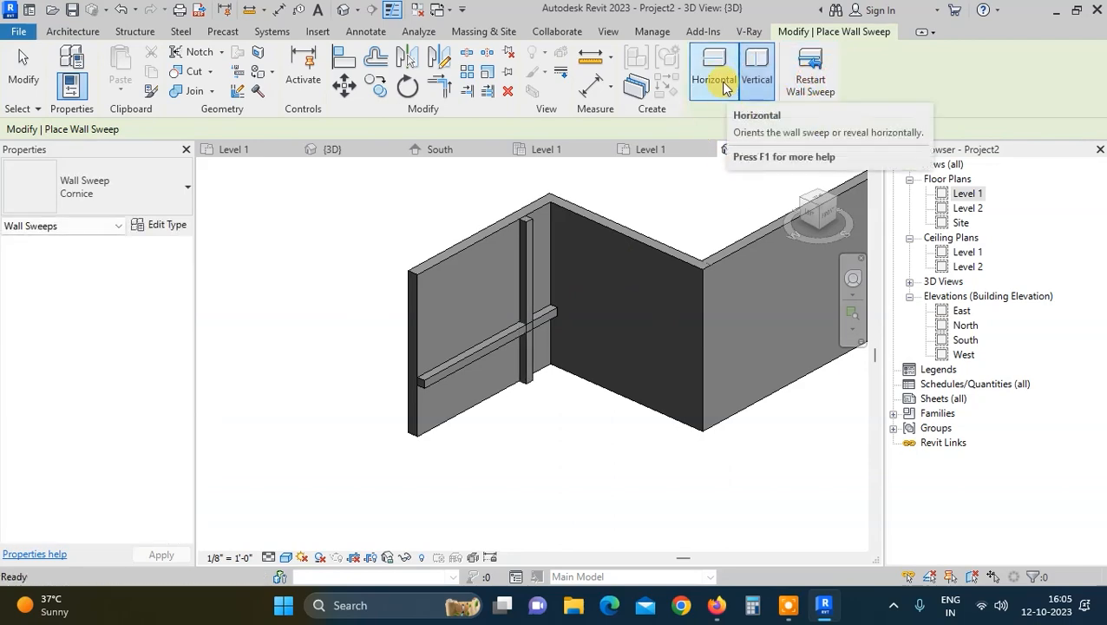
key(Escape)
key(Escape)
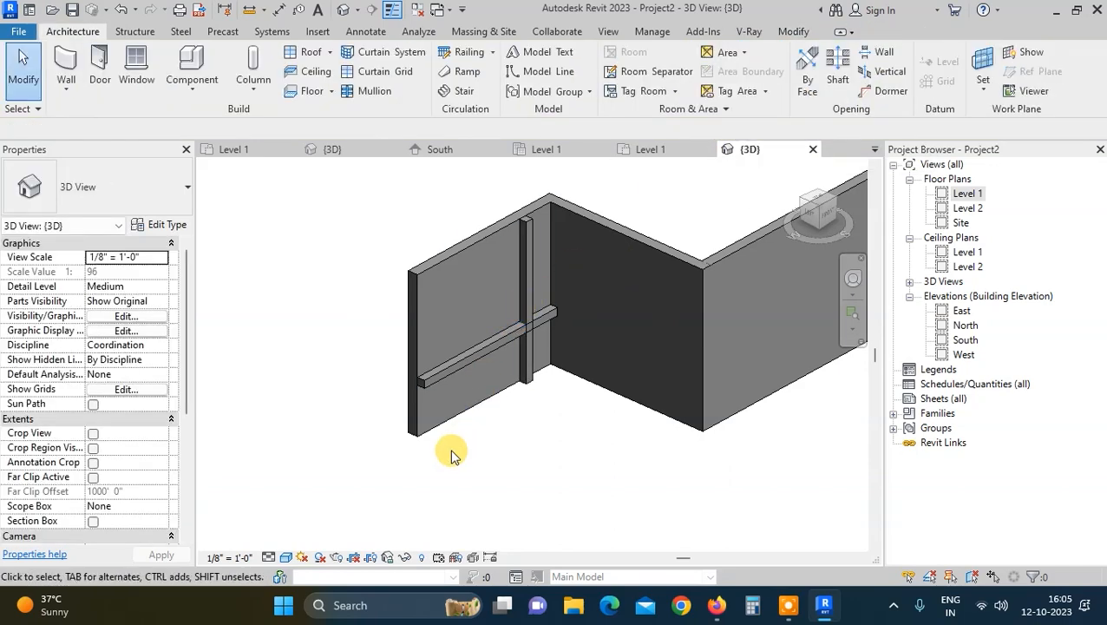
Step: Undo the vertical and horizontal wall sweeps
key(ctrl+z)
key(ctrl+z)
Step: Place a horizontal Cornice wall sweep near the top of the first short wall, about 8' 1" above Level 1
scroll(559, 371, up, 2)
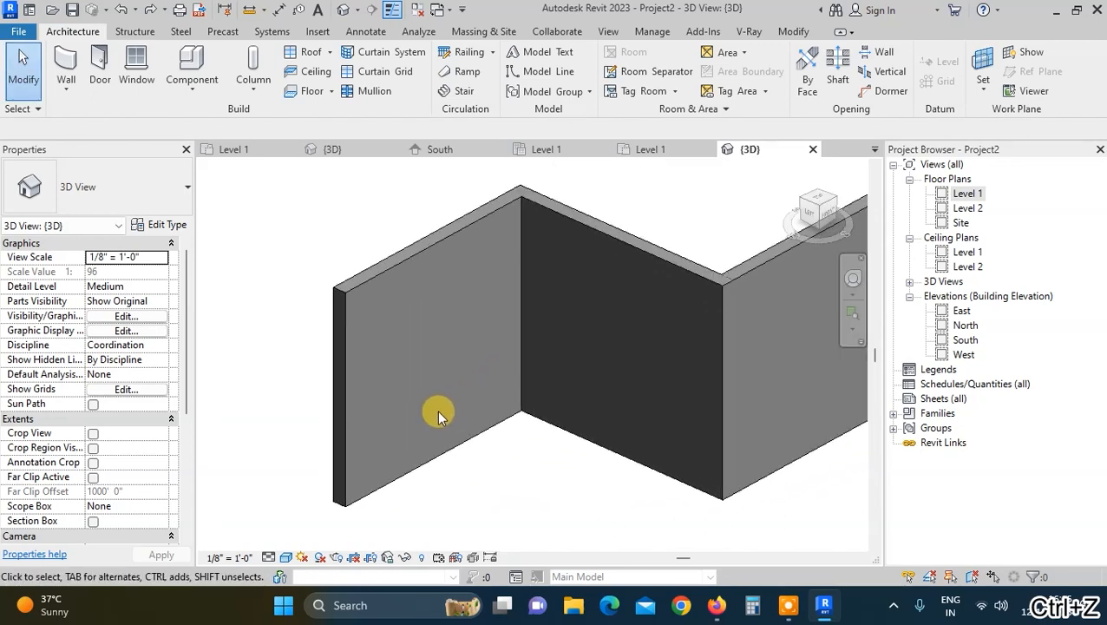
click(60, 88)
click(104, 217)
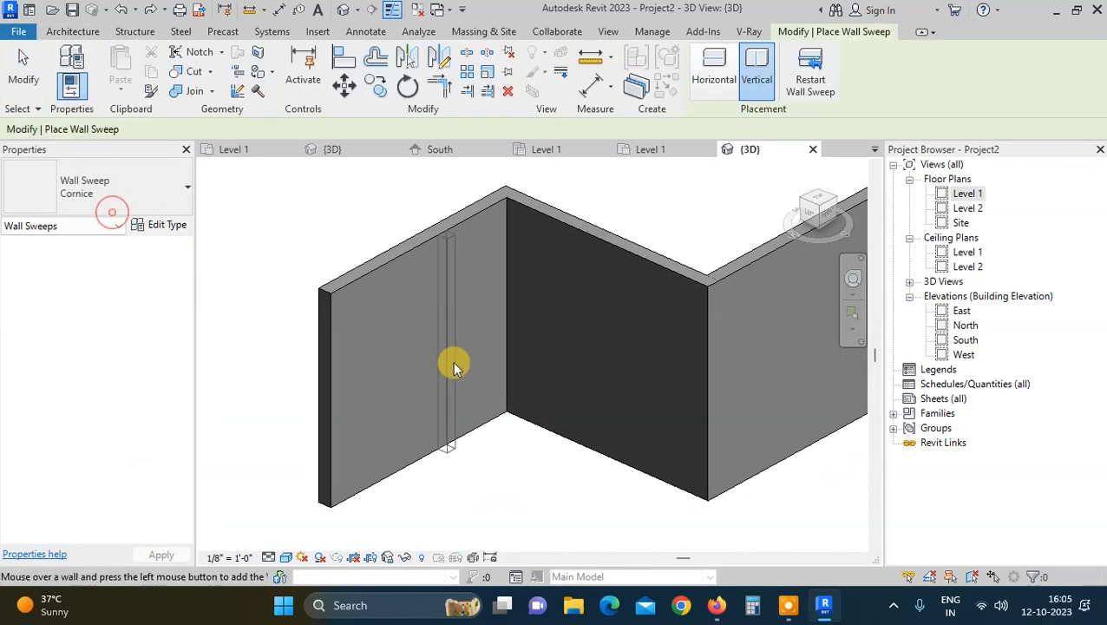
click(433, 273)
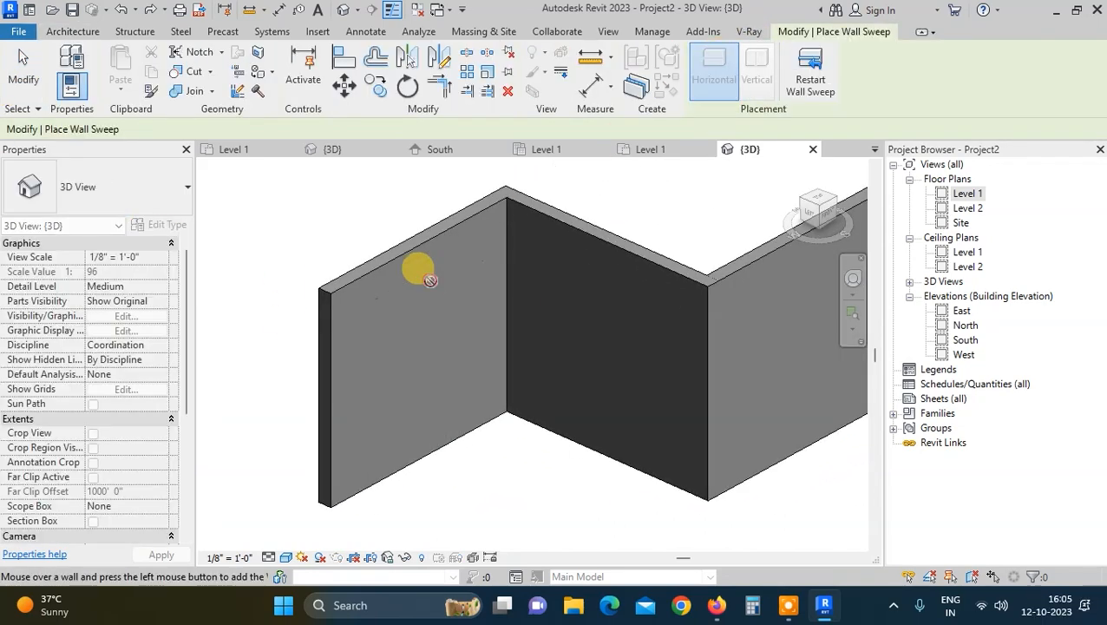
key(Escape)
key(Escape)
Step: Cut a horizontal wall reveal into the same wall face, a short distance below the cornice sweep
scroll(288, 295, up, 2)
click(66, 95)
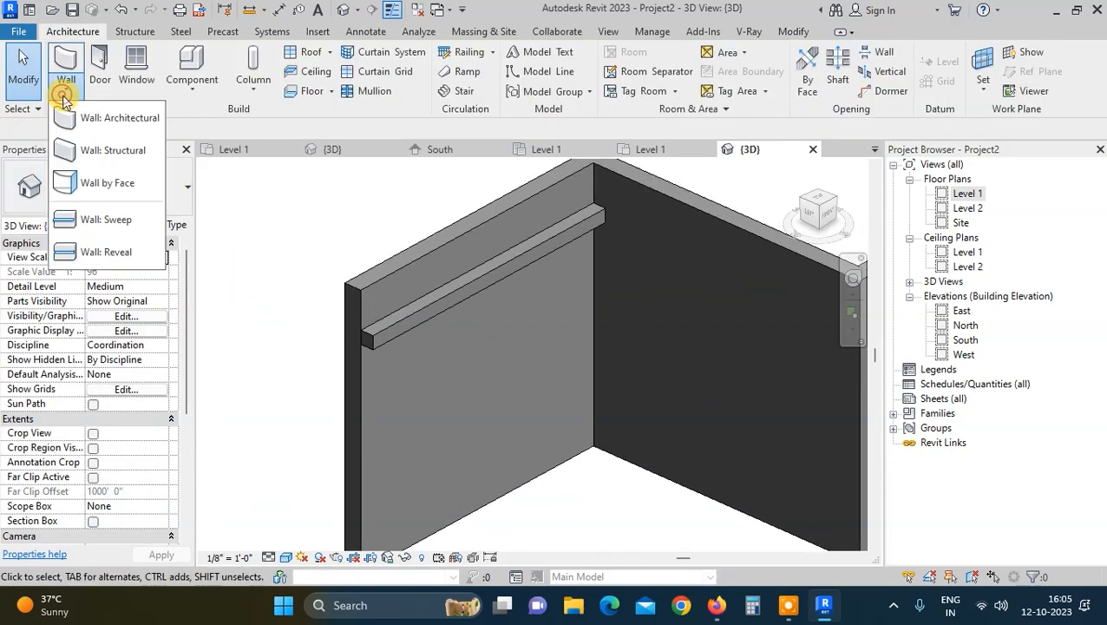
click(108, 253)
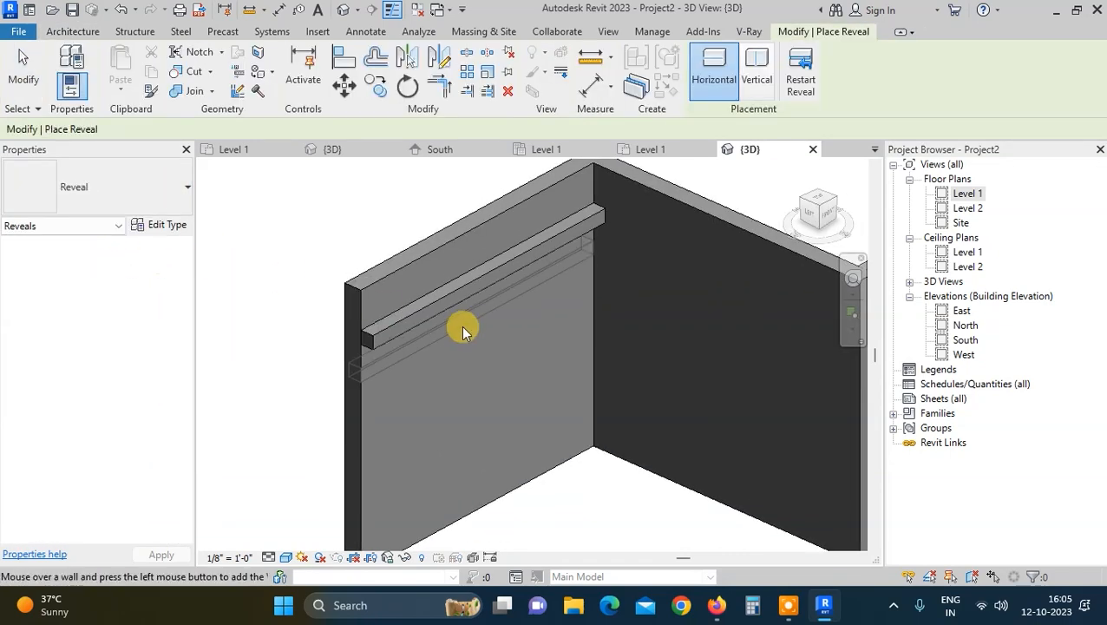
click(433, 384)
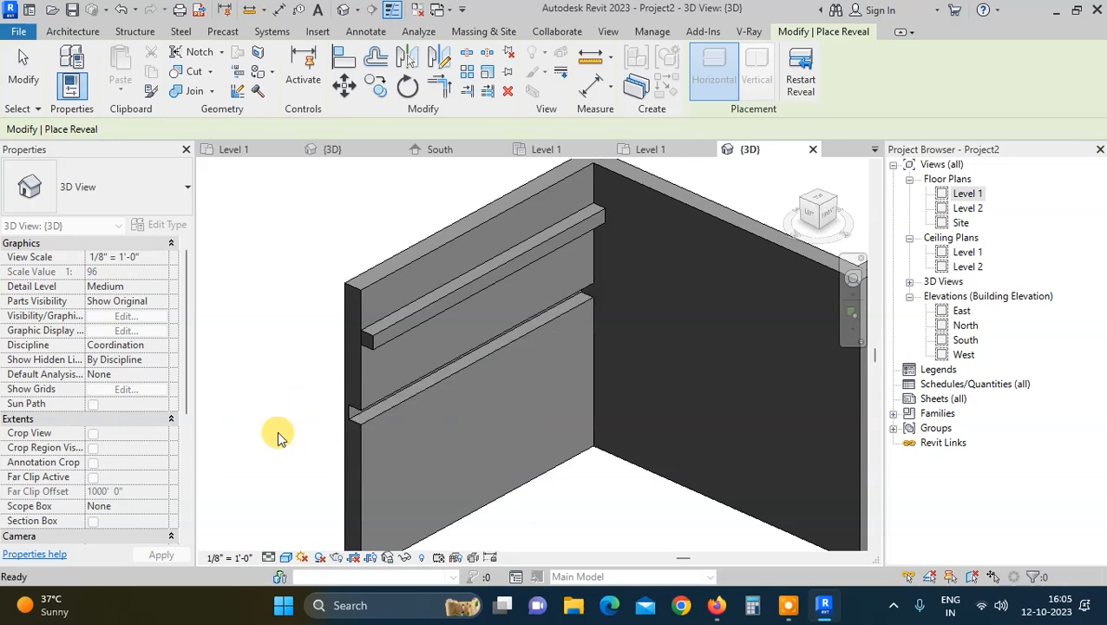
key(Escape)
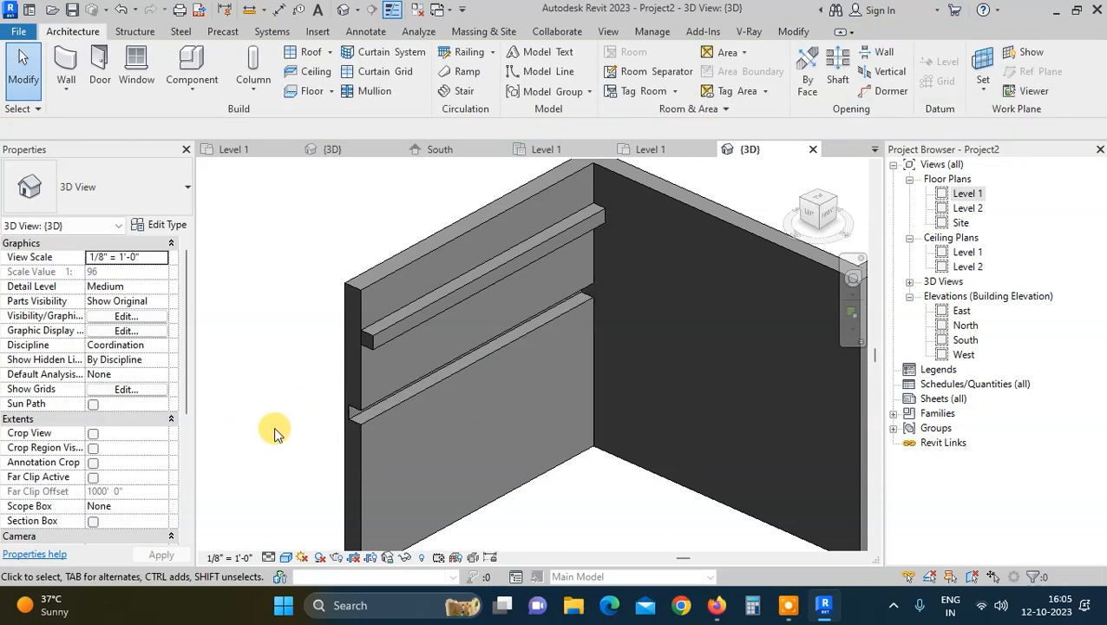
Step: Set the Cornice wall sweep type's profile to Wall Sweep-Brick Soldier Course : 1 Brick, without placing another sweep
scroll(460, 364, down, 3)
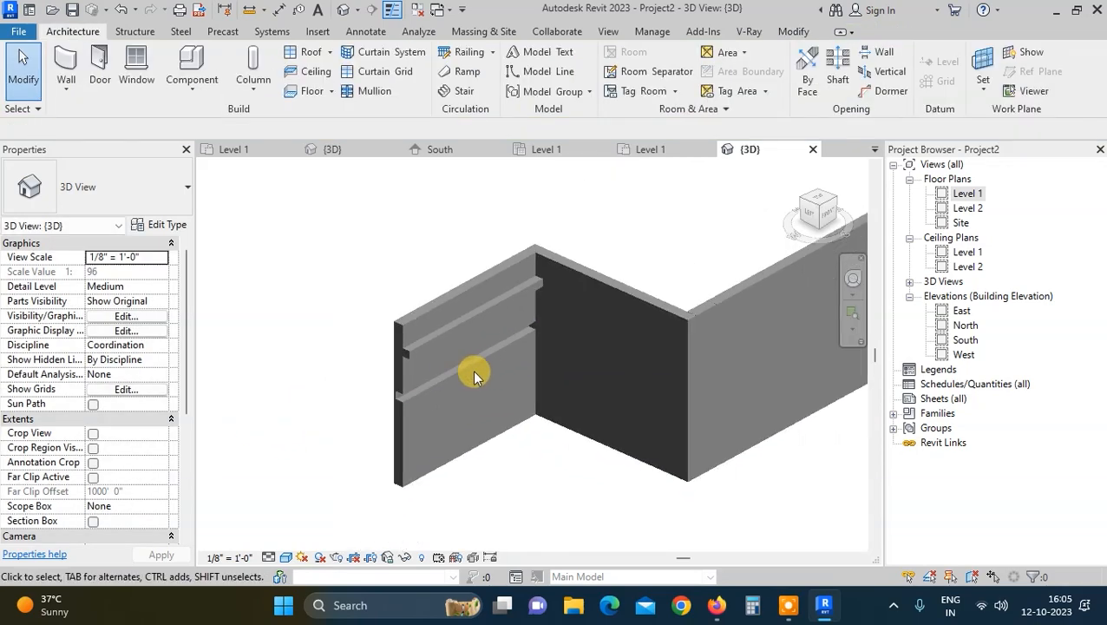
scroll(500, 349, up, 2)
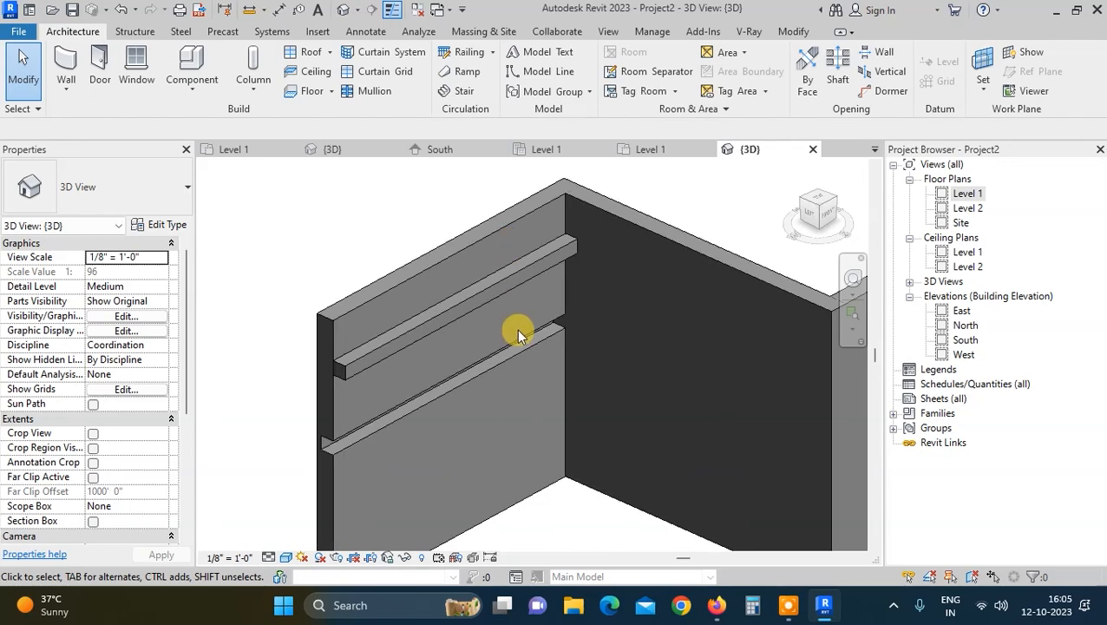
scroll(516, 329, down, 1)
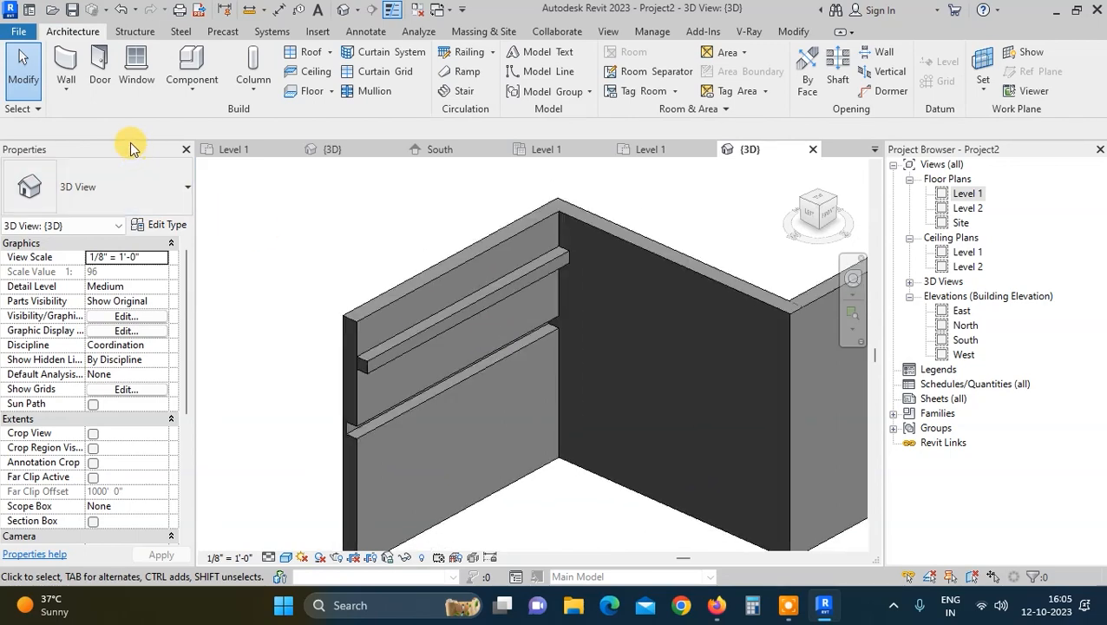
click(66, 85)
click(112, 218)
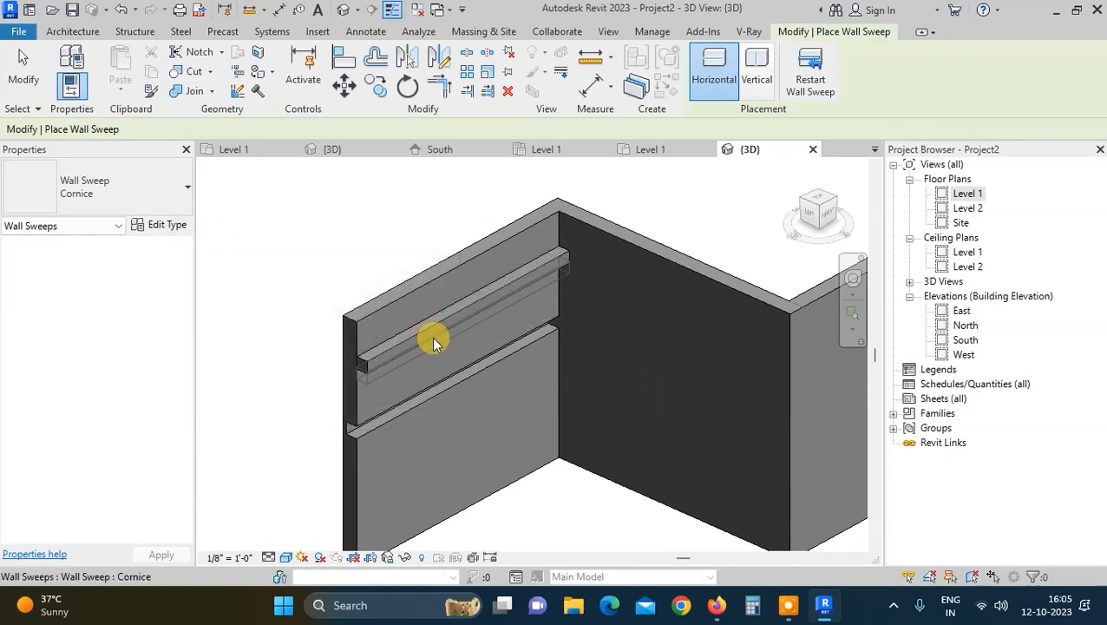
click(174, 225)
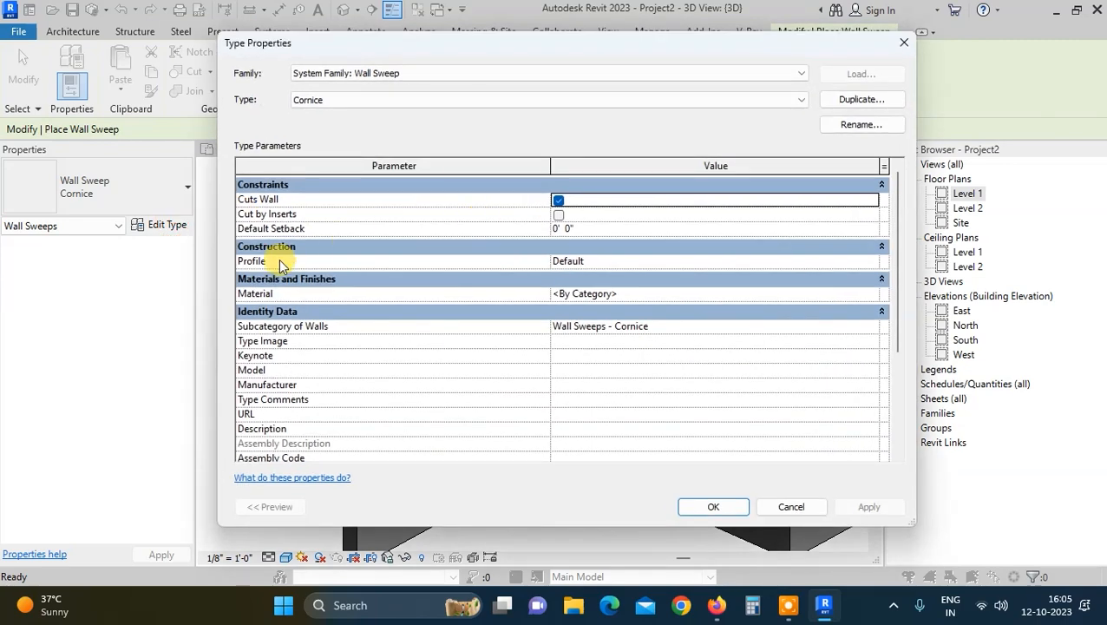
mouse_move(248, 268)
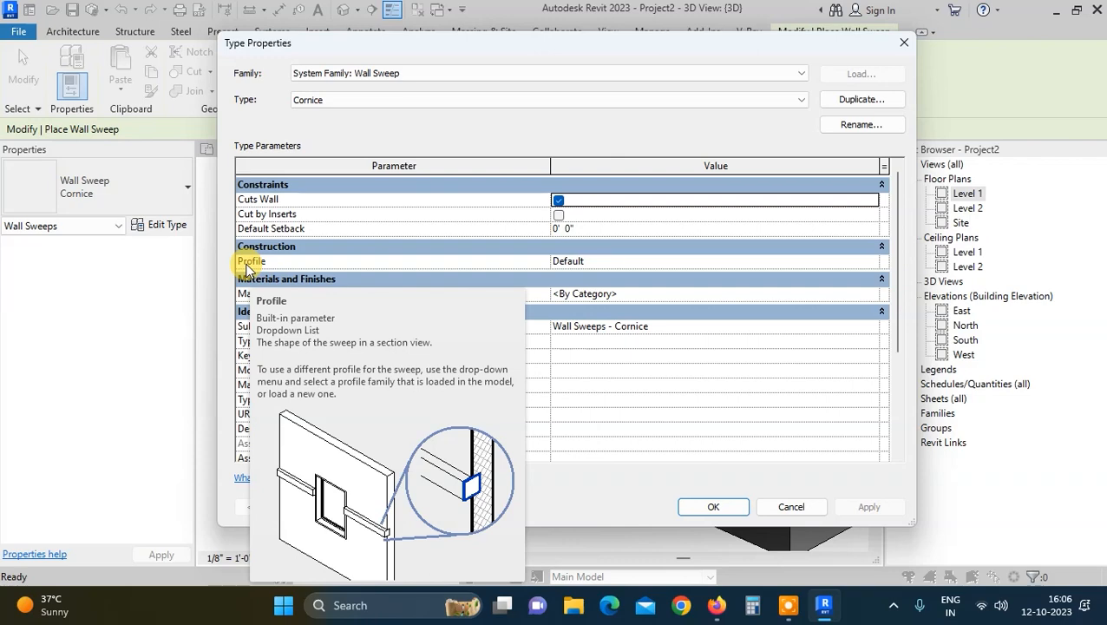
click(661, 260)
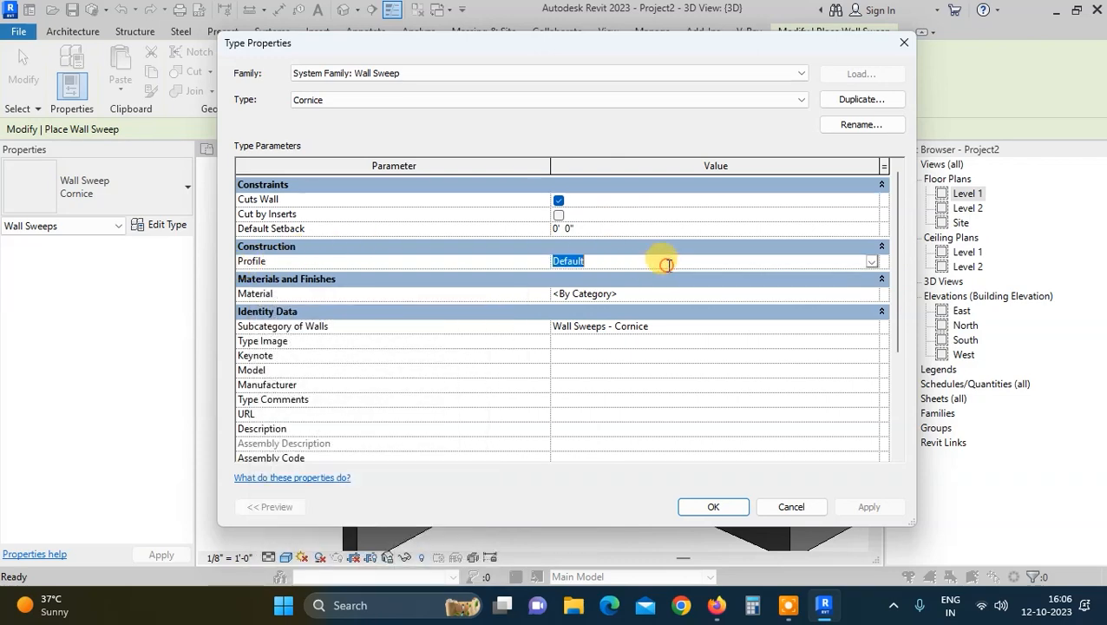
click(870, 261)
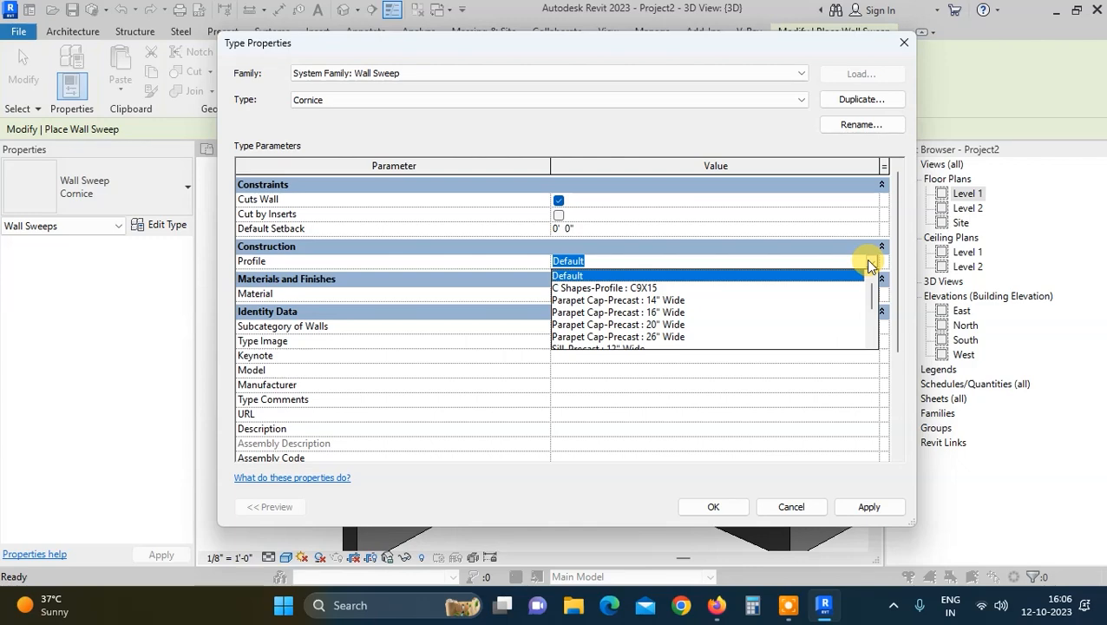
scroll(755, 286, down, 2)
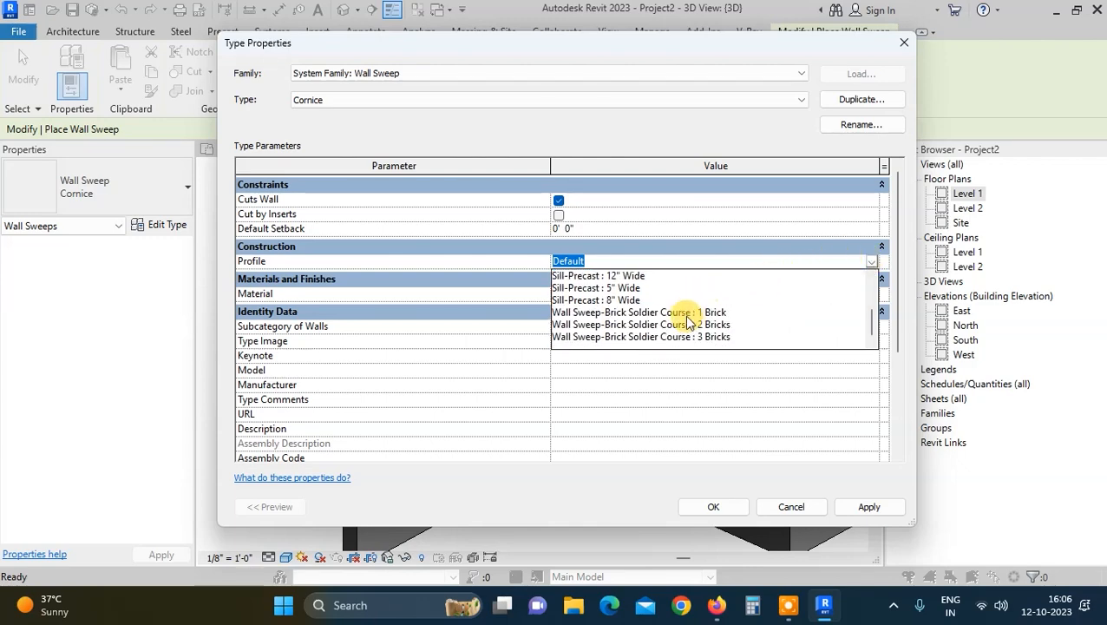
click(699, 313)
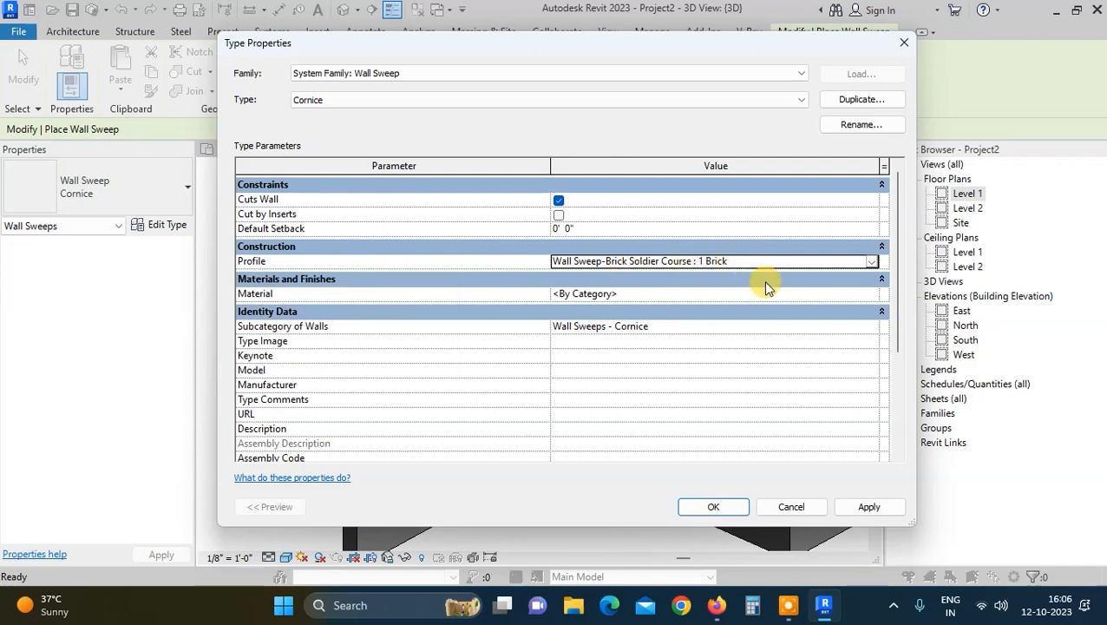
click(866, 505)
click(713, 507)
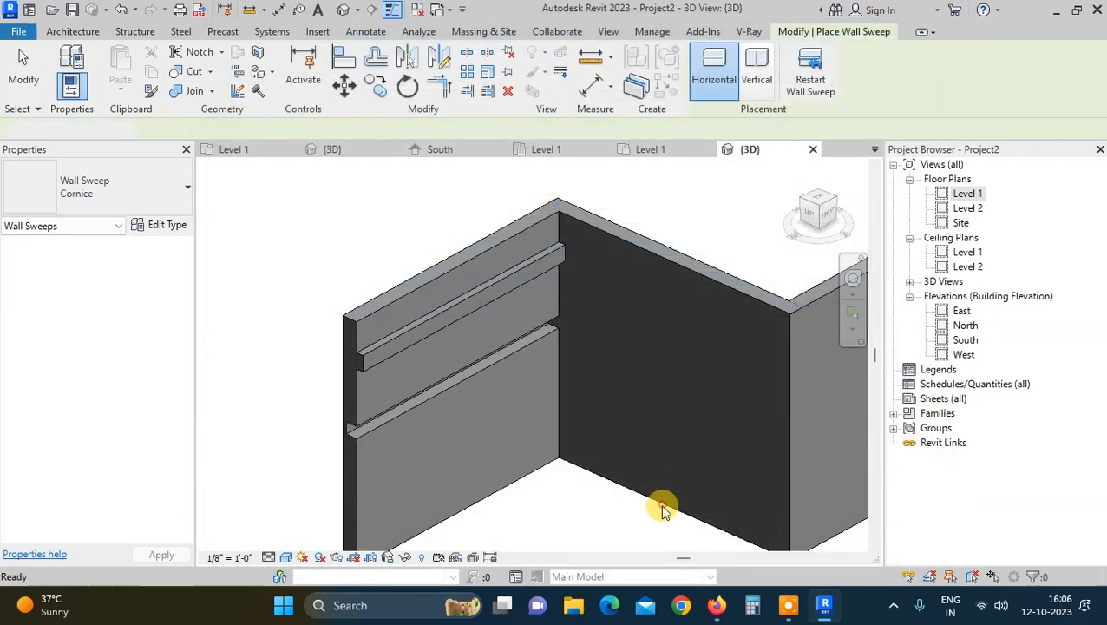
key(Escape)
Step: Change the placed cornice sweep's type profile to Wall Sweep-Brick Soldier Course : 2 Bricks
scroll(365, 346, up, 3)
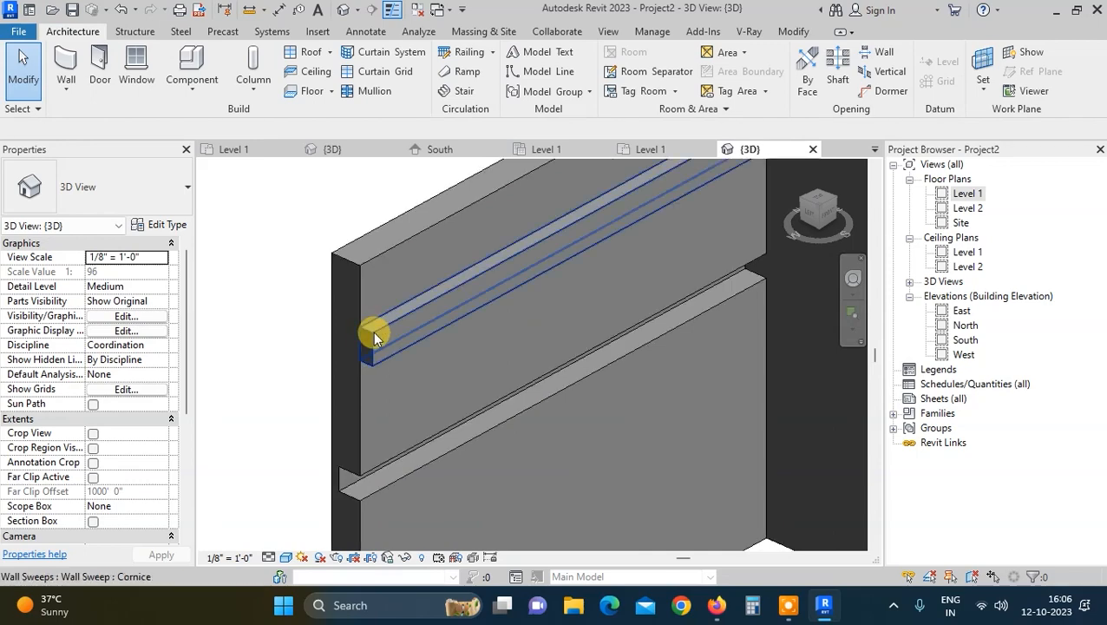
click(373, 332)
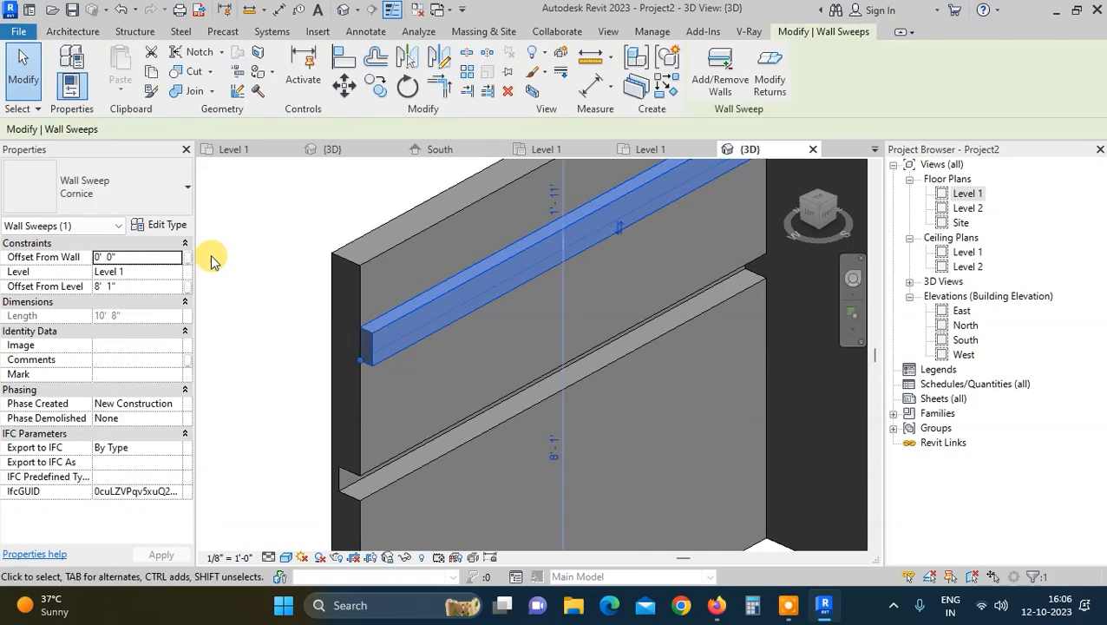
click(174, 224)
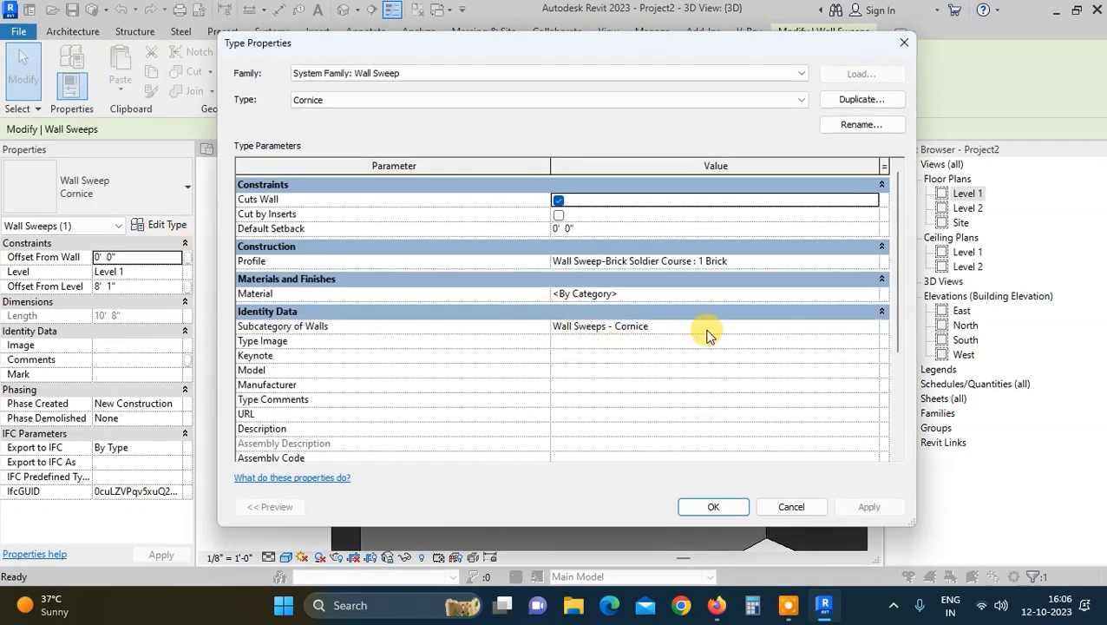
click(787, 272)
click(870, 262)
click(703, 319)
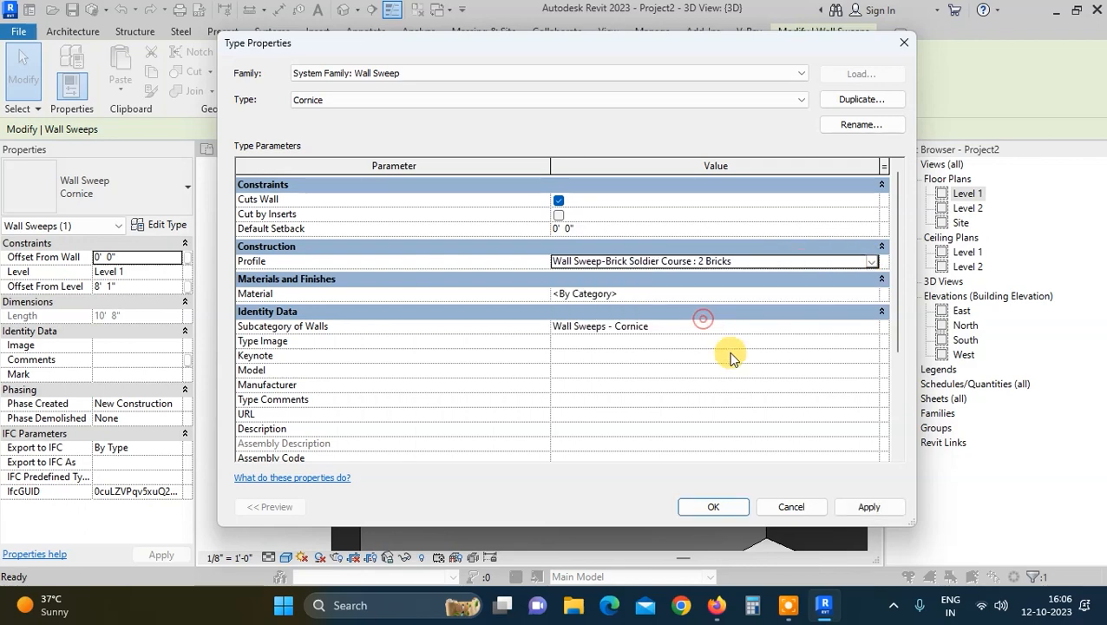
click(868, 506)
click(713, 506)
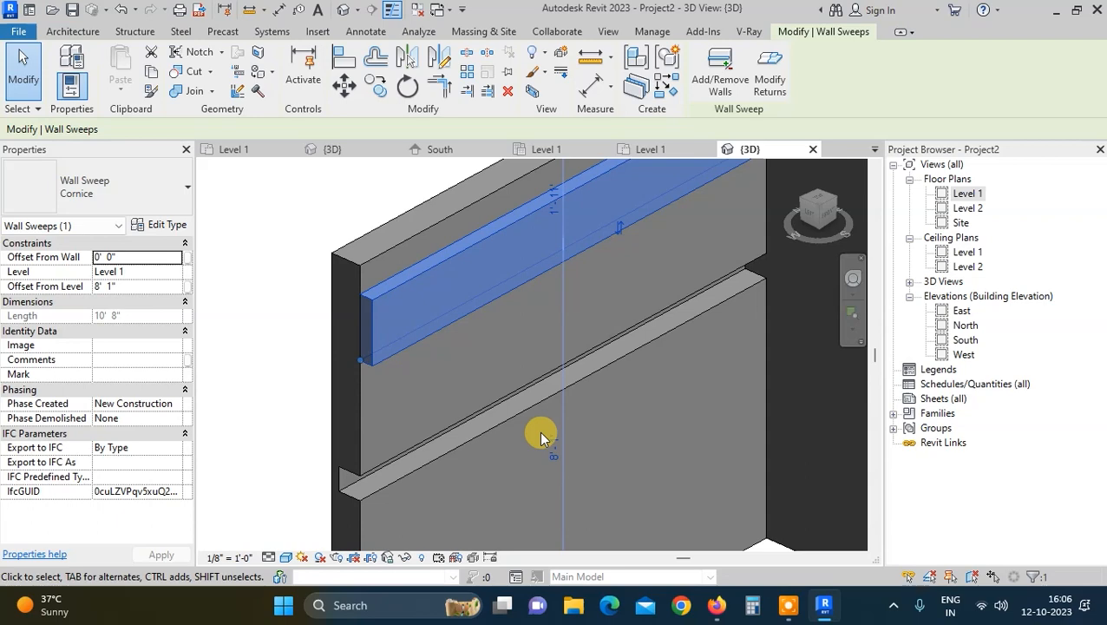
shift+middle_drag(541, 436, 420, 407)
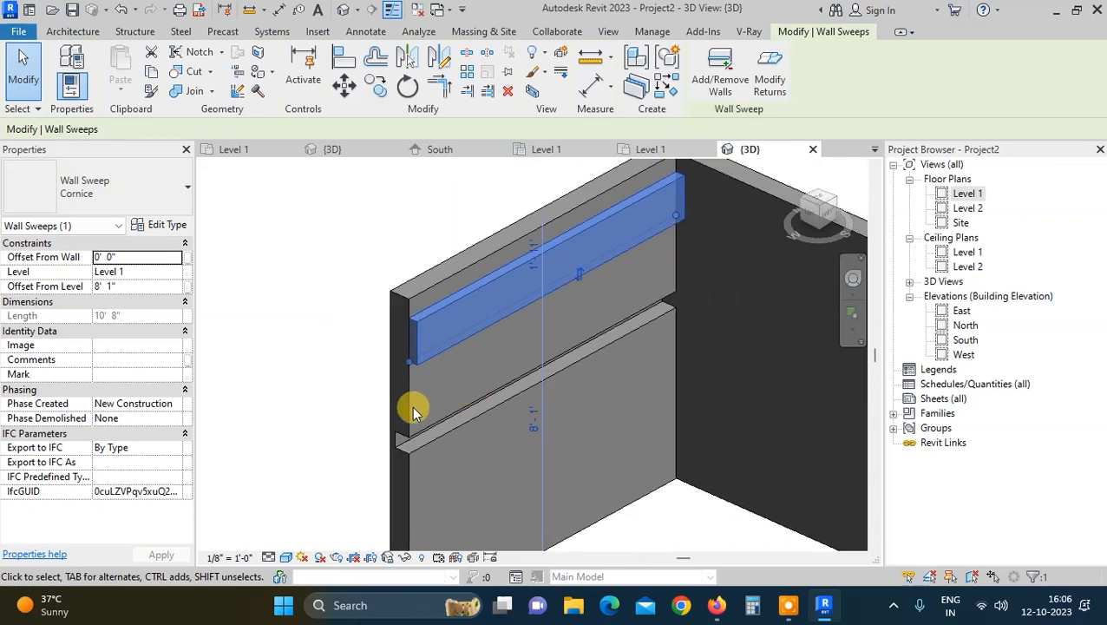
click(335, 396)
scroll(313, 399, down, 2)
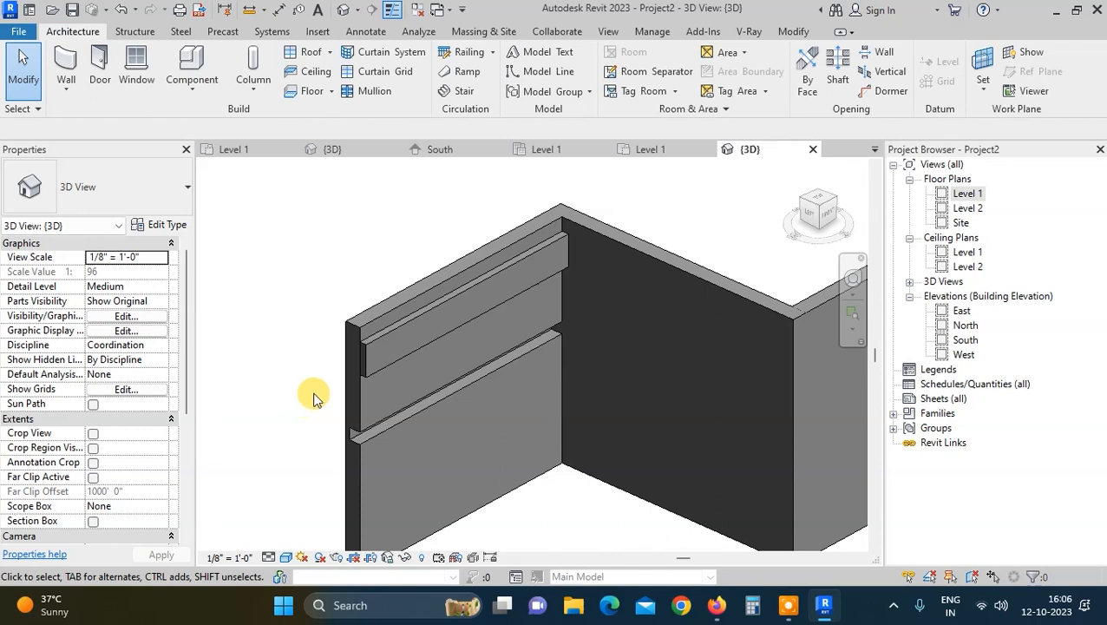
scroll(314, 396, down, 3)
click(66, 87)
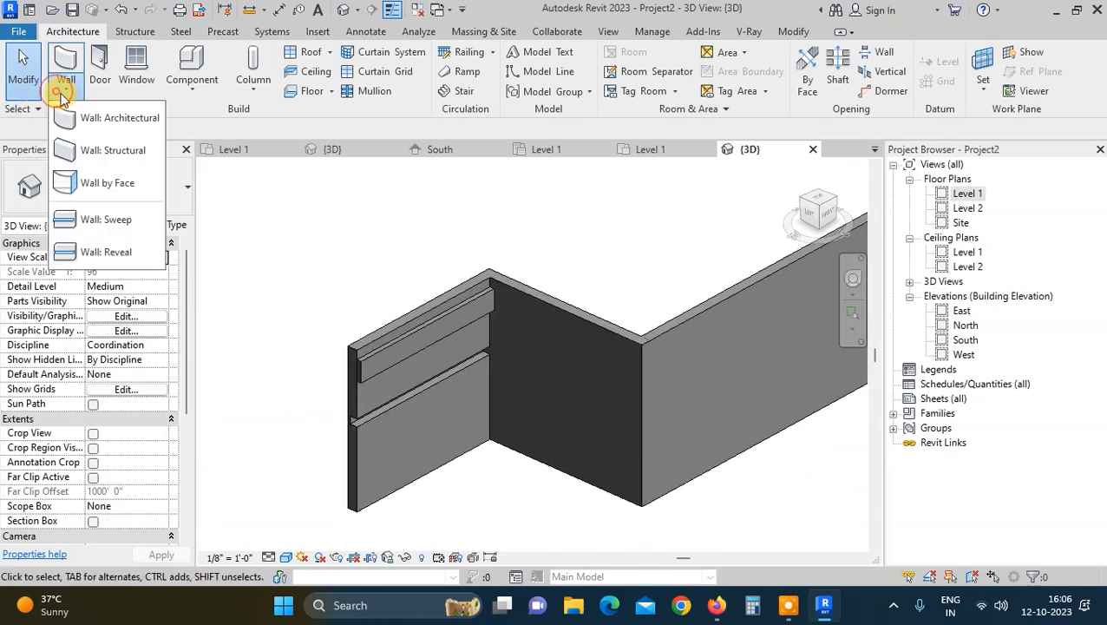
click(17, 32)
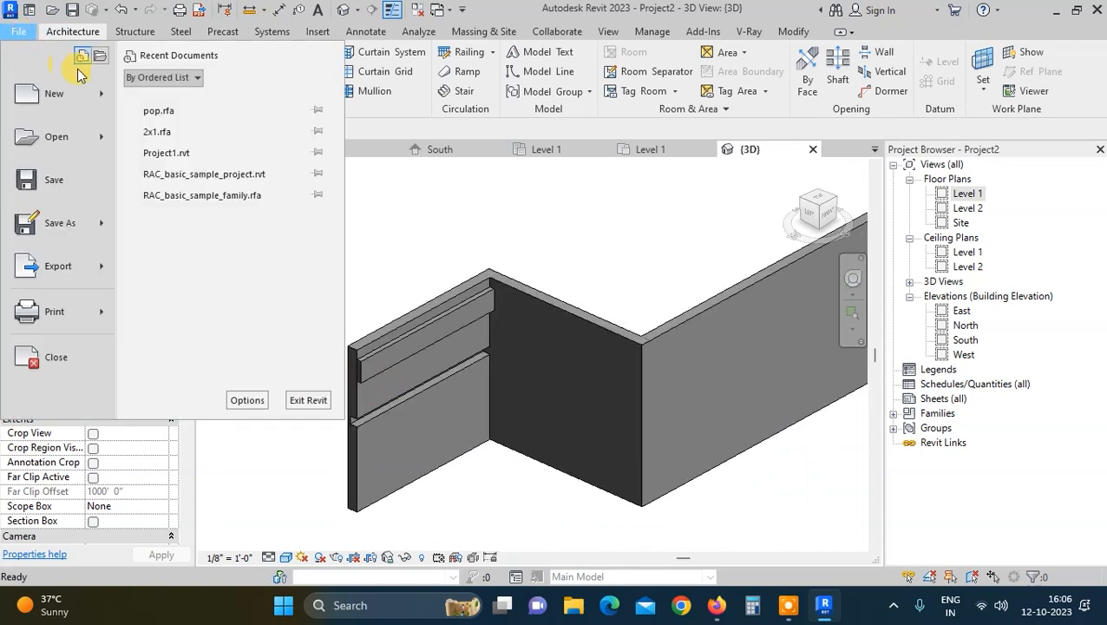
mouse_move(108, 92)
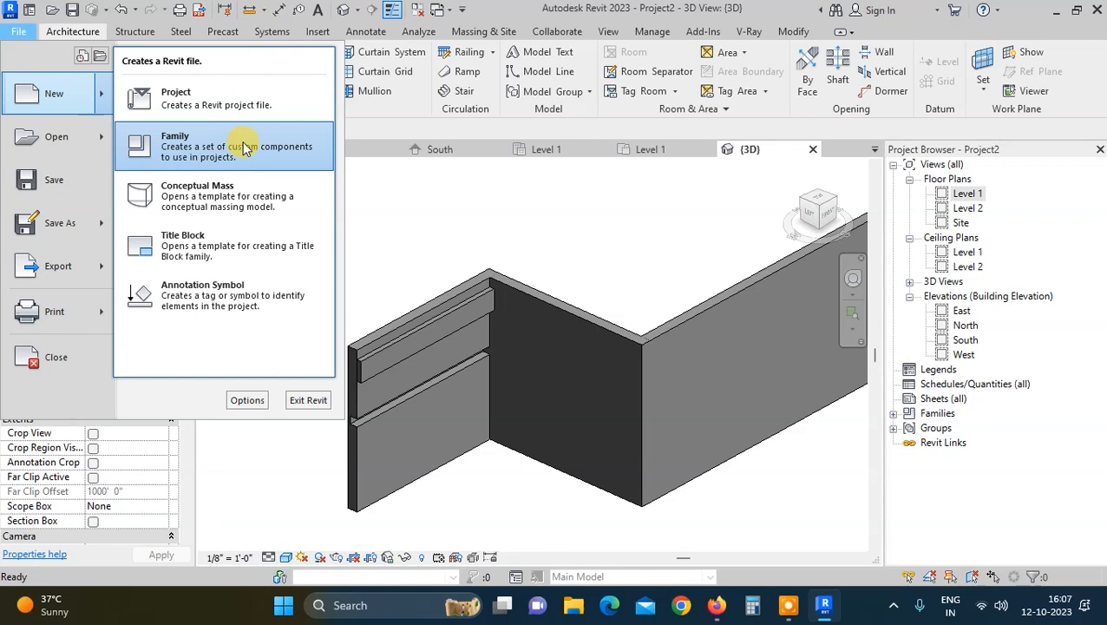
click(455, 208)
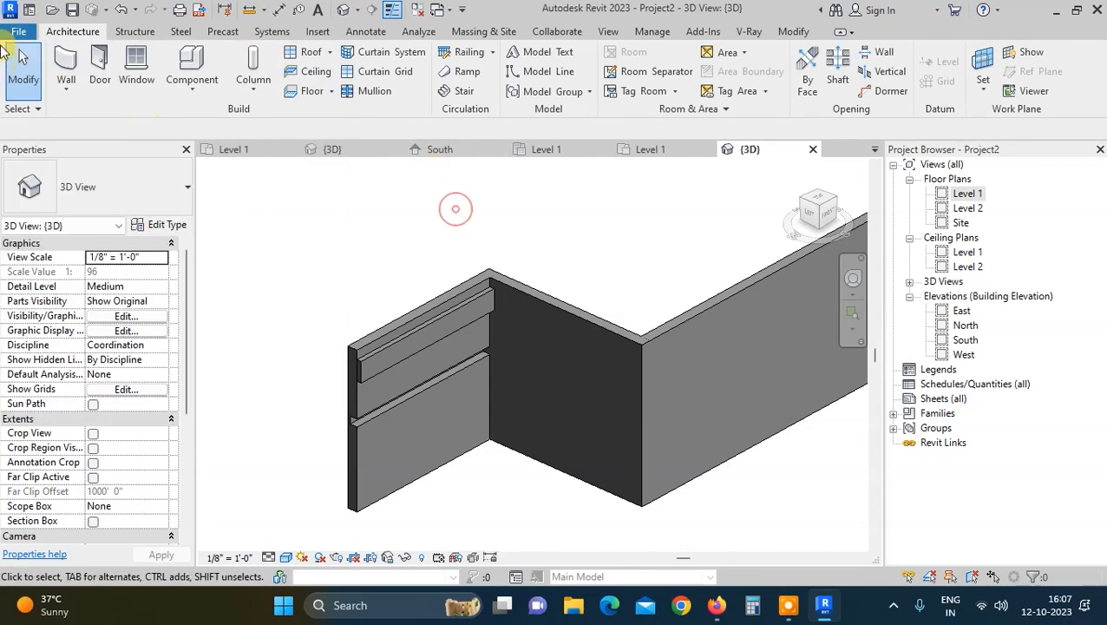
Step: Start a new family and browse the template files to the English-Imperial folder
click(12, 30)
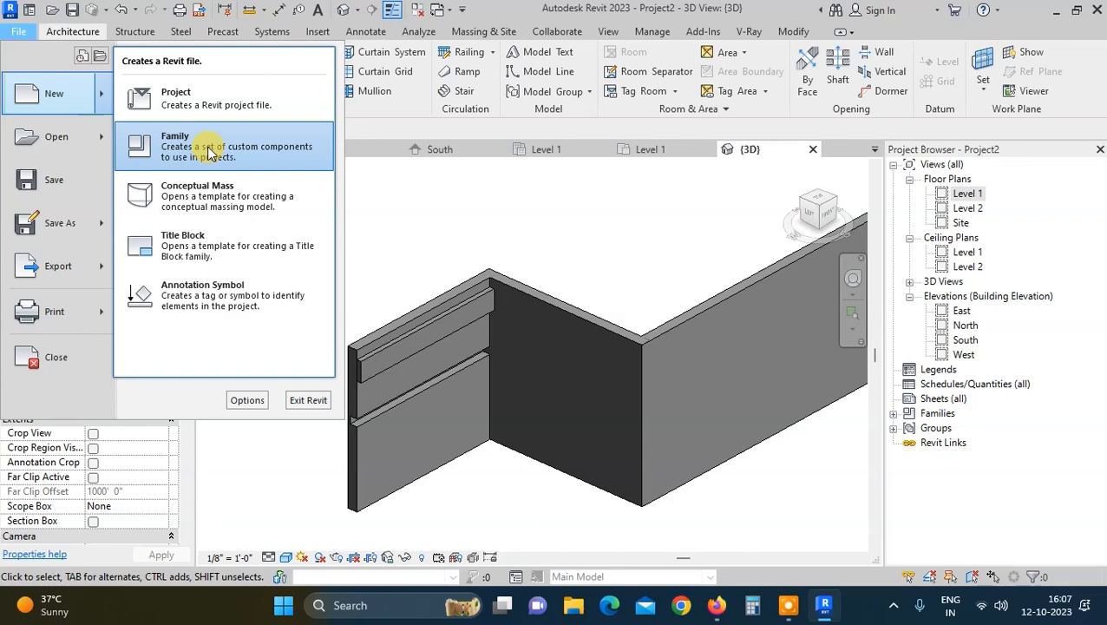
click(207, 149)
drag(512, 98, 627, 83)
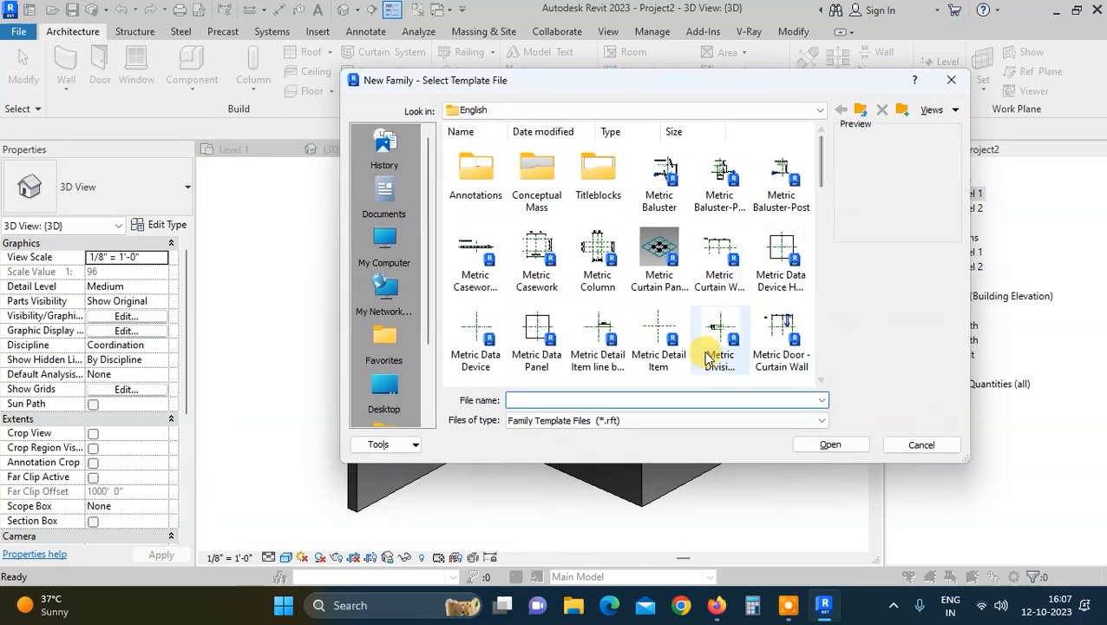
click(718, 199)
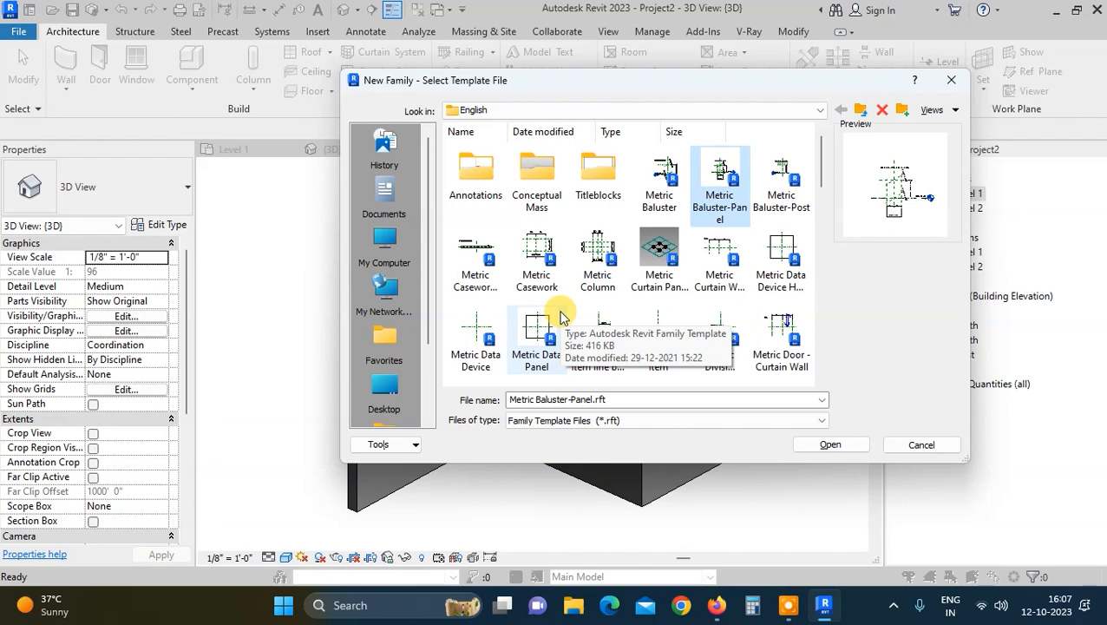
click(858, 111)
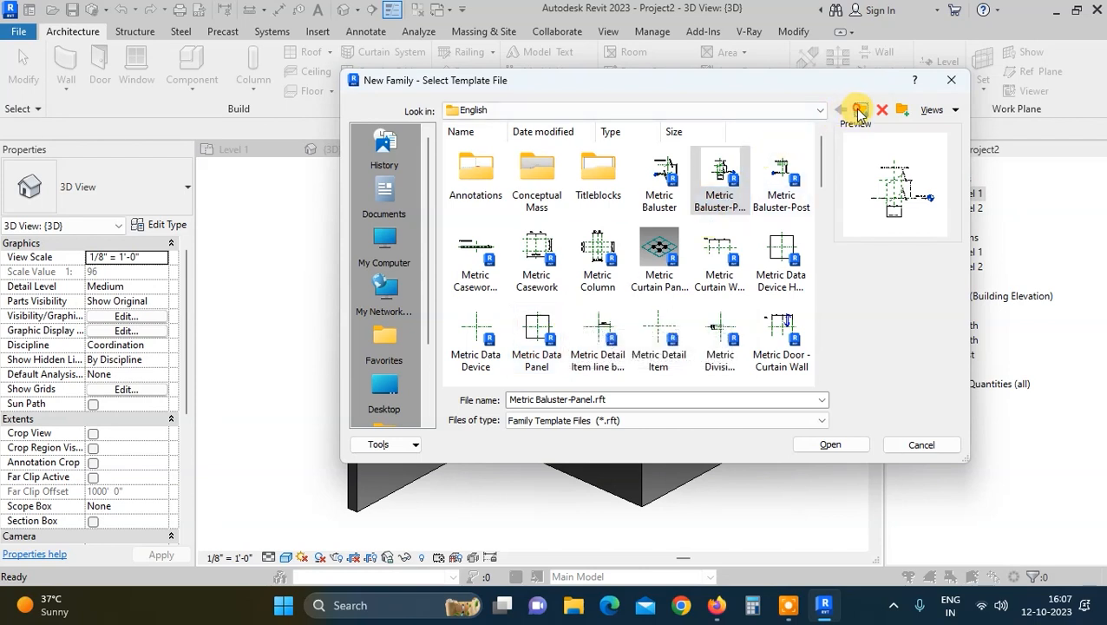
click(643, 195)
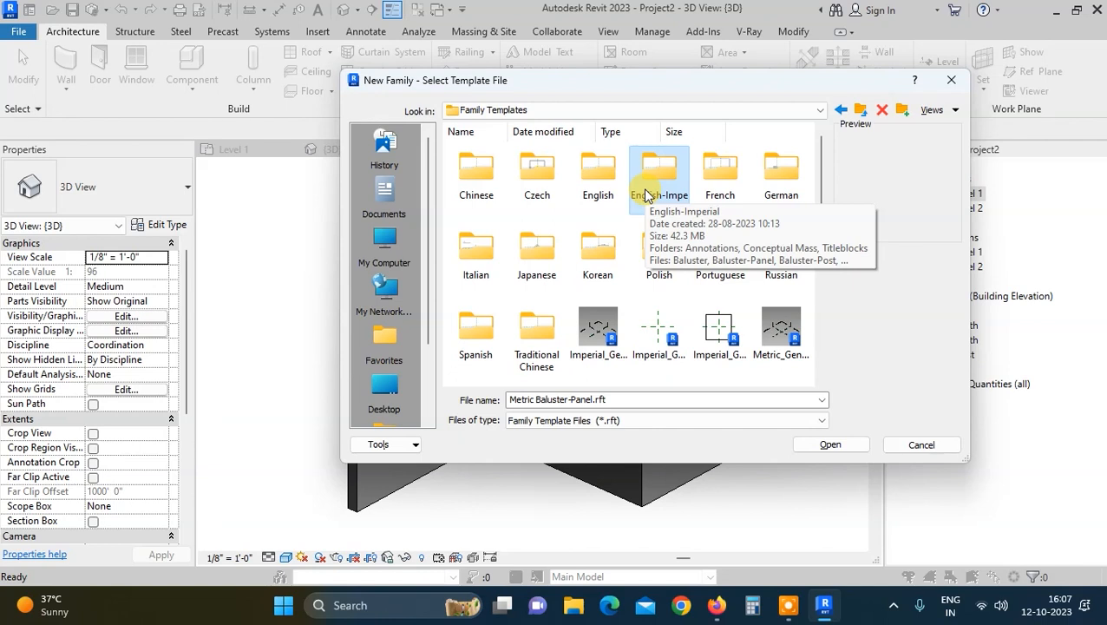
click(648, 194)
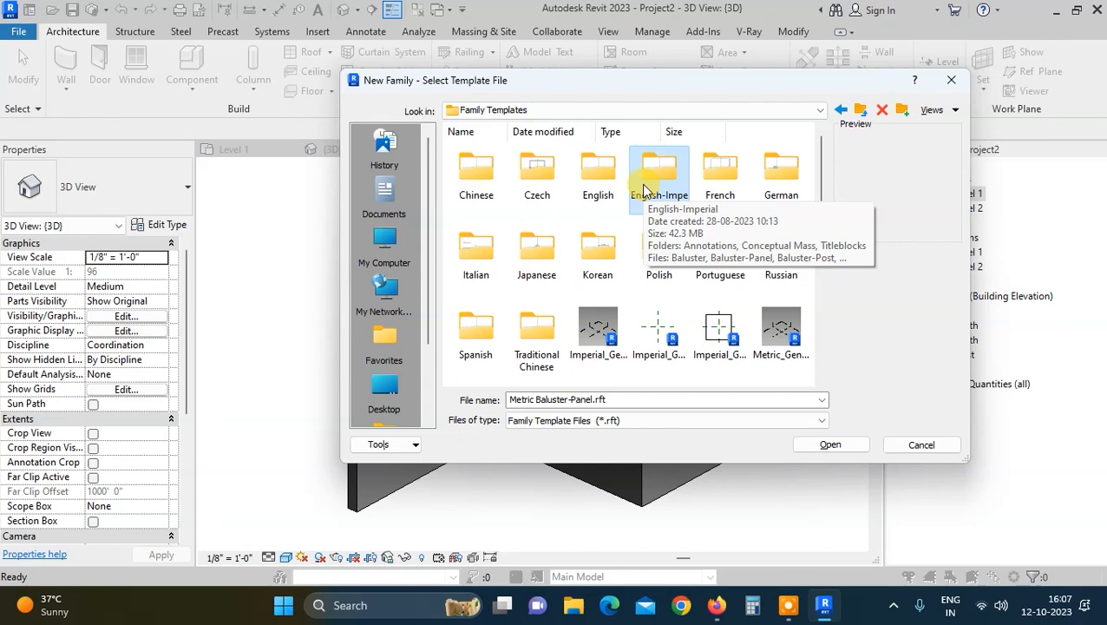
double_click(643, 189)
Step: Create the new family from the Profile.rft template in the English-Imperial folder
scroll(598, 291, down, 2)
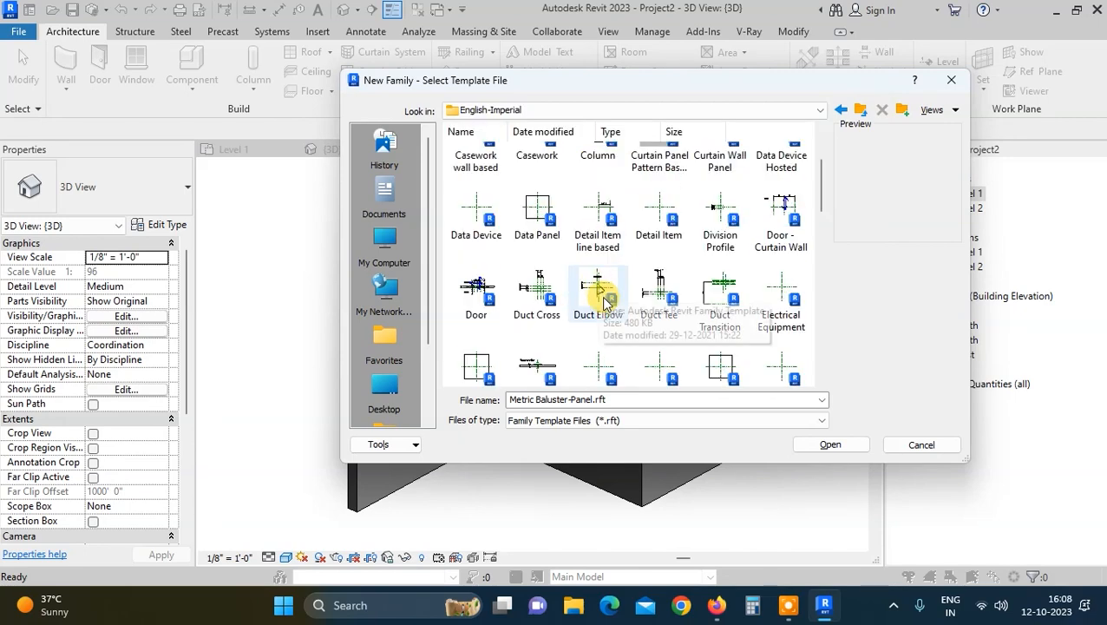
click(531, 304)
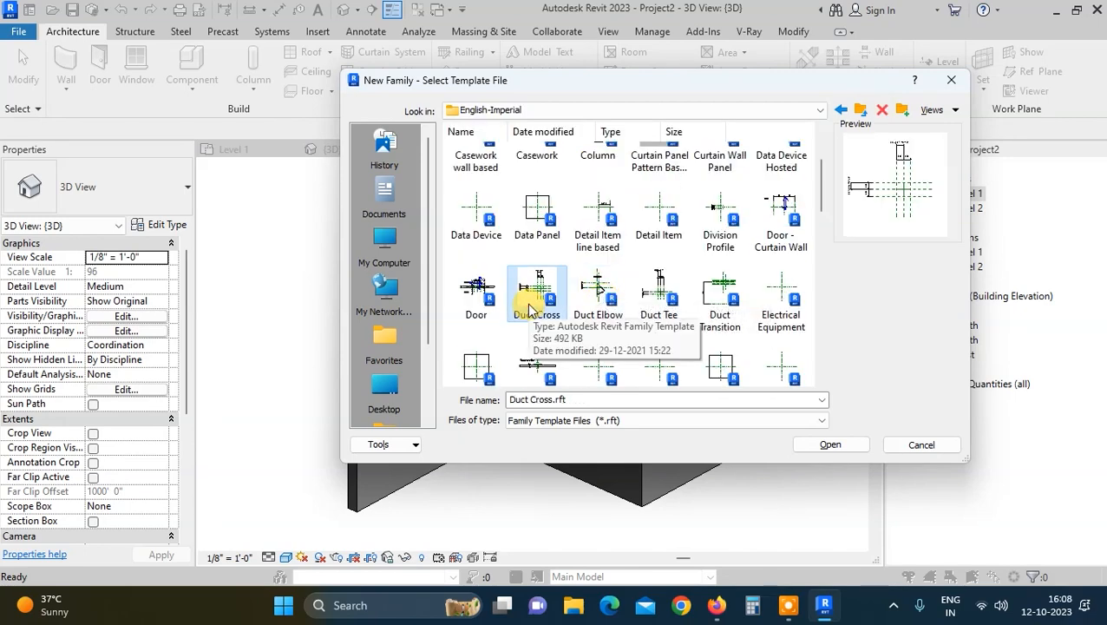
key(p)
click(537, 254)
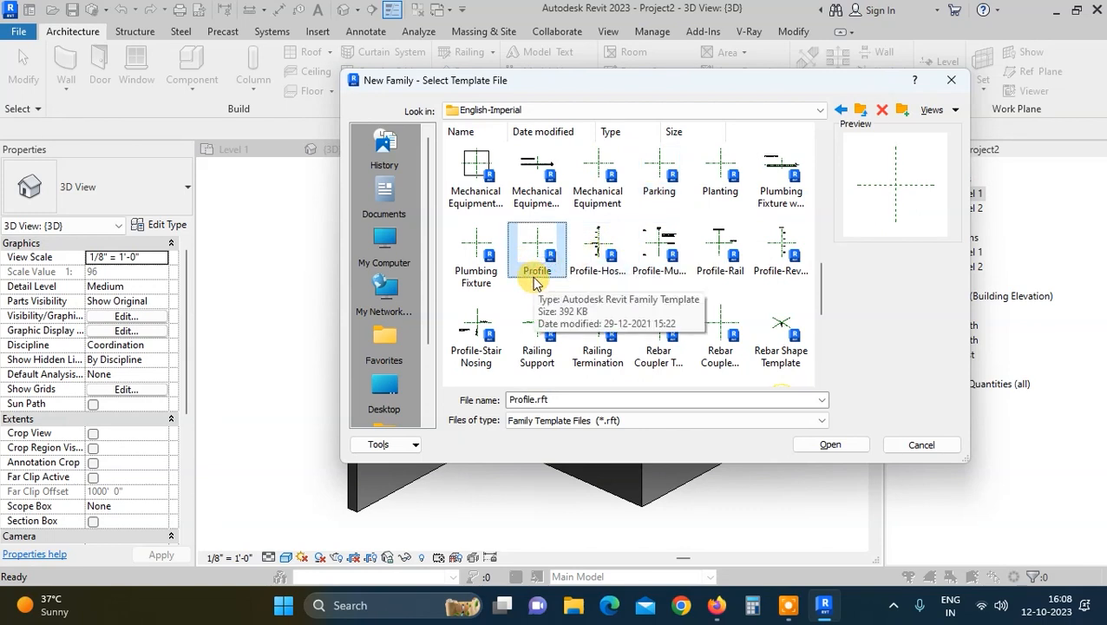
click(857, 443)
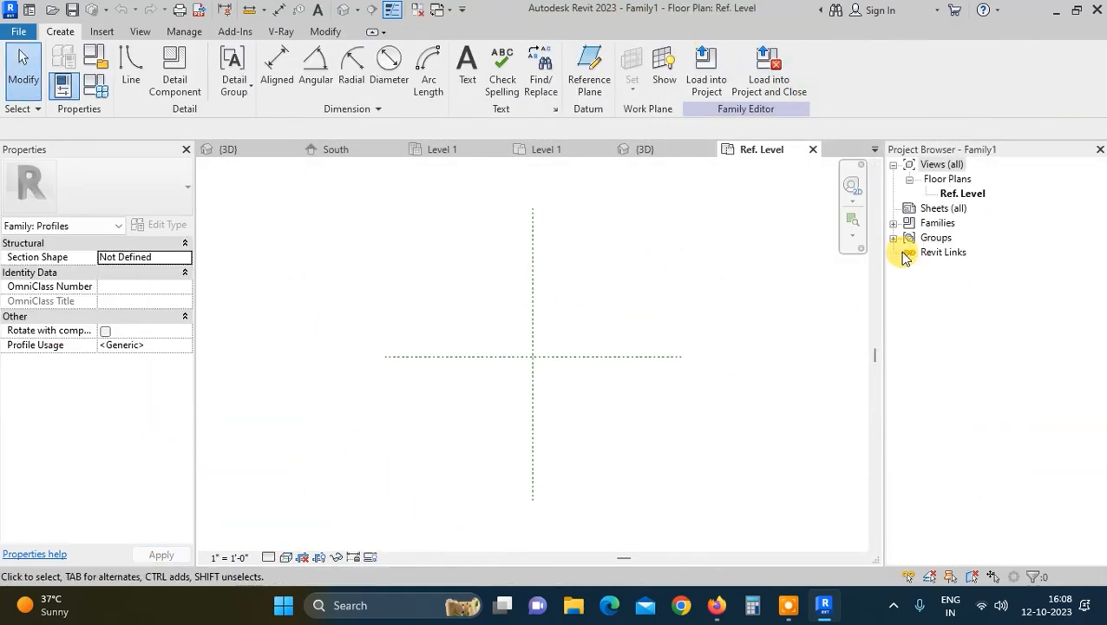
Step: Draw a rectangle of about 2.7" by 1.9" up and right from the intersection of the reference planes
scroll(606, 359, up, 3)
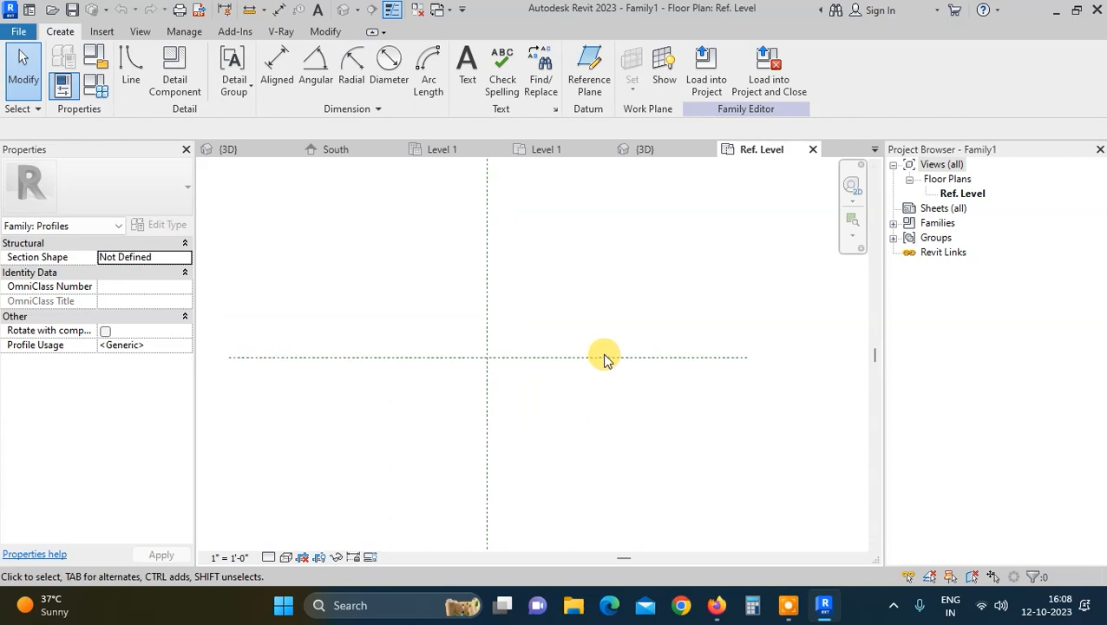
click(131, 65)
click(619, 52)
scroll(417, 386, up, 1)
click(405, 377)
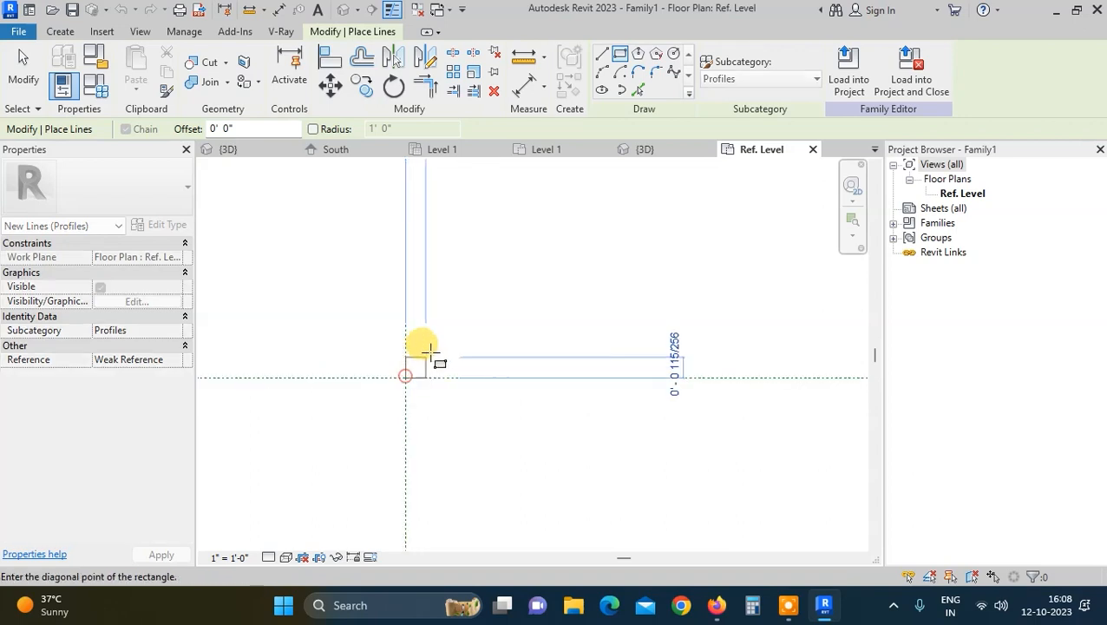
click(527, 290)
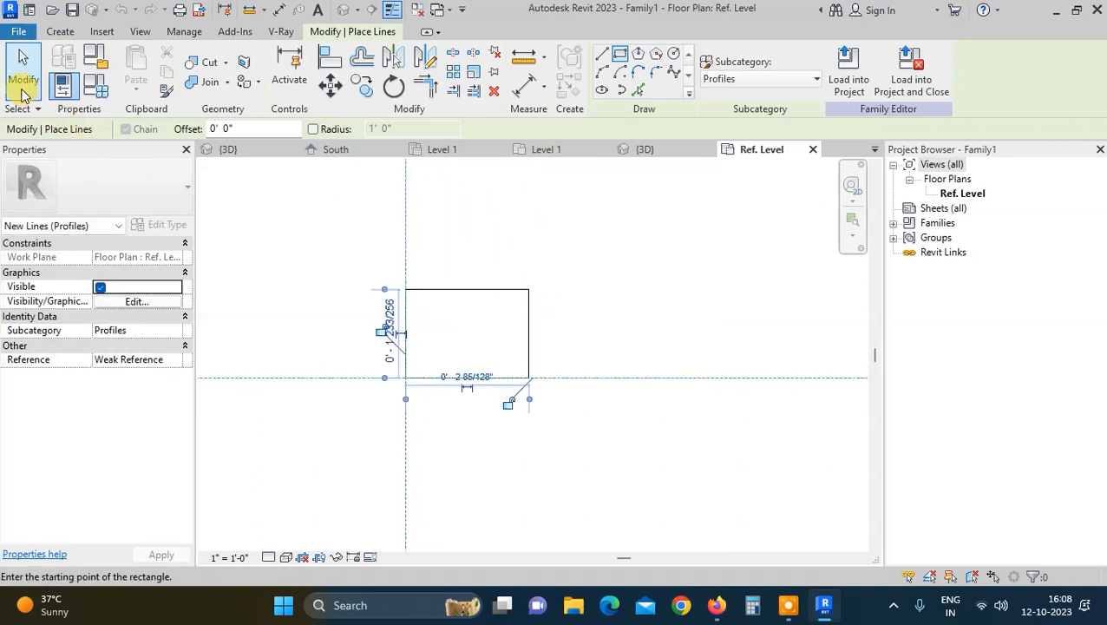
click(22, 63)
Step: Set the rectangle's width to 2" by moving its right edge
scroll(523, 334, up, 2)
scroll(448, 324, up, 3)
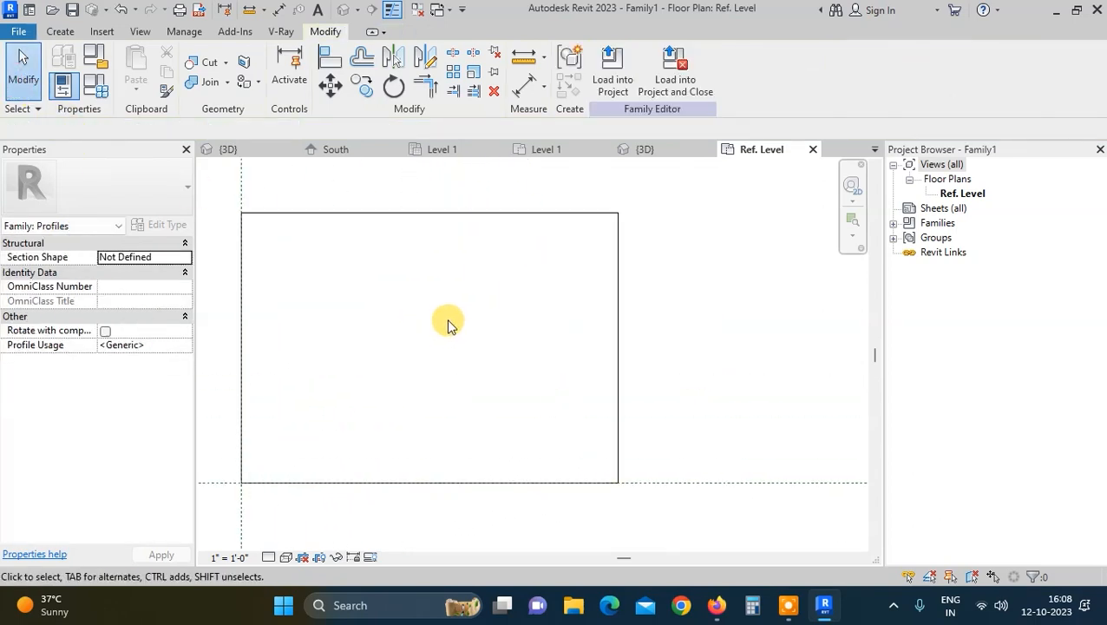
click(619, 299)
scroll(470, 343, down, 1)
click(445, 456)
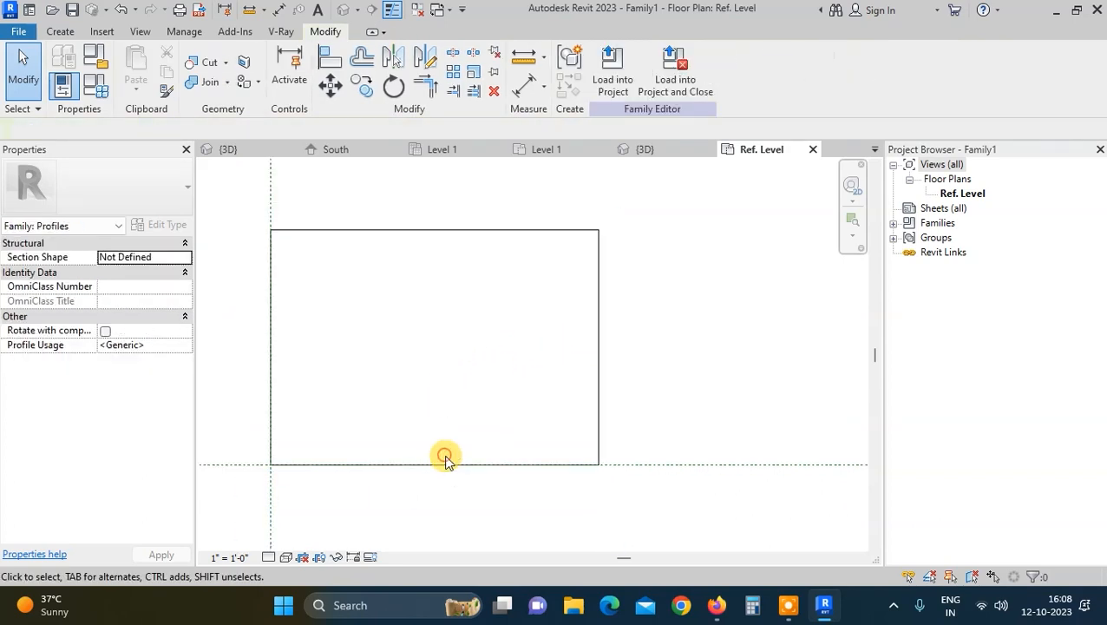
click(598, 347)
click(425, 464)
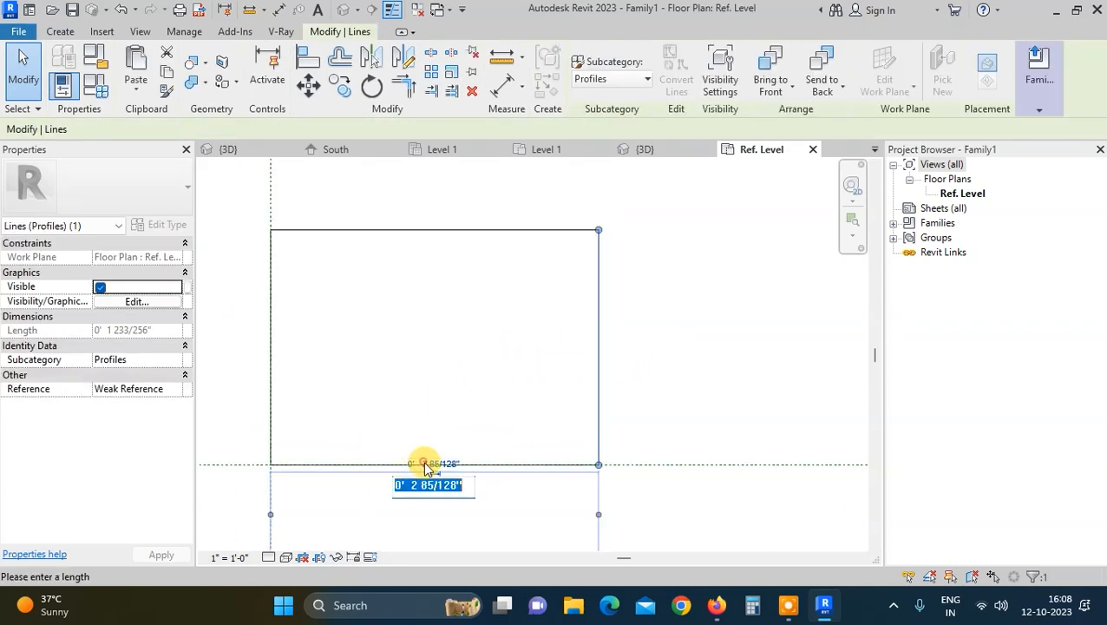
text(2)
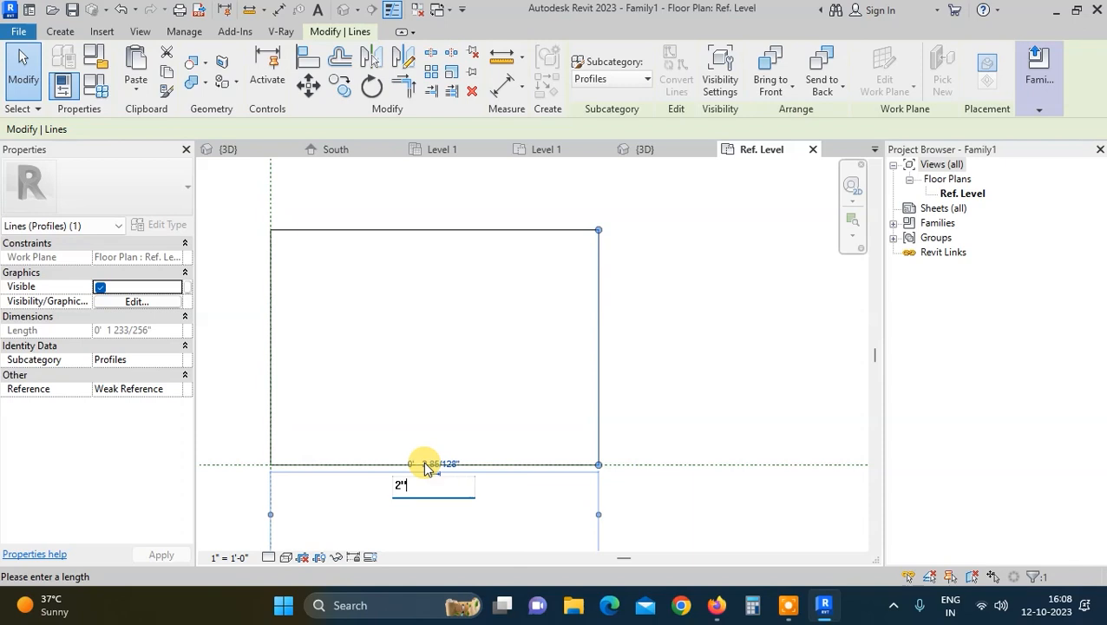
key(Return)
Step: Set the rectangle's height to 1.5" by moving its top edge
scroll(456, 370, down, 2)
click(516, 303)
drag(393, 263, 385, 340)
click(481, 350)
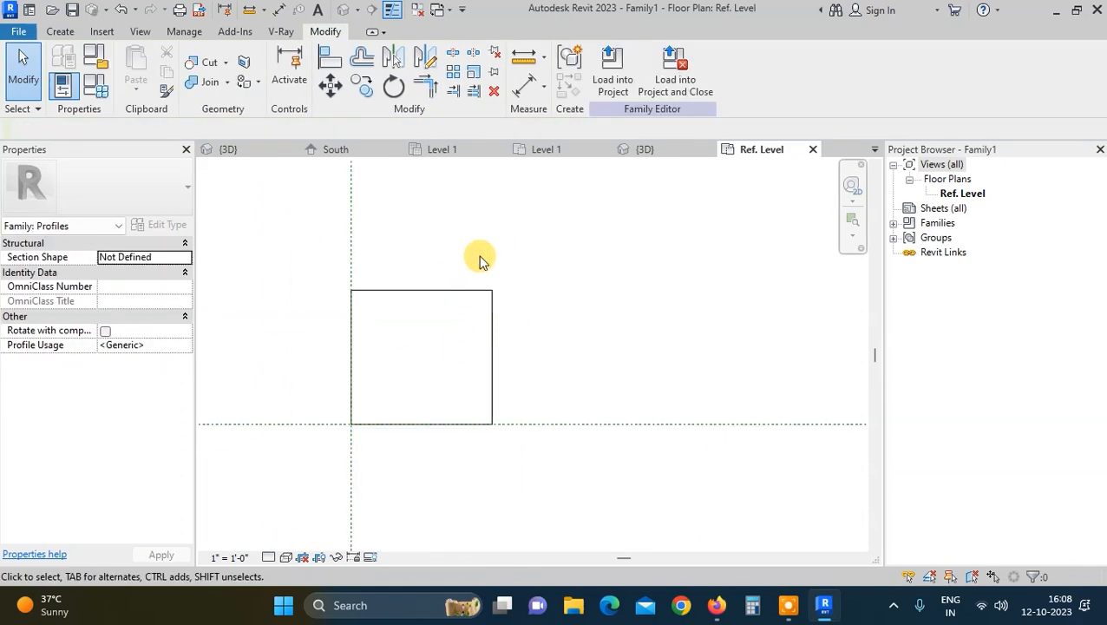
click(493, 377)
click(489, 358)
text(1.)
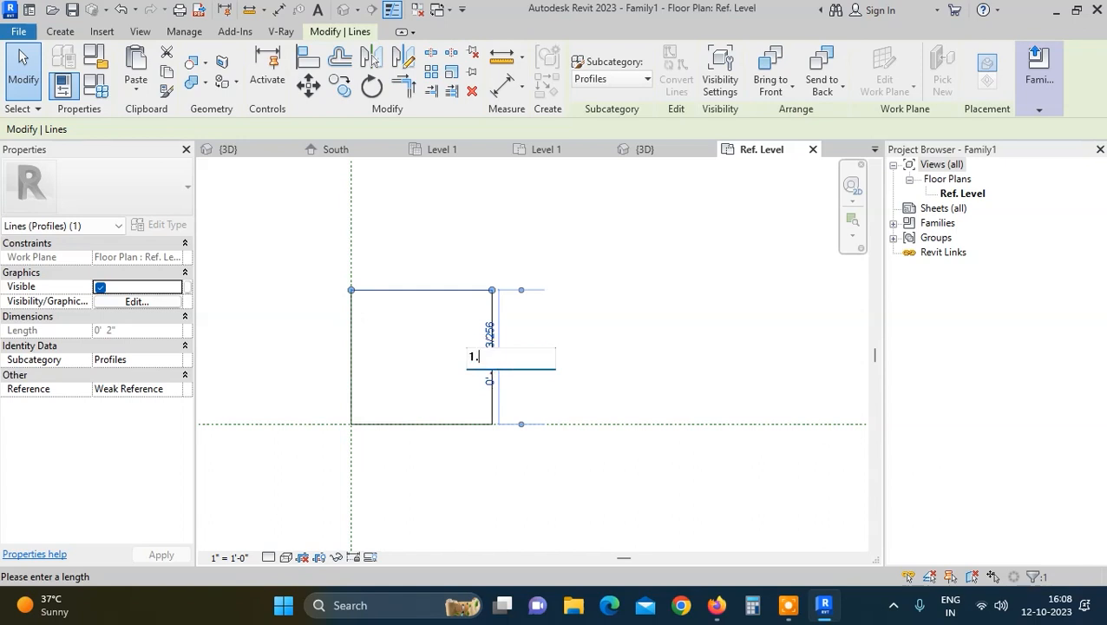
text(5)
key(Return)
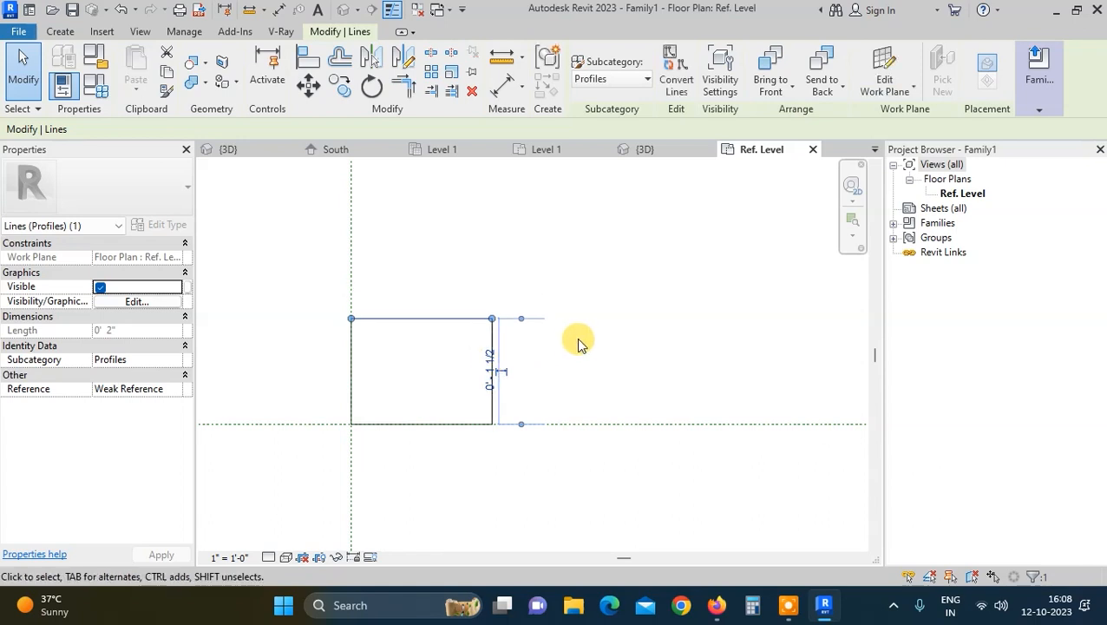
click(578, 340)
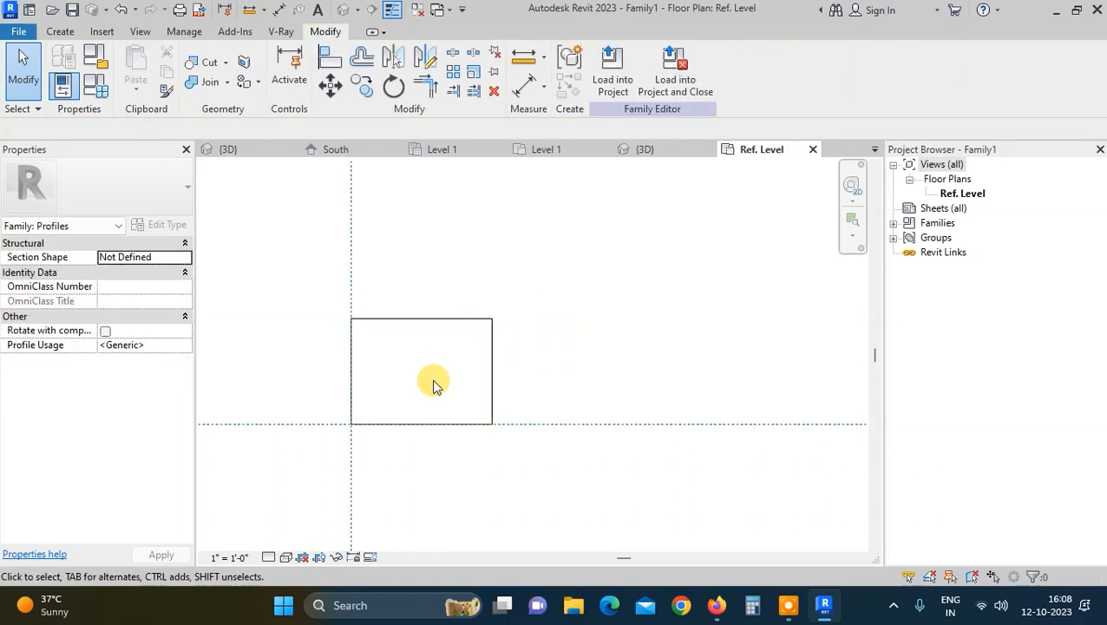
Step: Delete the right vertical edge of the profile rectangle
middle_drag(438, 403, 544, 401)
scroll(543, 400, up, 2)
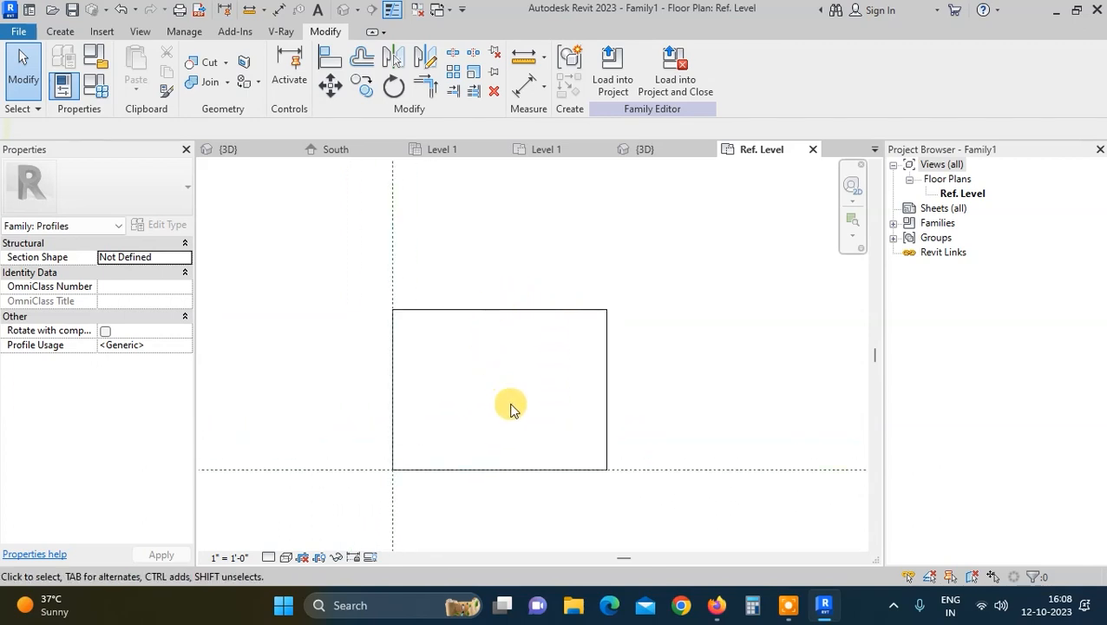
drag(637, 396, 564, 426)
middle_drag(599, 415, 531, 432)
click(614, 422)
drag(559, 386, 494, 400)
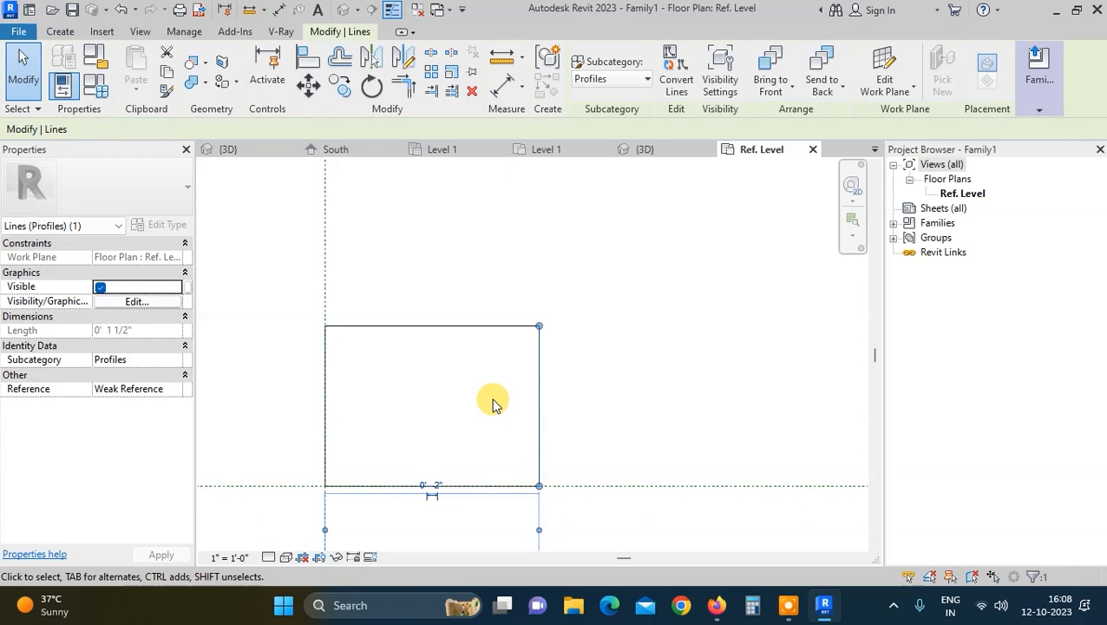
key(Delete)
Step: Close the open right side with two chained Start-End-Radius arcs forming an S-curve, the upper one bulging inward and the lower one outward
click(62, 31)
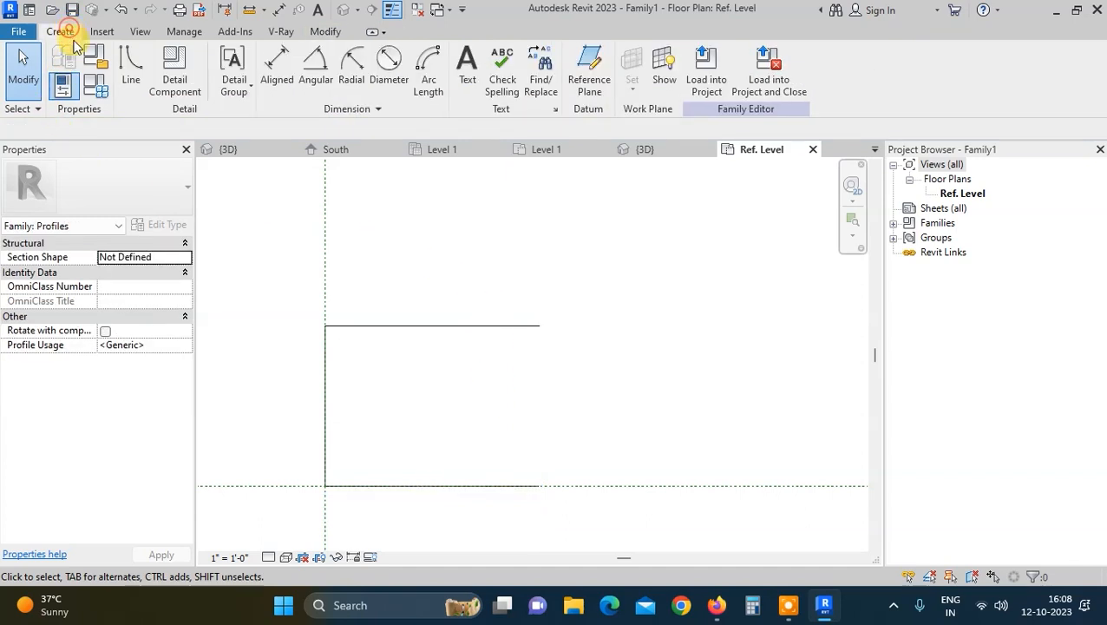
click(125, 59)
click(603, 69)
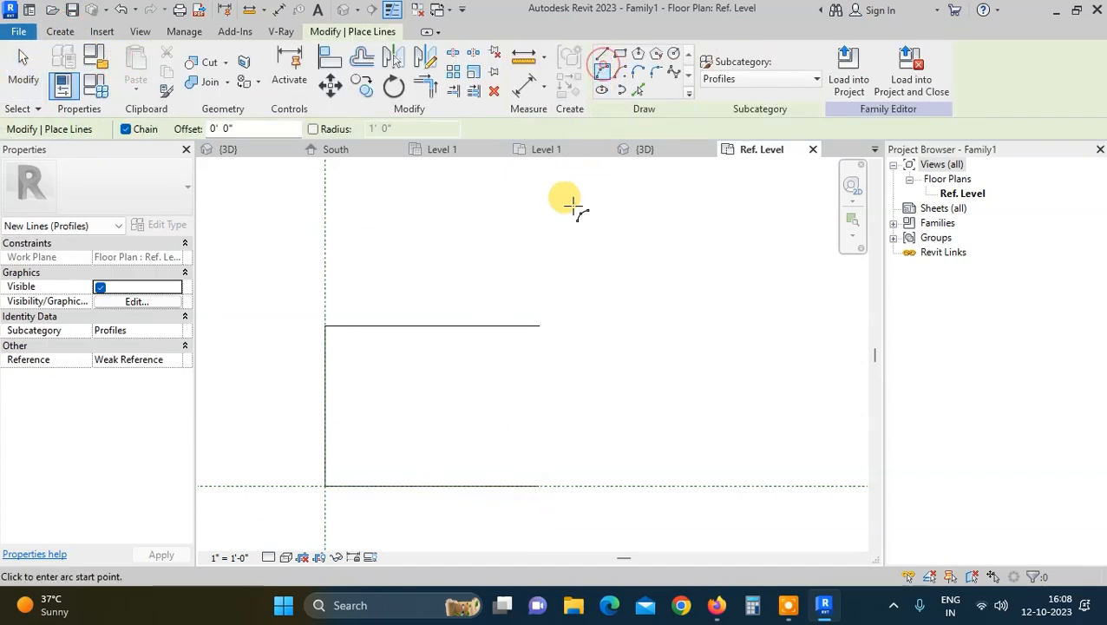
click(539, 326)
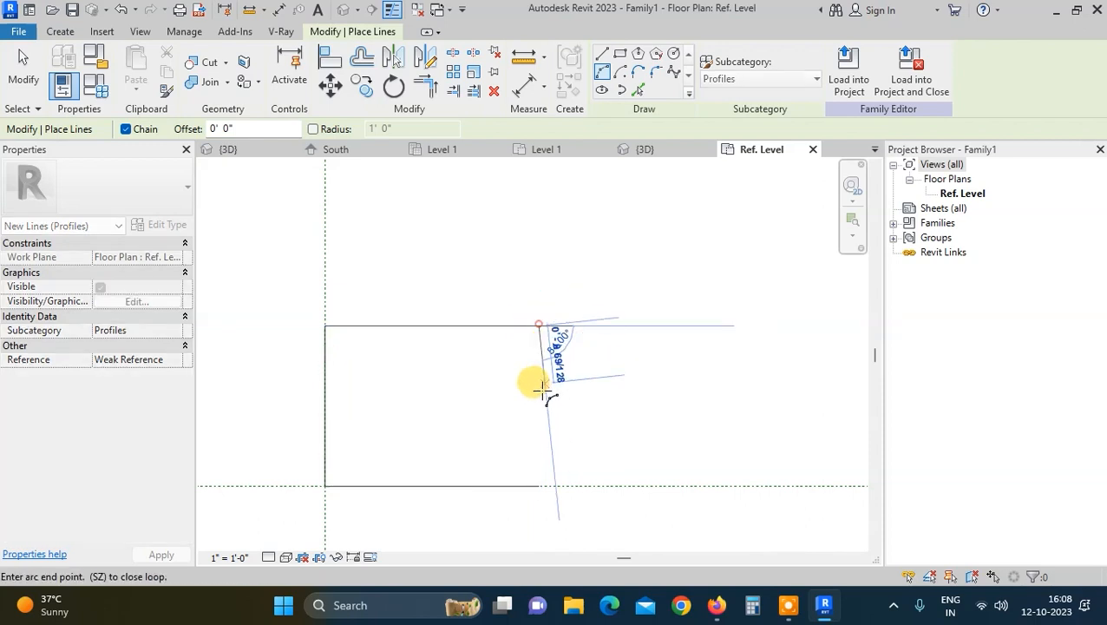
click(530, 400)
click(522, 366)
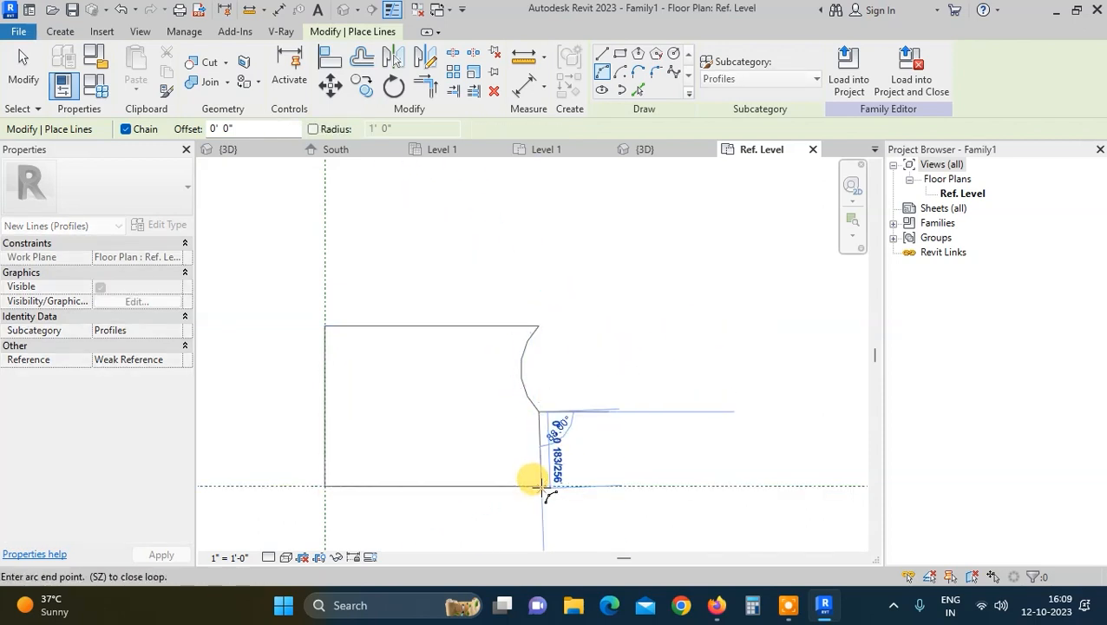
click(539, 486)
click(560, 468)
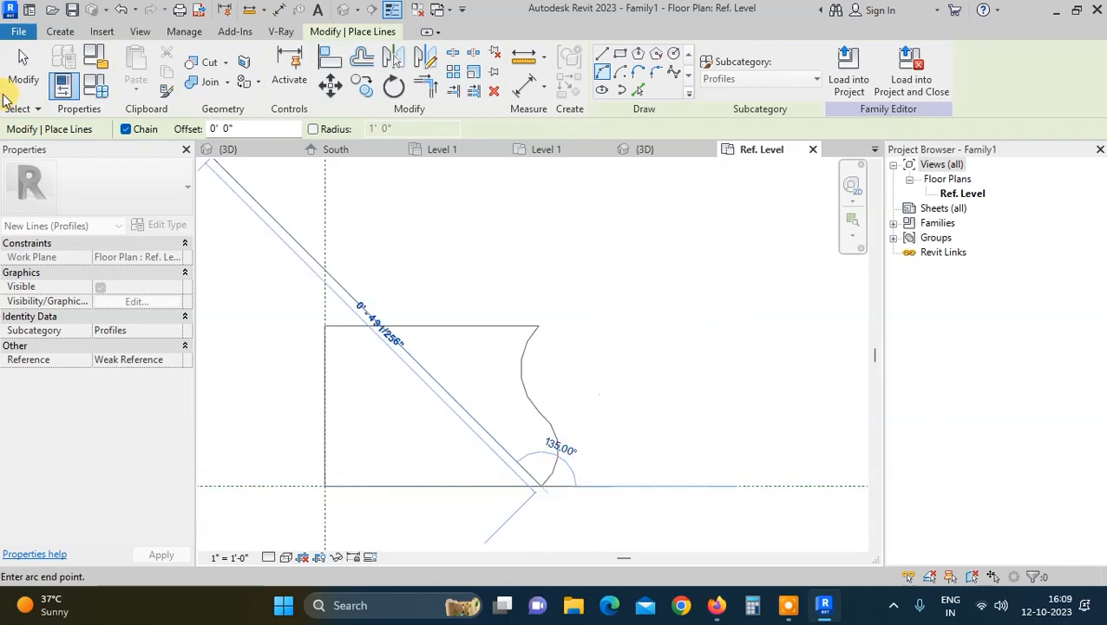
click(23, 76)
scroll(473, 352, up, 1)
scroll(472, 352, up, 1)
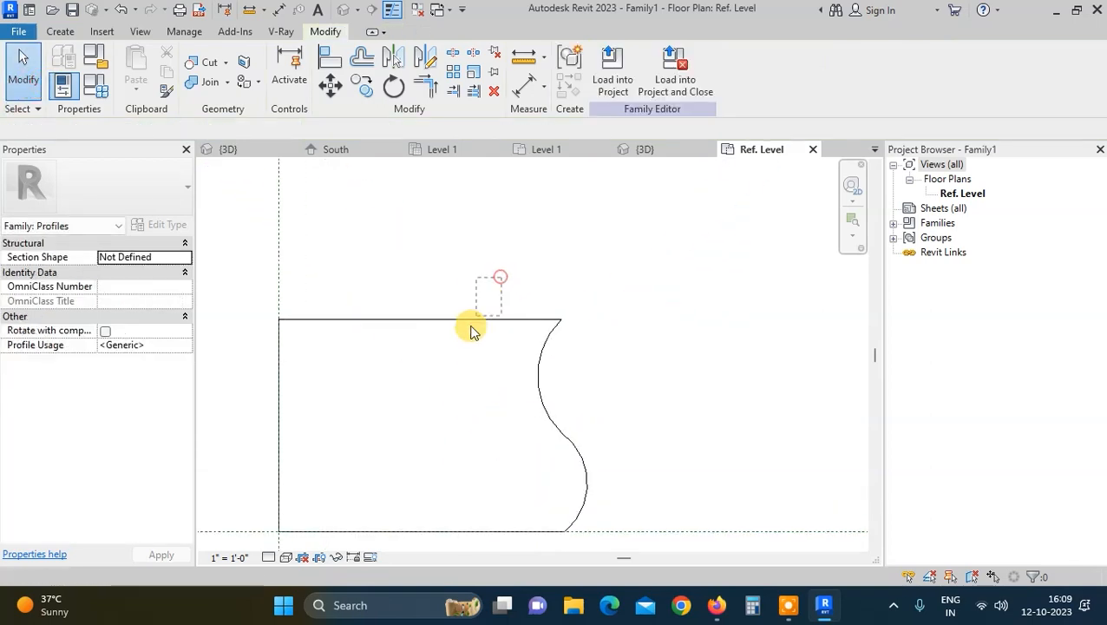
click(539, 321)
drag(562, 322, 513, 310)
key(ctrl+z)
Step: Delete both S-curve arcs that close the profile's right side
scroll(663, 336, down, 1)
drag(603, 387, 452, 464)
key(Delete)
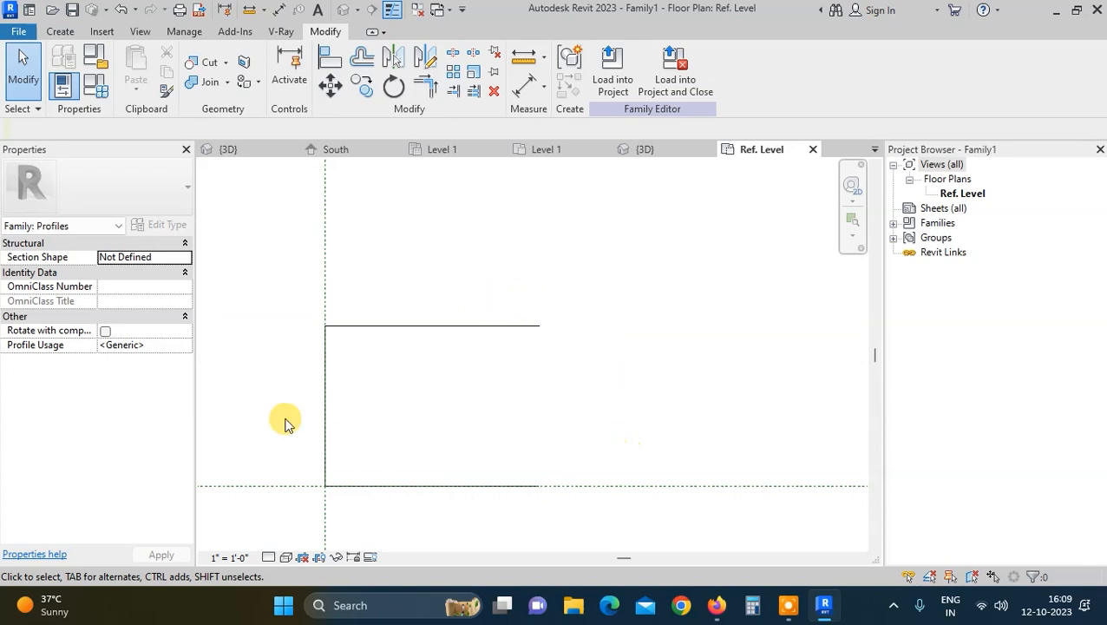
Step: Close the profile's open right side with a single Start-End-Radius arc from the top line's end to the bottom line's end, bulging outward
click(60, 31)
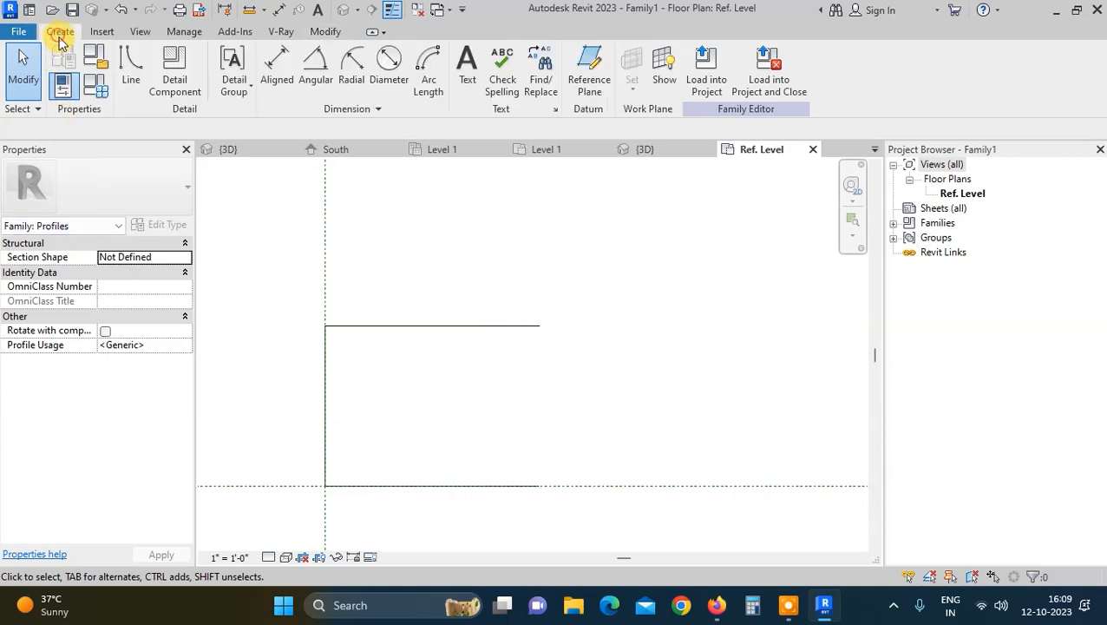
click(99, 61)
click(602, 73)
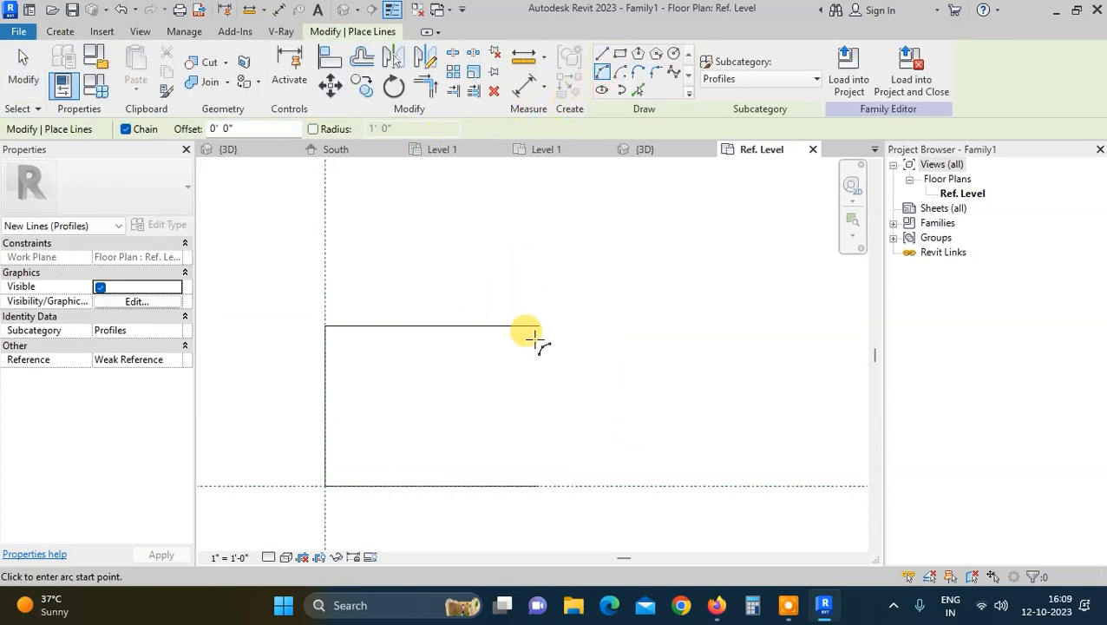
click(538, 326)
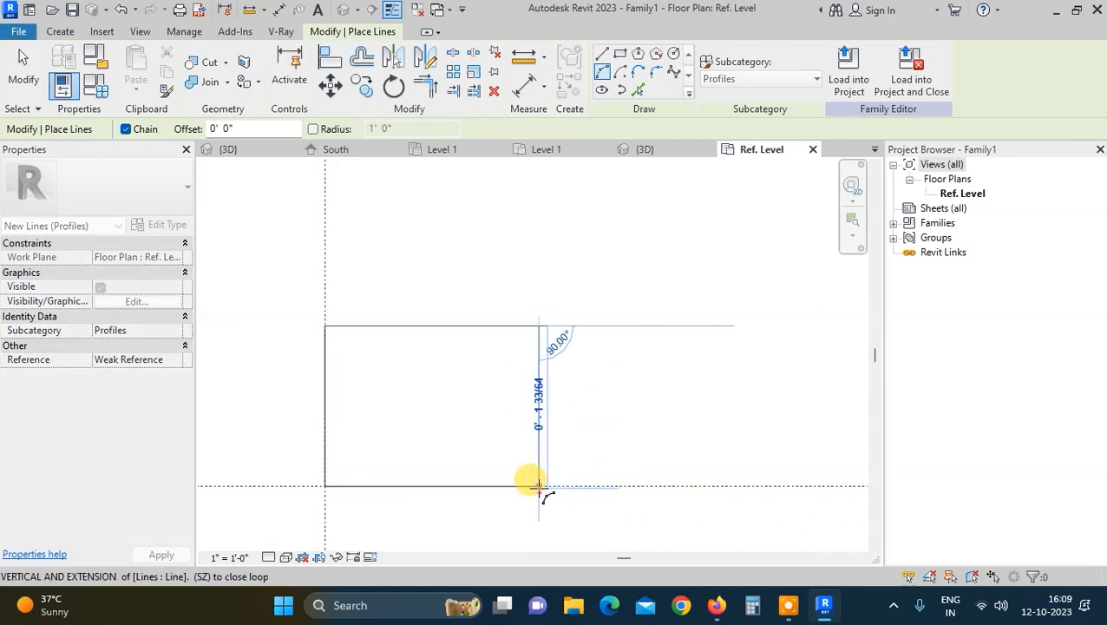
click(538, 484)
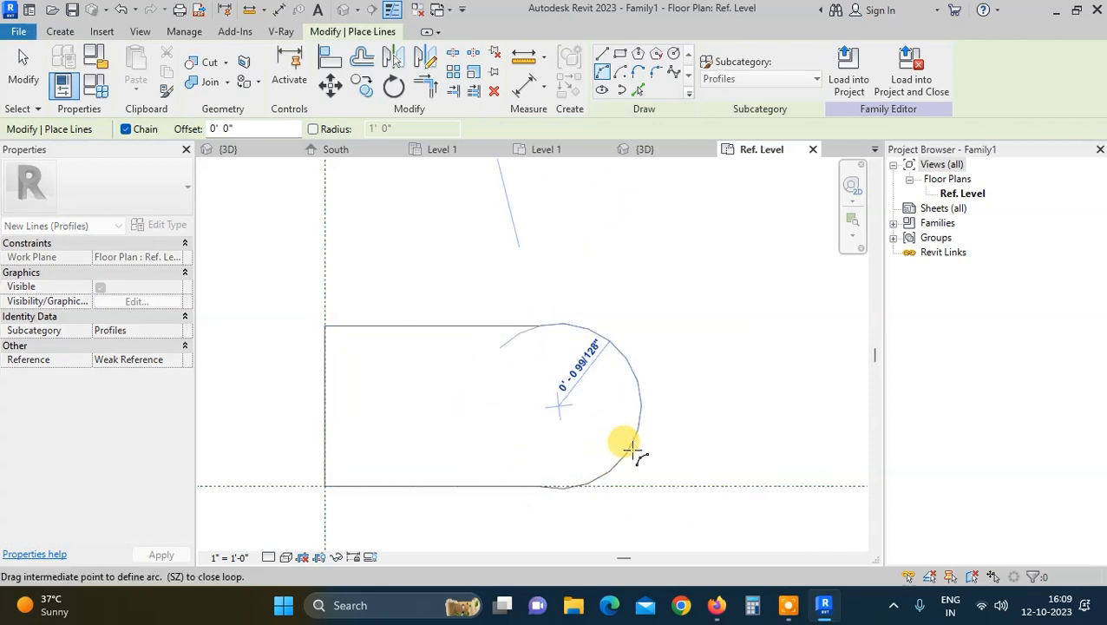
click(569, 415)
click(14, 86)
scroll(607, 343, down, 4)
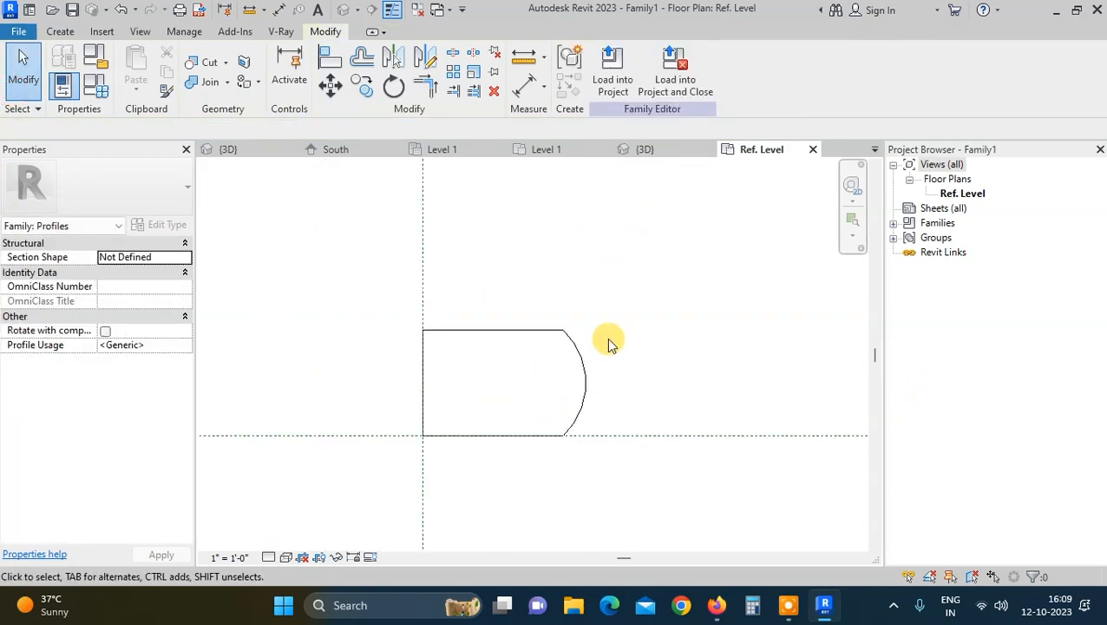
middle_drag(615, 339, 687, 360)
scroll(607, 364, up, 3)
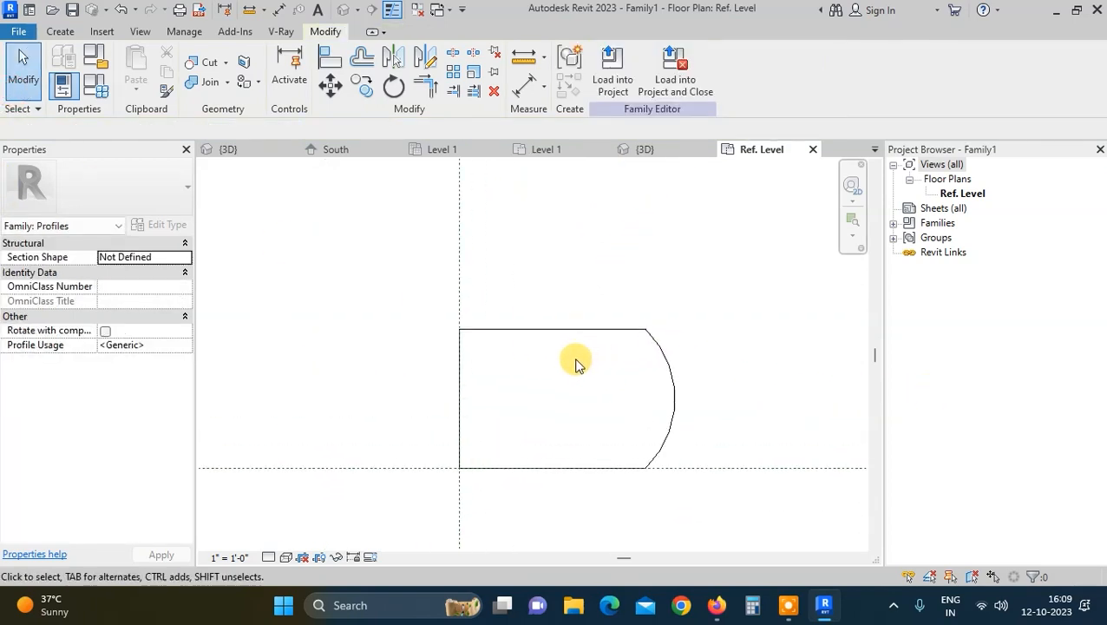
Step: Nudge the closing arc ten increments to the left to shorten the profile
click(464, 379)
click(533, 377)
drag(573, 277, 753, 472)
key(Left)
key(Left)
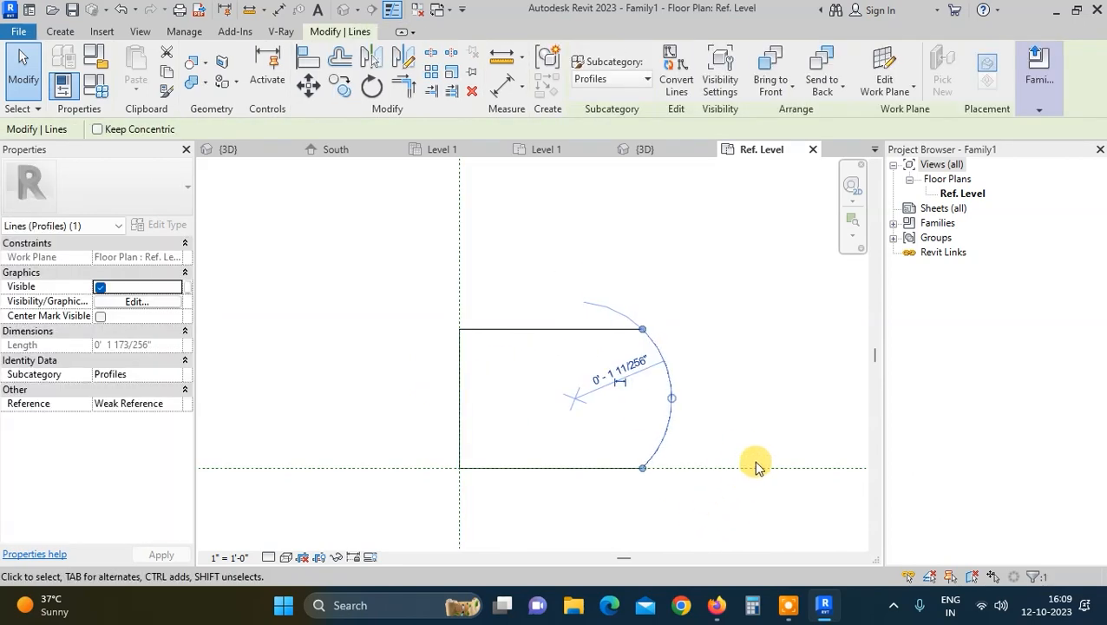
key(Left)
key(Left)
key(Left)
key(Left)
key(Left)
key(Left)
key(Left)
key(Left)
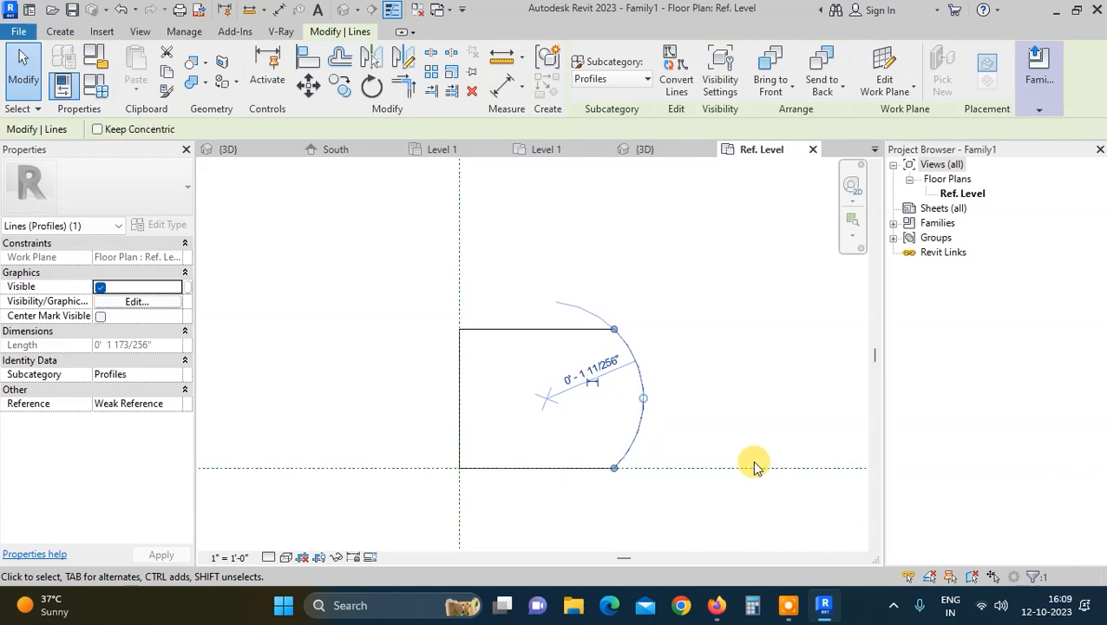
click(707, 336)
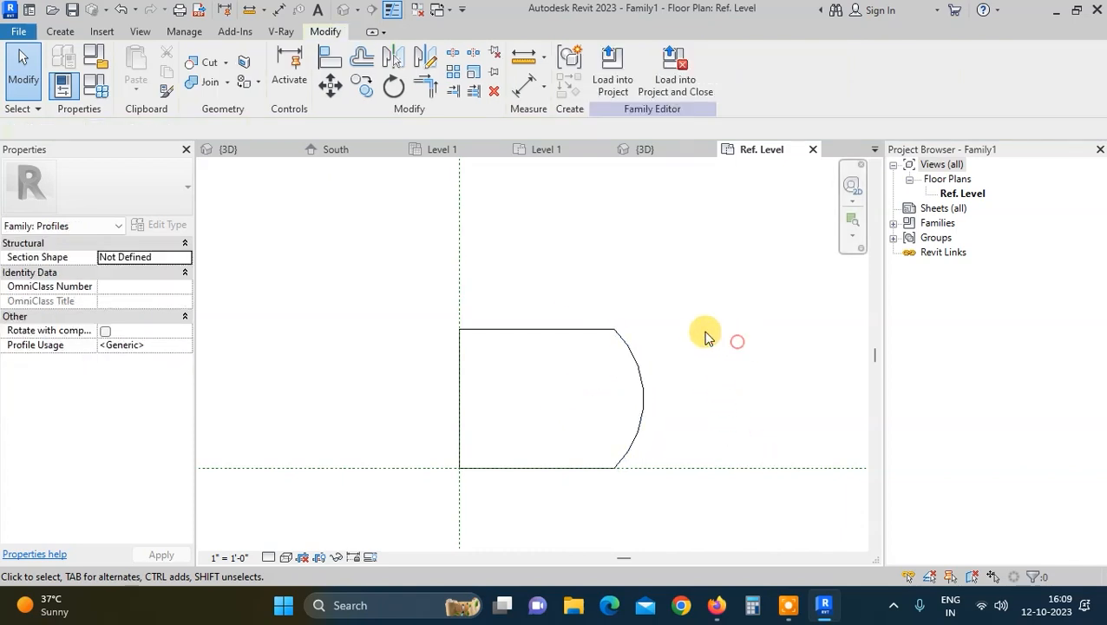
Step: Start saving the profile family and browse to the ProgramData folder on Local Disk (C:)
click(74, 12)
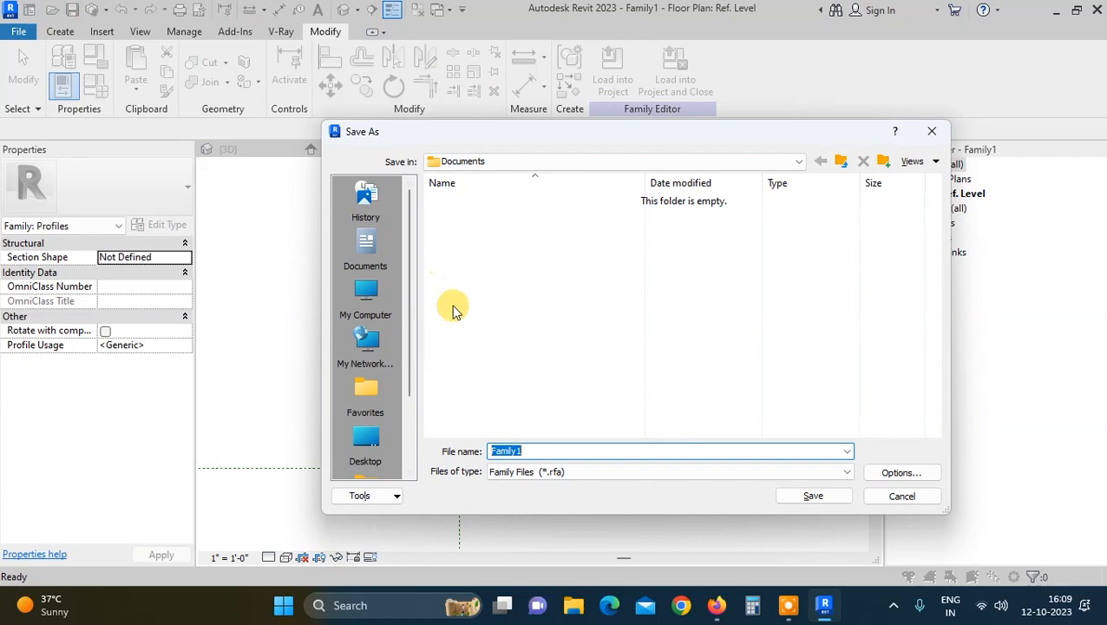
drag(587, 137, 457, 104)
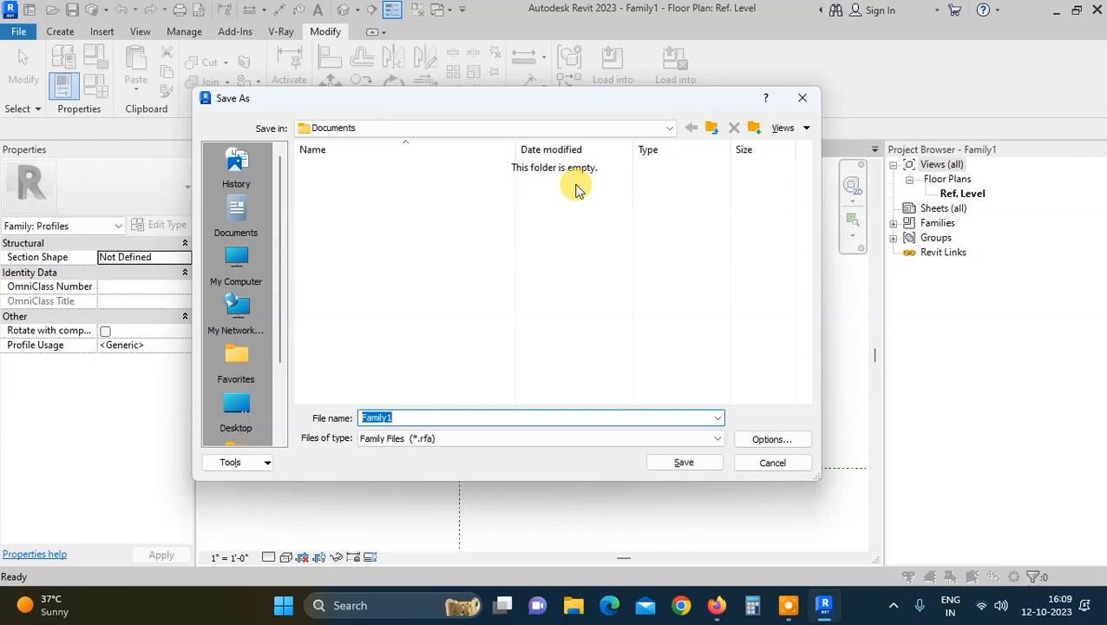
click(388, 126)
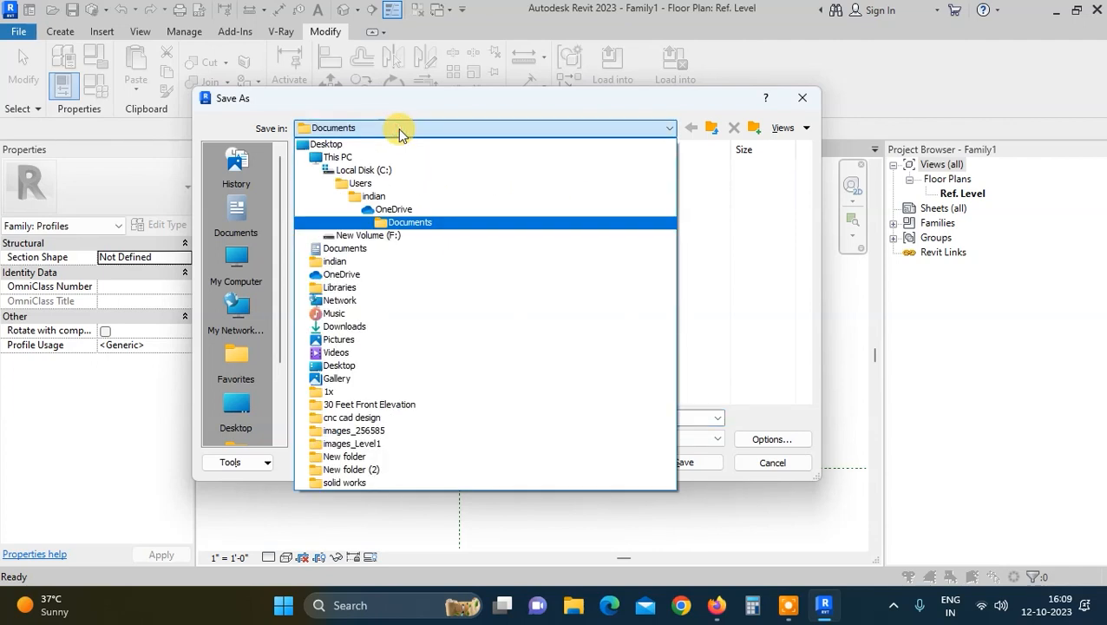
click(392, 168)
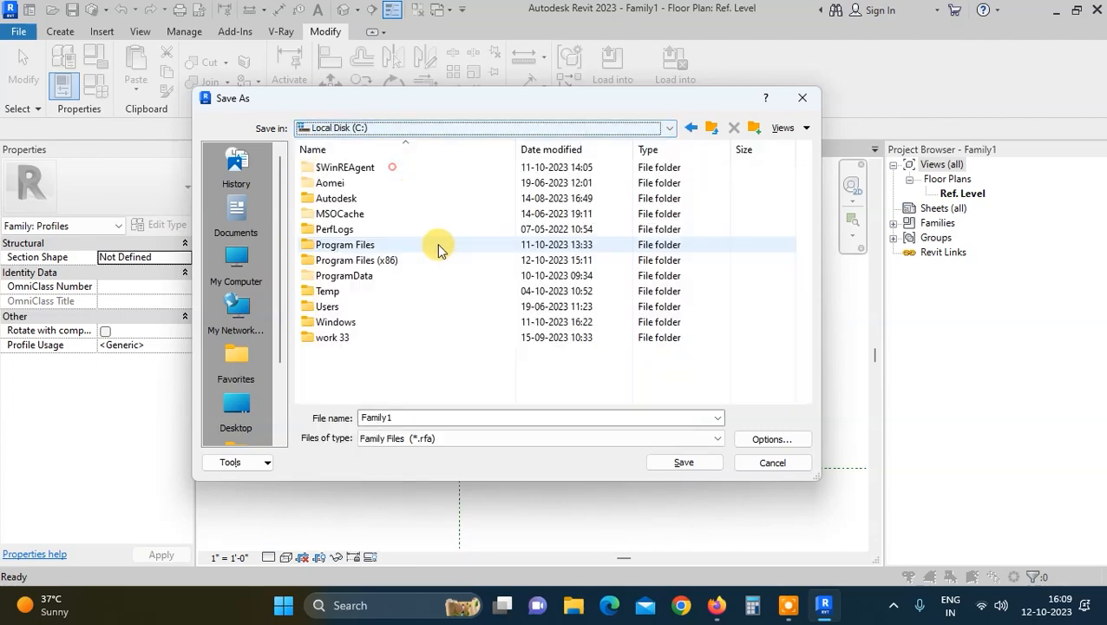
double_click(363, 282)
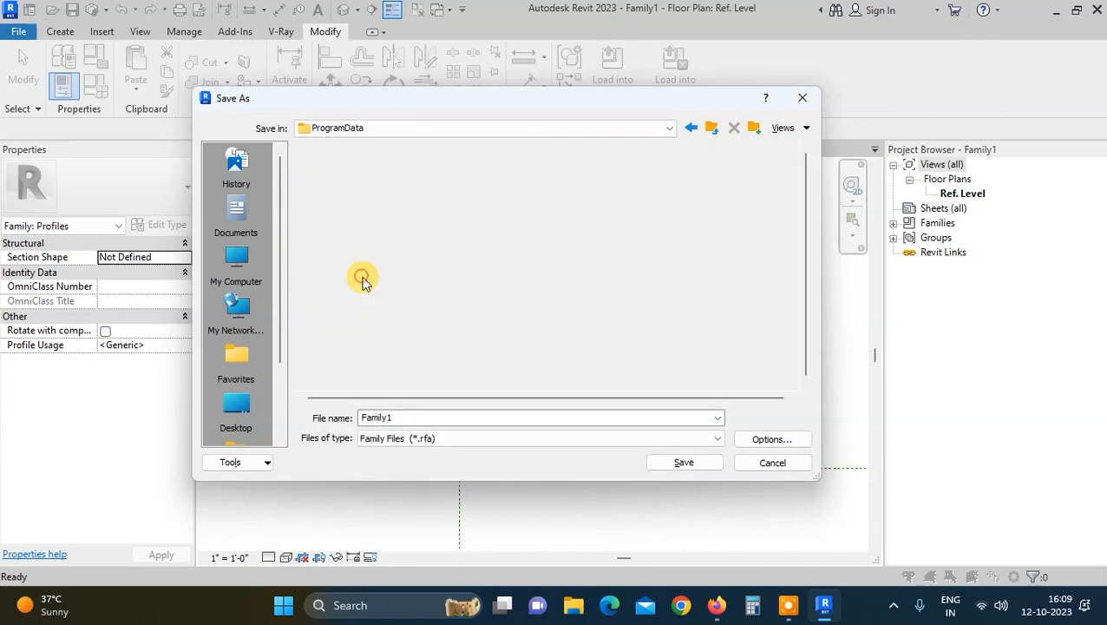
Step: Search the ProgramData folder for Revit-related subfolders
scroll(369, 287, down, 2)
scroll(376, 322, down, 6)
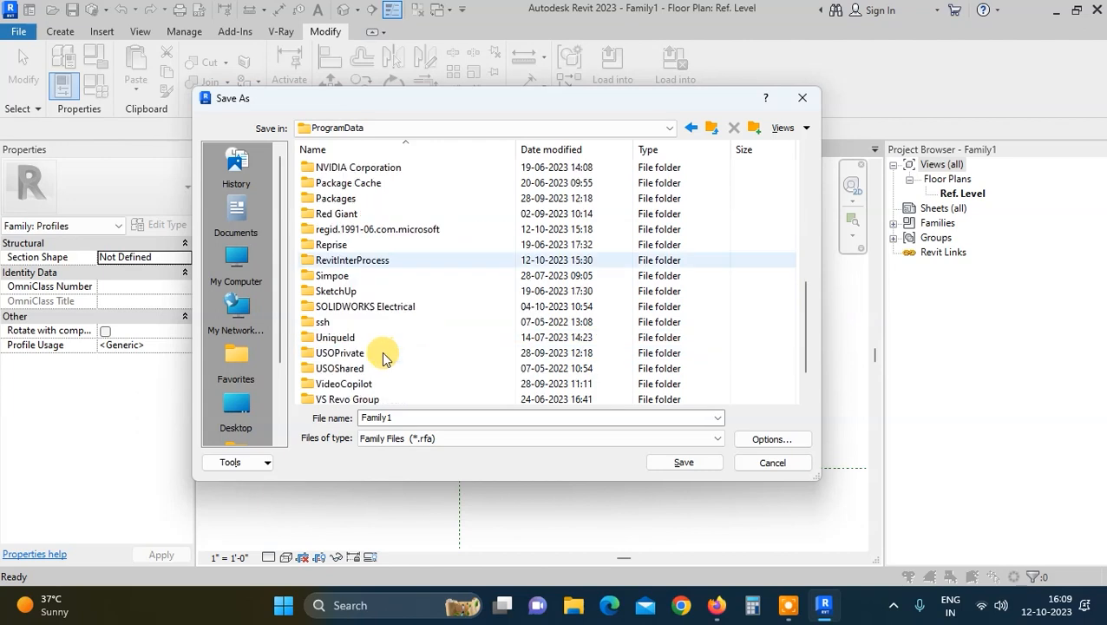
click(377, 309)
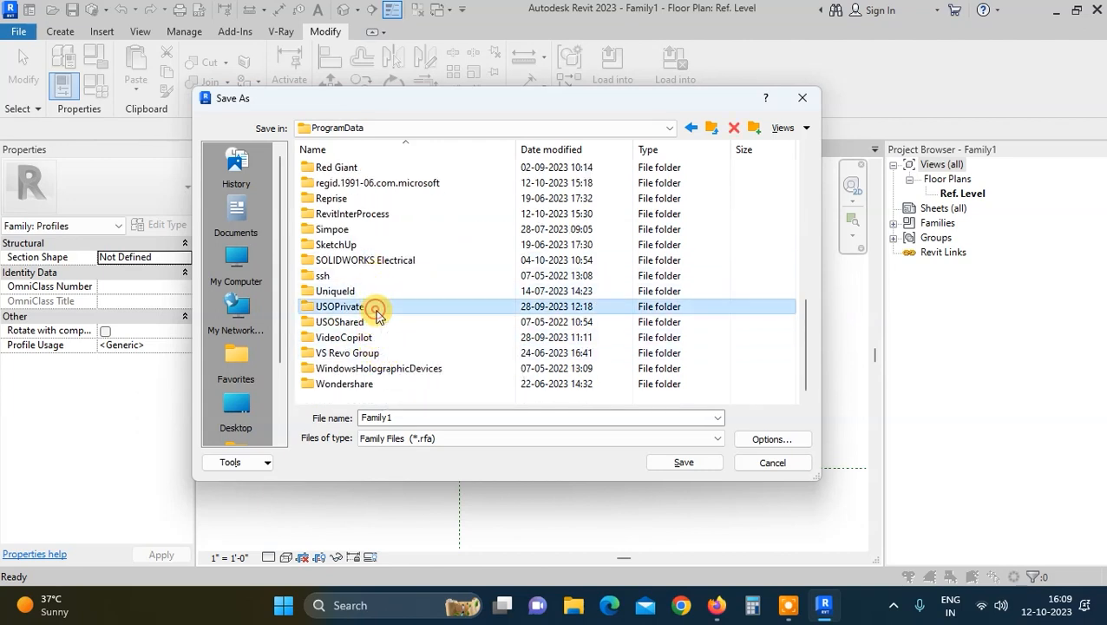
key(r)
key(r)
key(r)
key(r)
key(r)
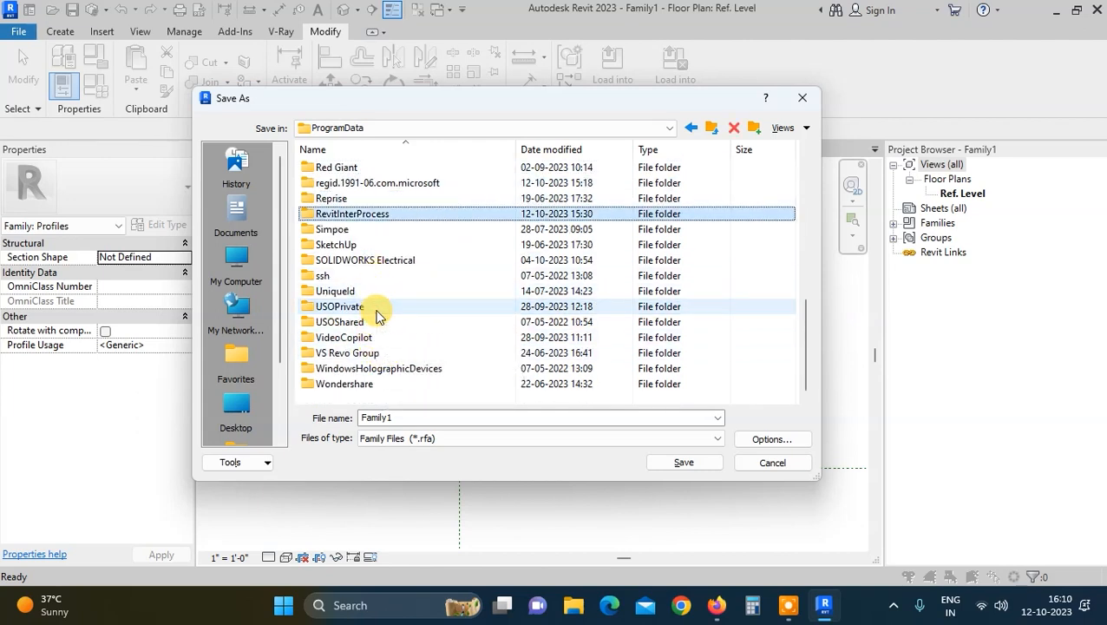
key(r)
Step: Browse from ProgramData into the Autodesk folder and open its RVT 2023 subfolder
scroll(376, 309, up, 12)
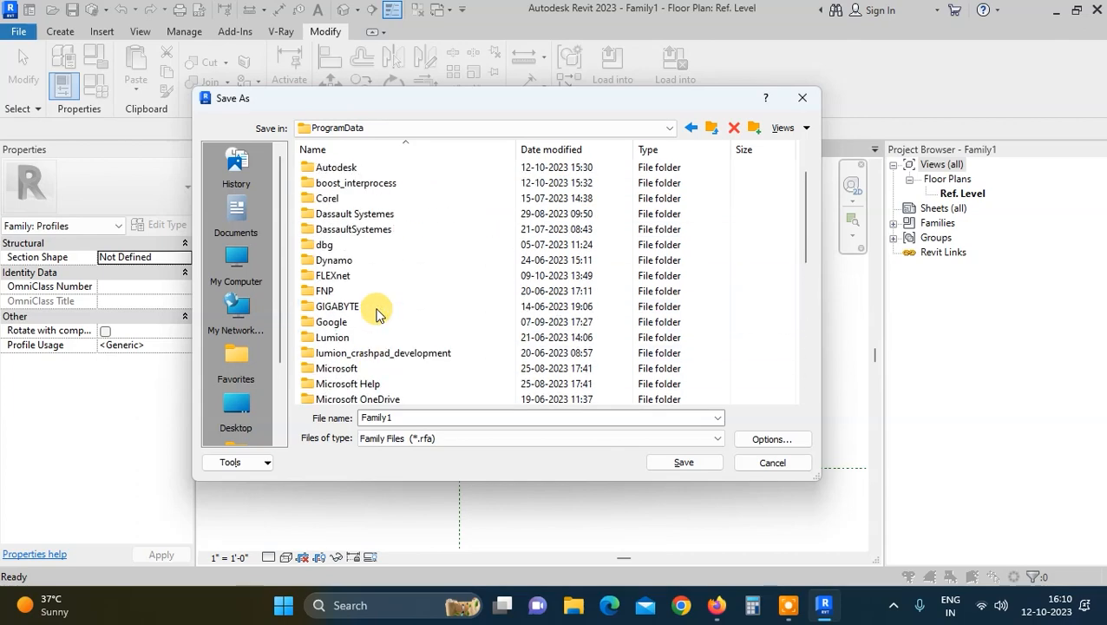
click(363, 216)
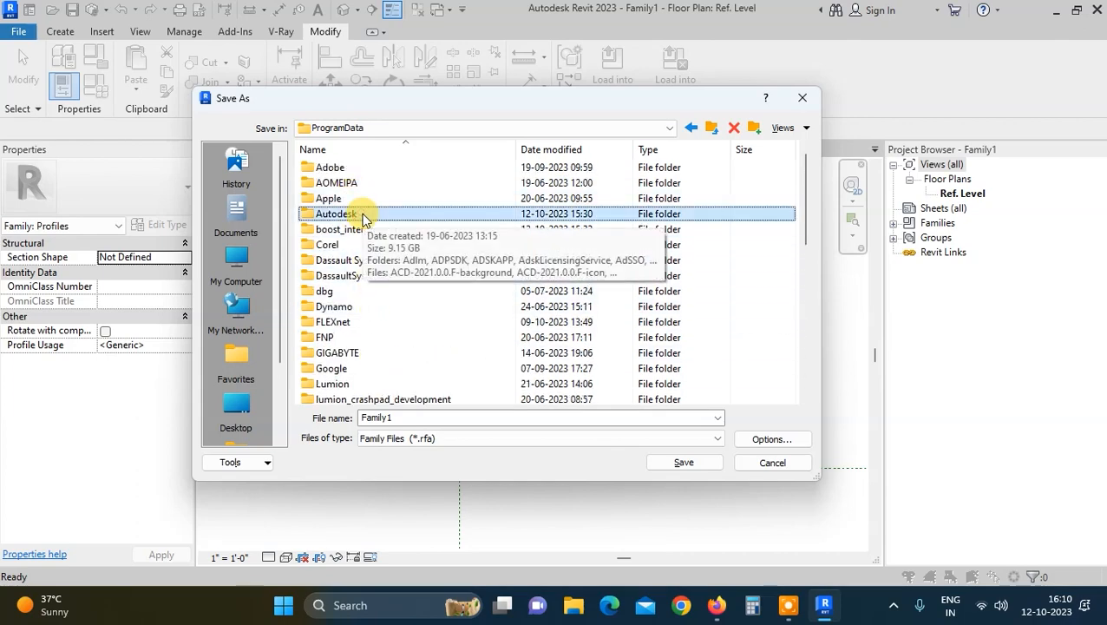
double_click(363, 217)
click(345, 231)
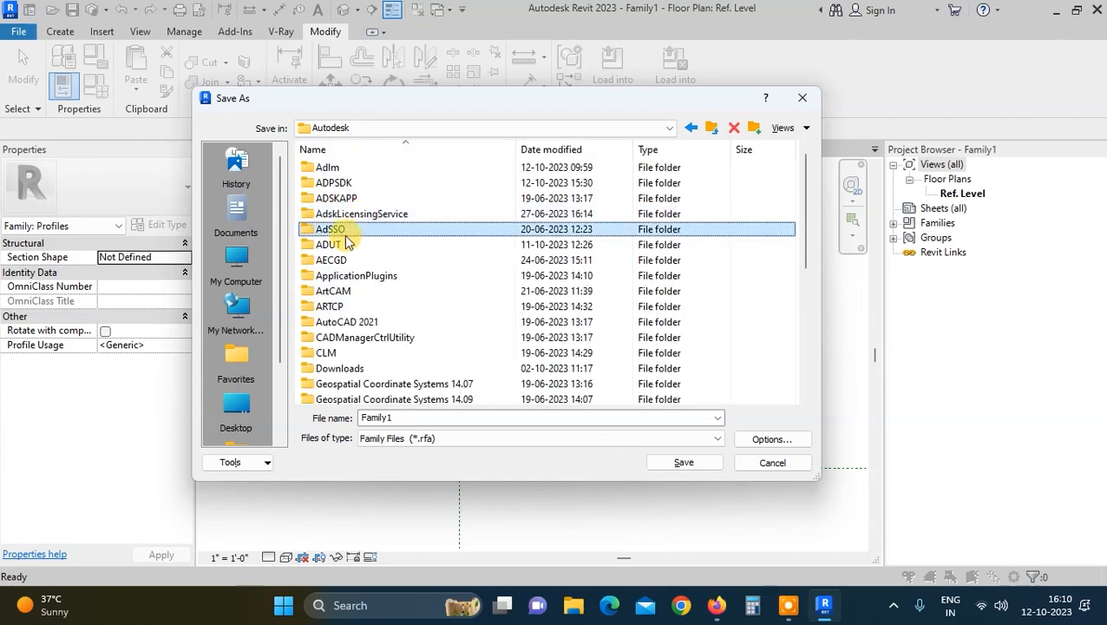
scroll(345, 235, down, 5)
click(345, 231)
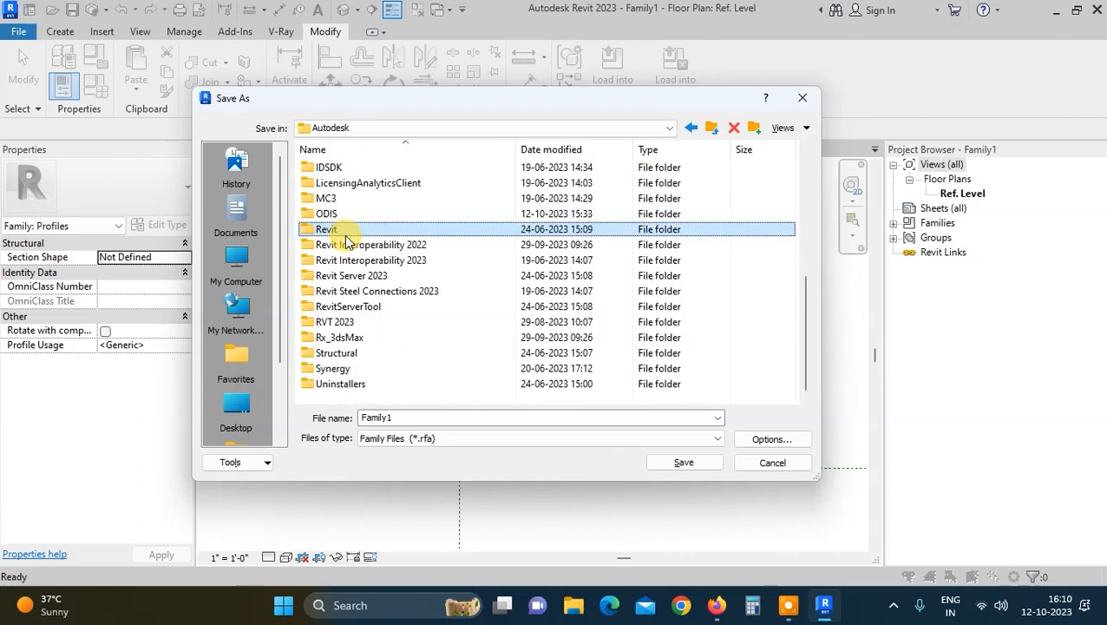
click(392, 321)
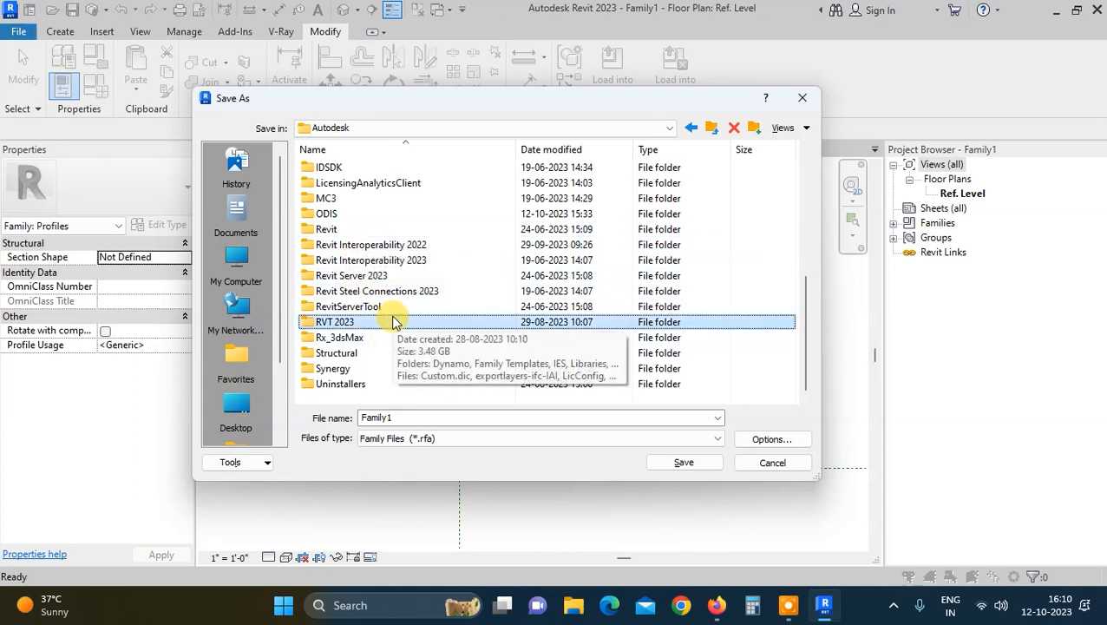
double_click(392, 321)
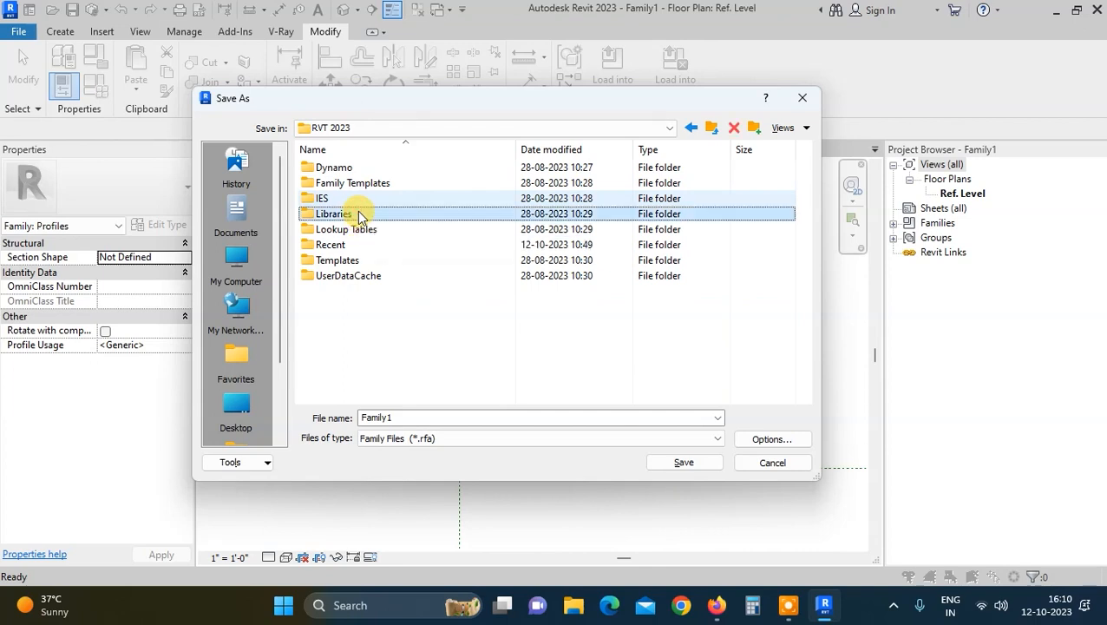
Step: Browse through Libraries and English to the India library folder
double_click(359, 216)
double_click(359, 215)
key(BackSpace)
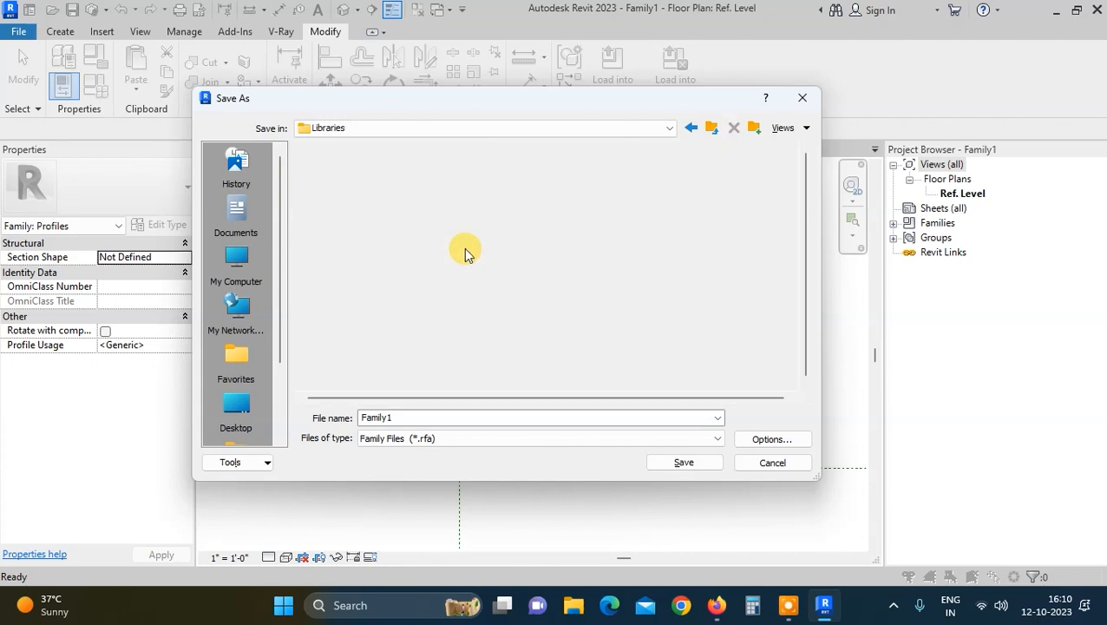
double_click(344, 199)
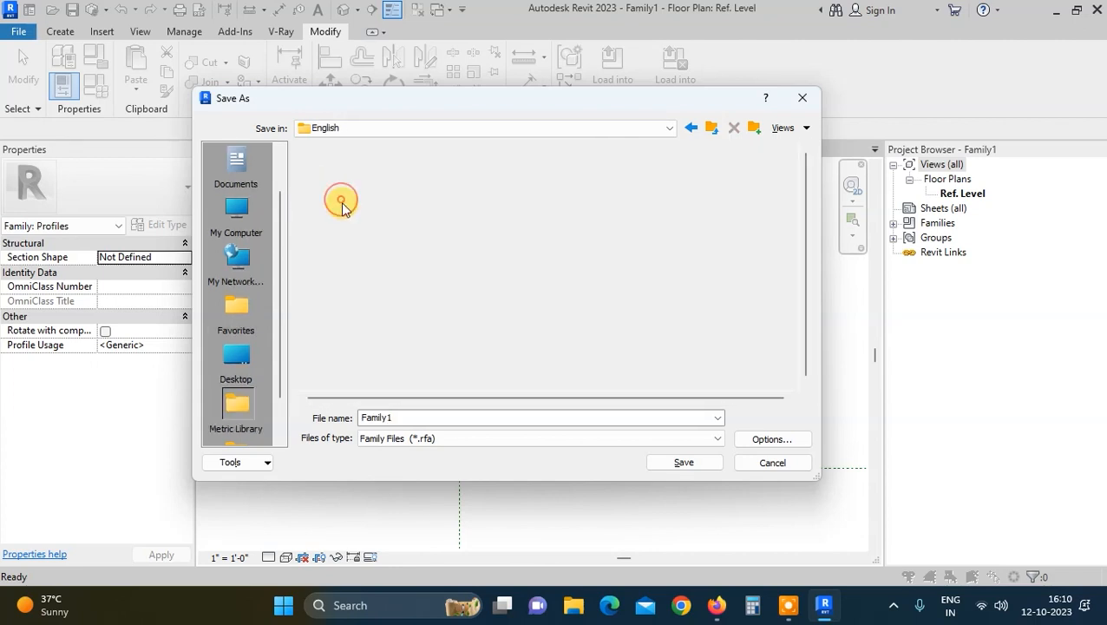
click(347, 168)
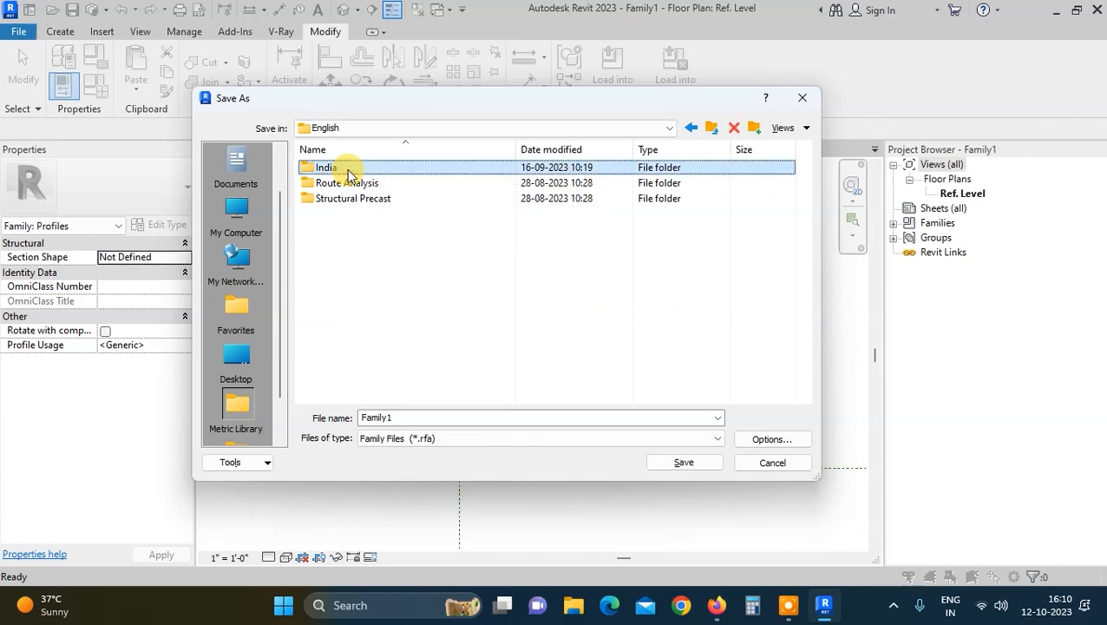
double_click(347, 168)
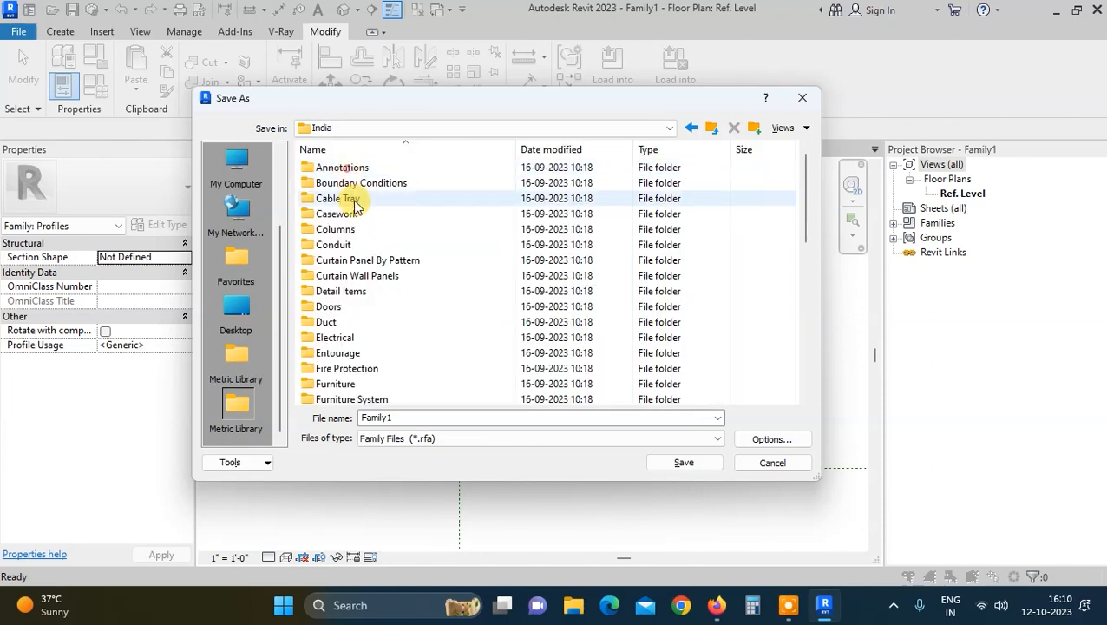
Step: Locate the Profiles folder inside India and review the full folder path of the save location
click(333, 307)
key(p)
key(p)
key(p)
key(p)
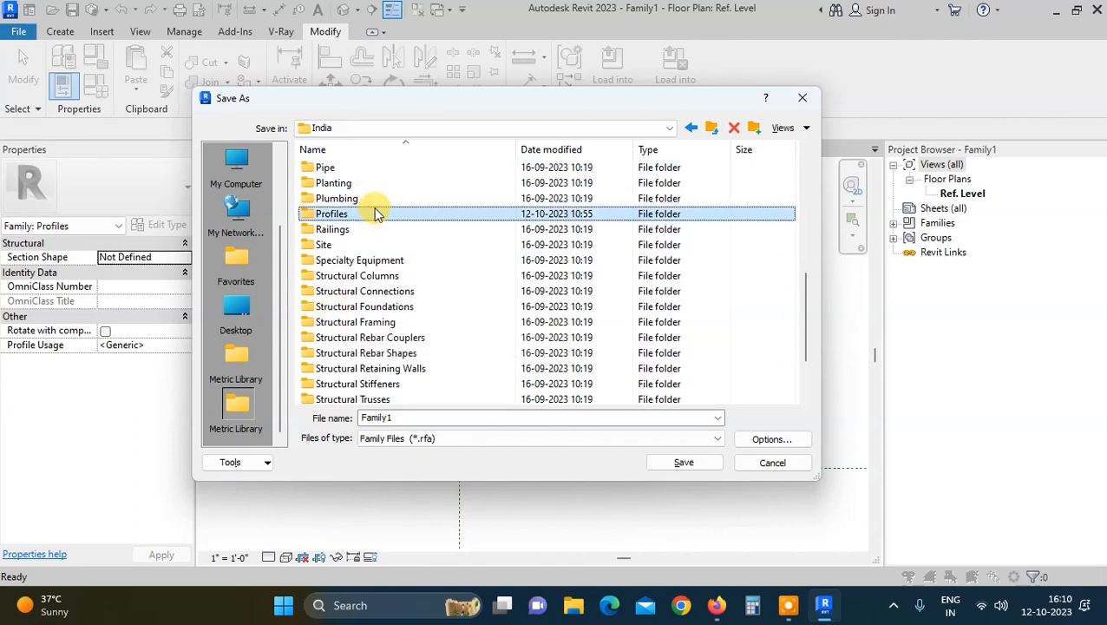
click(443, 129)
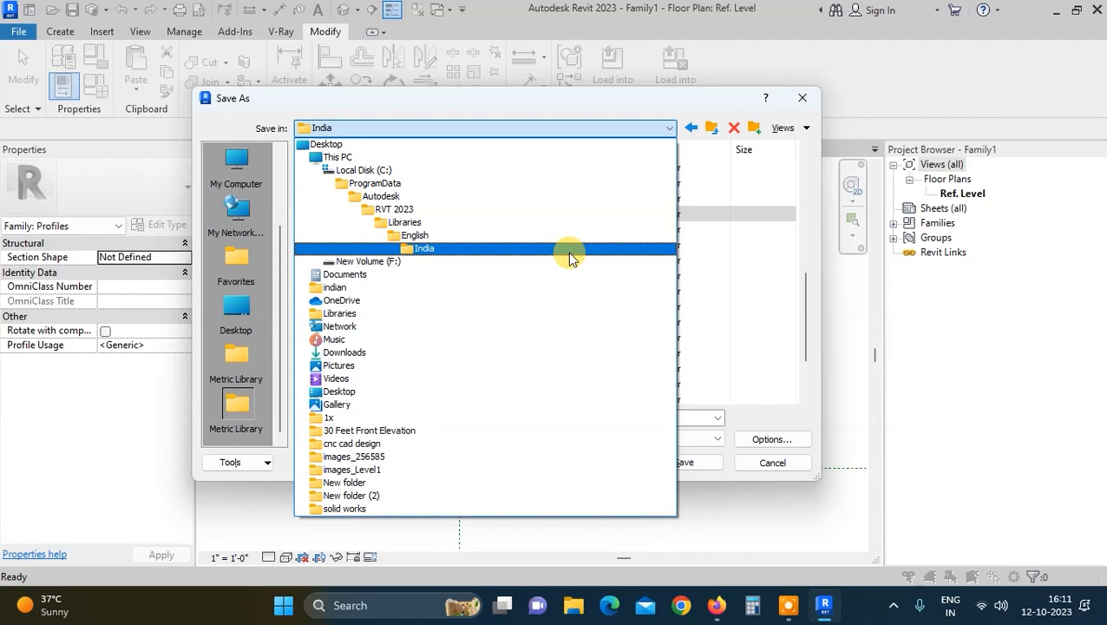
click(569, 255)
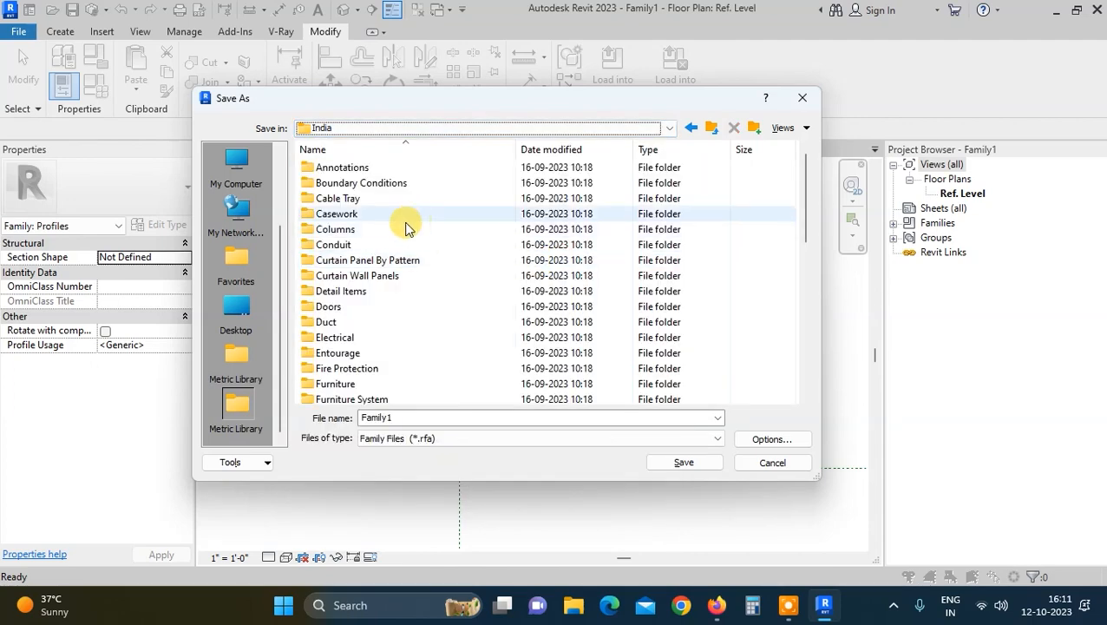
Step: Open the Profiles folder inside the India library as the save location
scroll(364, 373, down, 3)
click(355, 338)
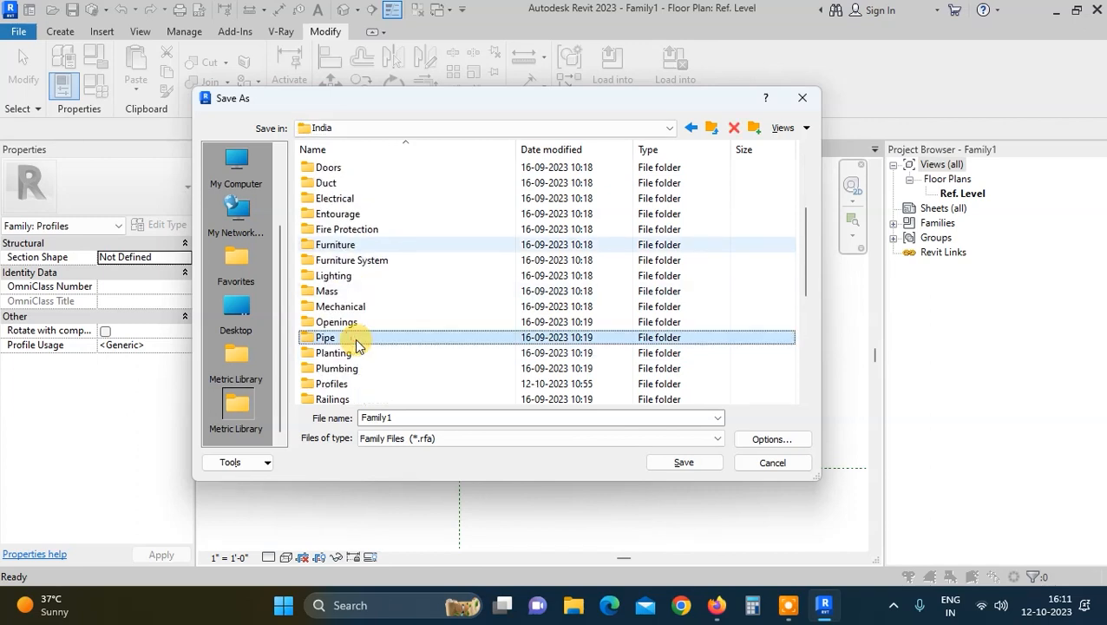
key(Down)
key(Down)
key(Down)
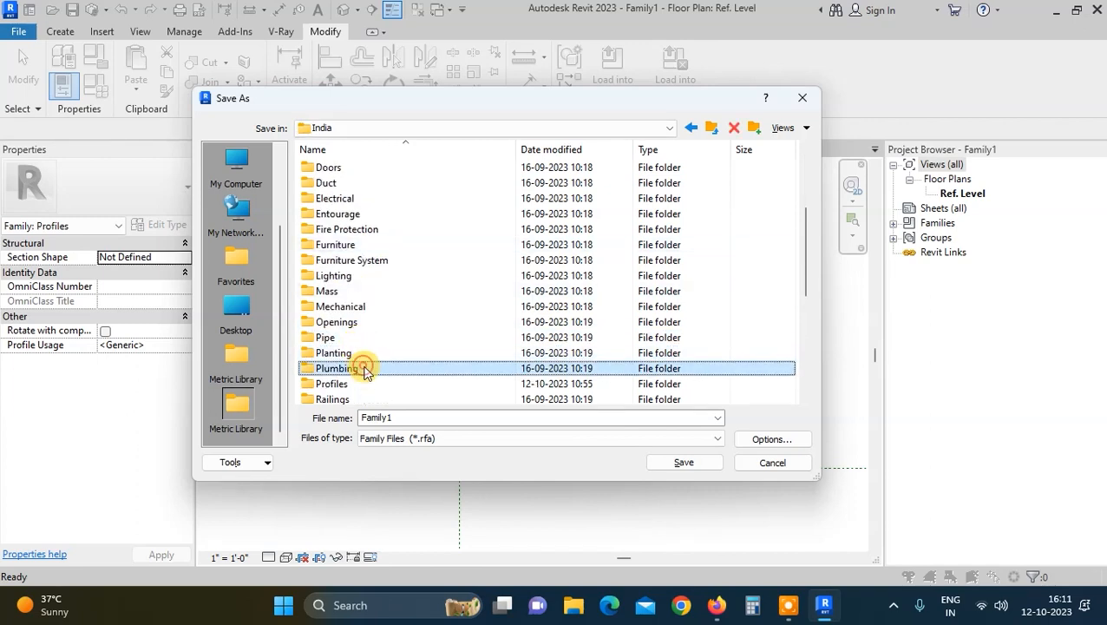
double_click(360, 382)
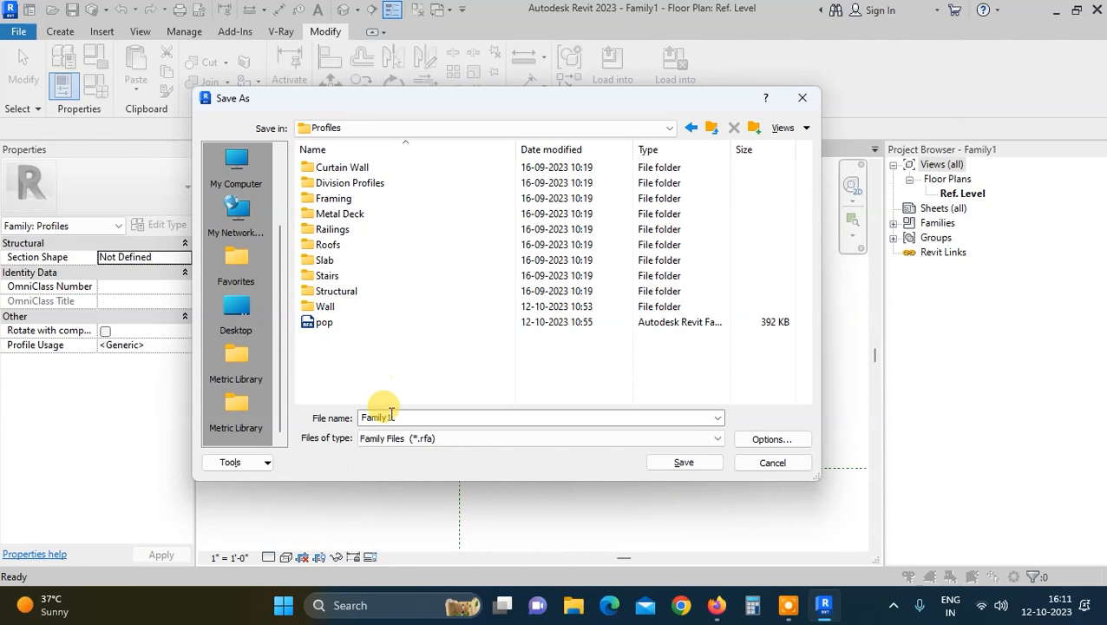
Step: Save the profile family as 2x1.5 in the Wall subfolder of Profiles
double_click(402, 416)
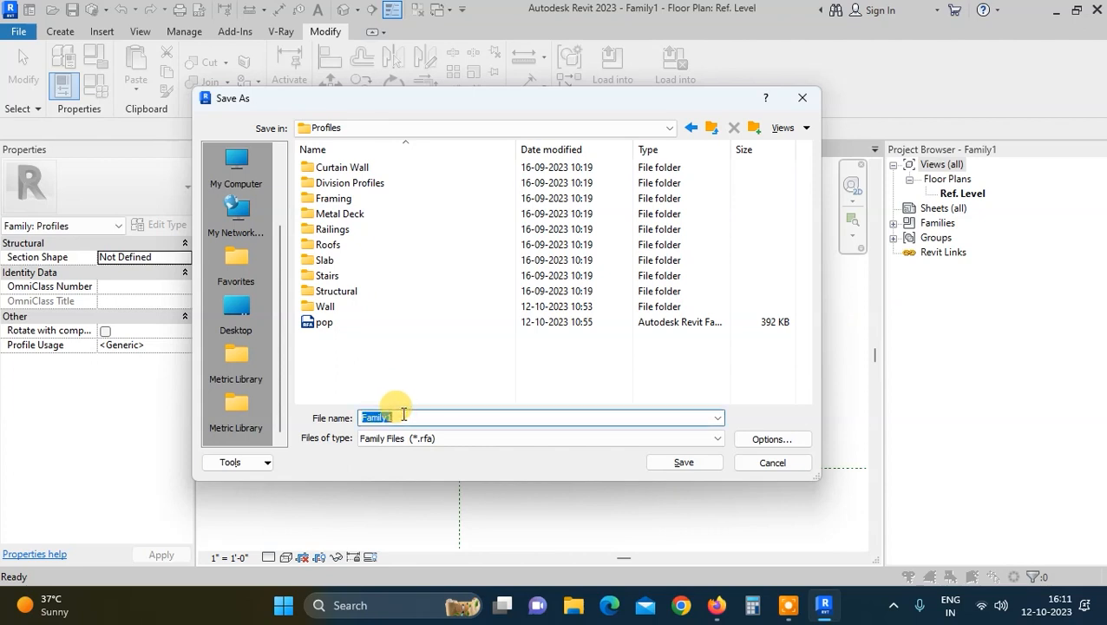
double_click(353, 309)
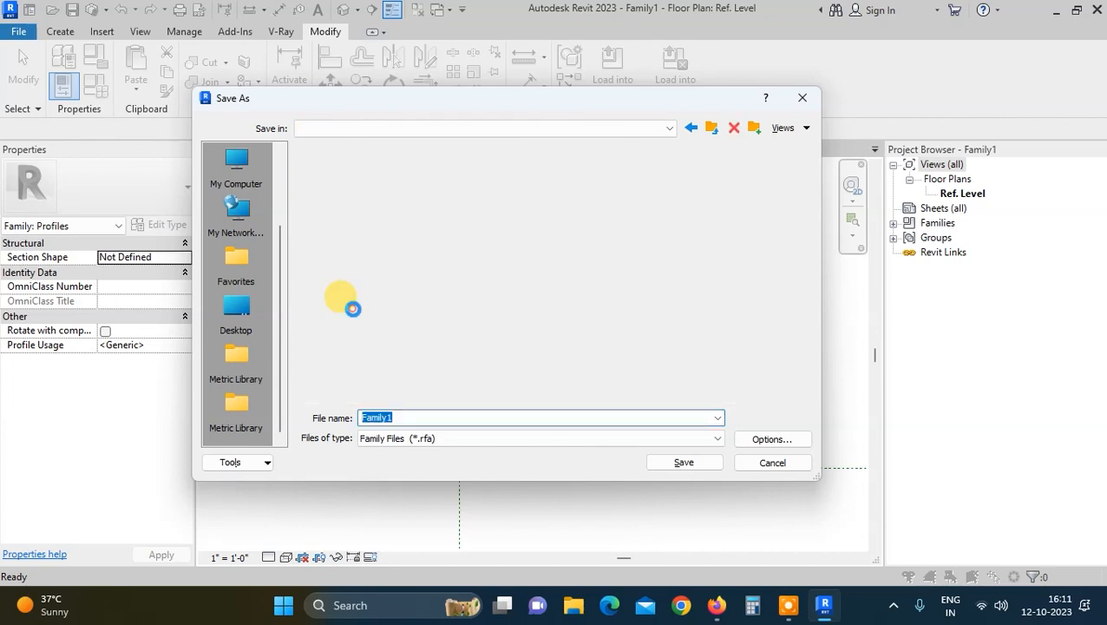
double_click(449, 420)
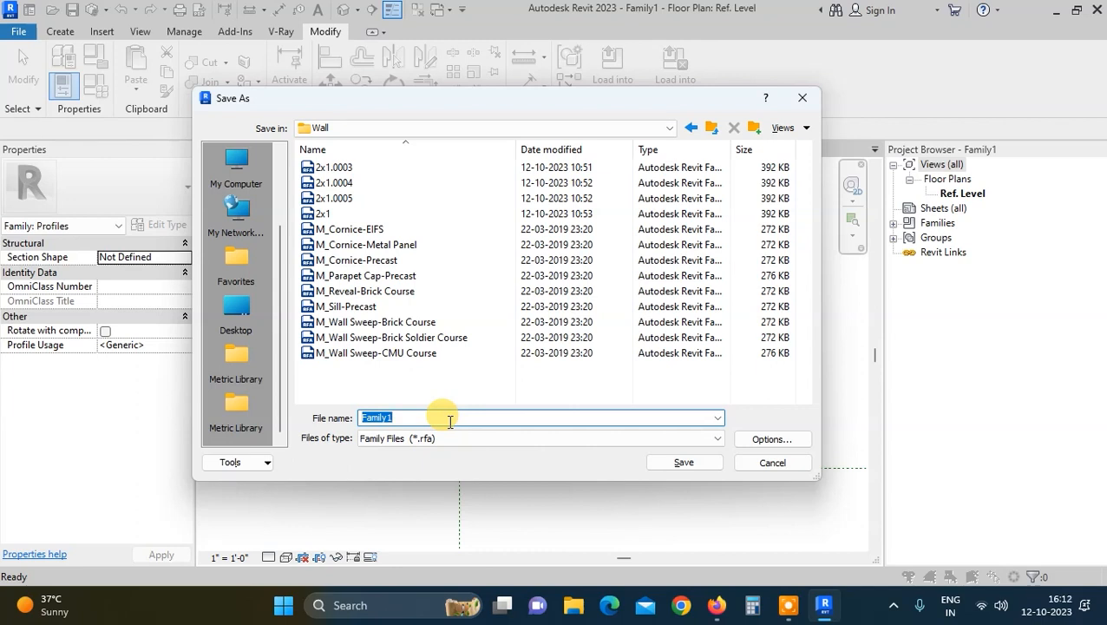
text(2x1.5)
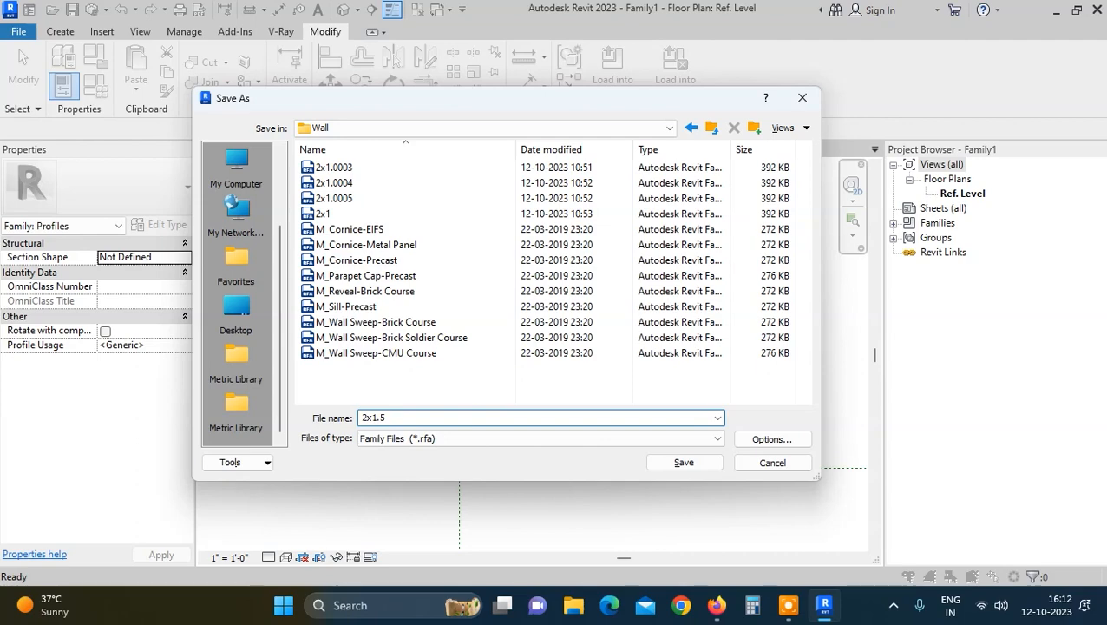
key(Return)
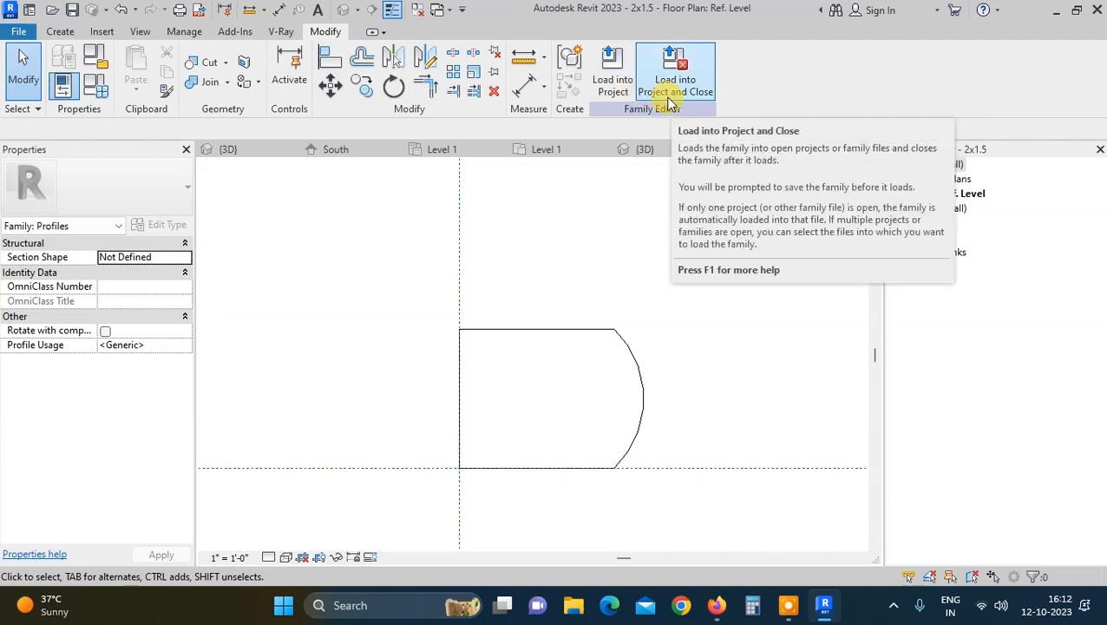
Step: Load the 2x1.5 profile family into Project2 and keep the family file open
click(613, 86)
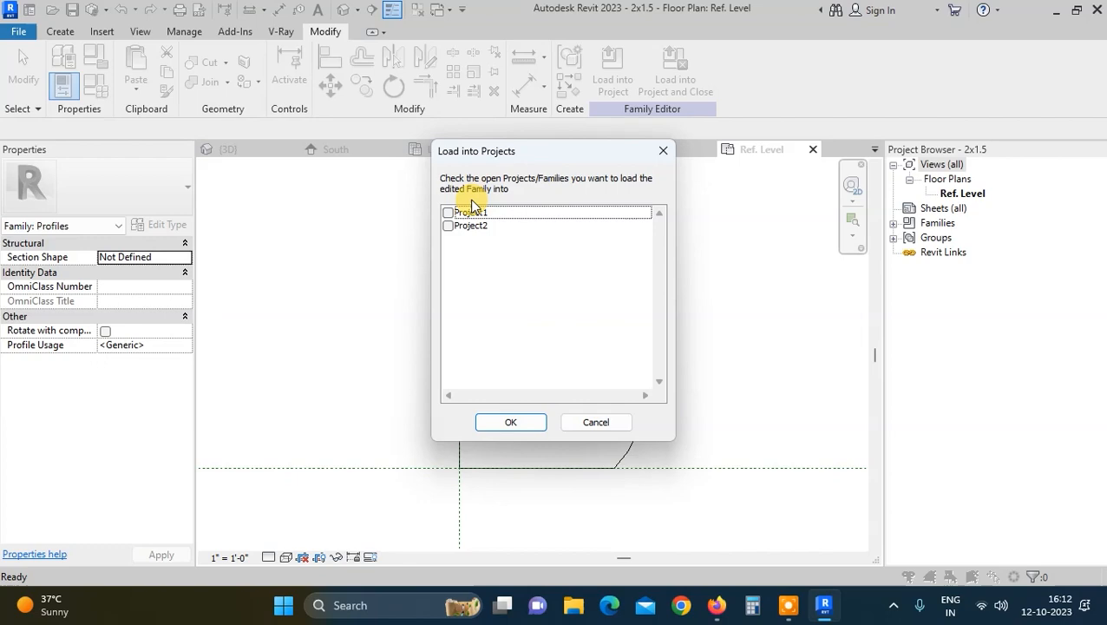
click(448, 226)
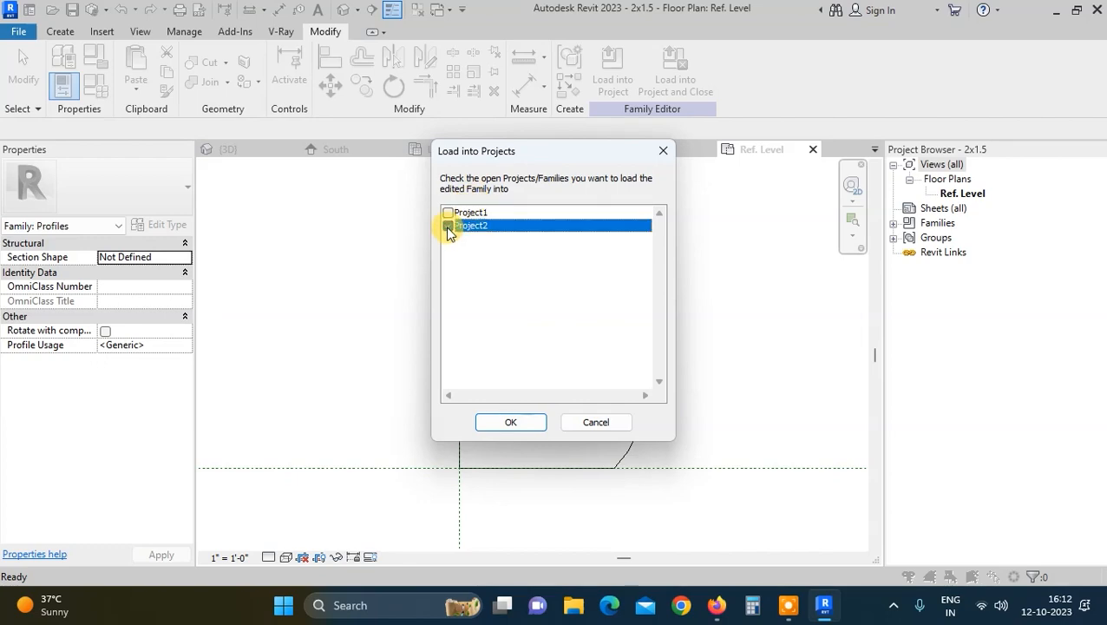
click(511, 421)
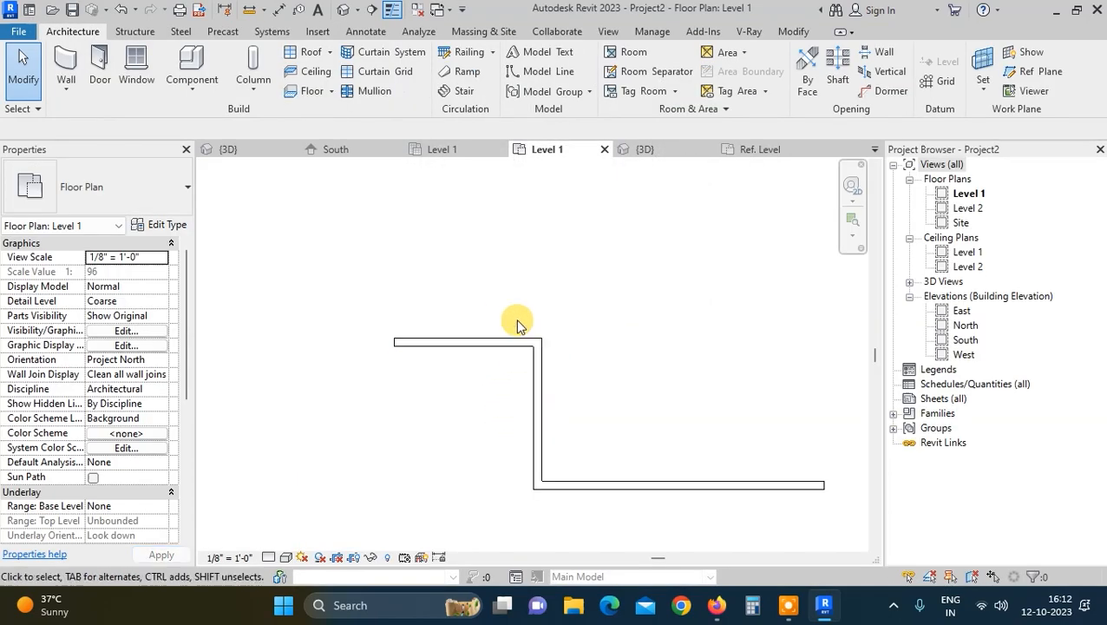
Step: Start a wall reveal in the 3D view and set the Reveal type's profile to 2x1.5 : 2x1.5
click(342, 10)
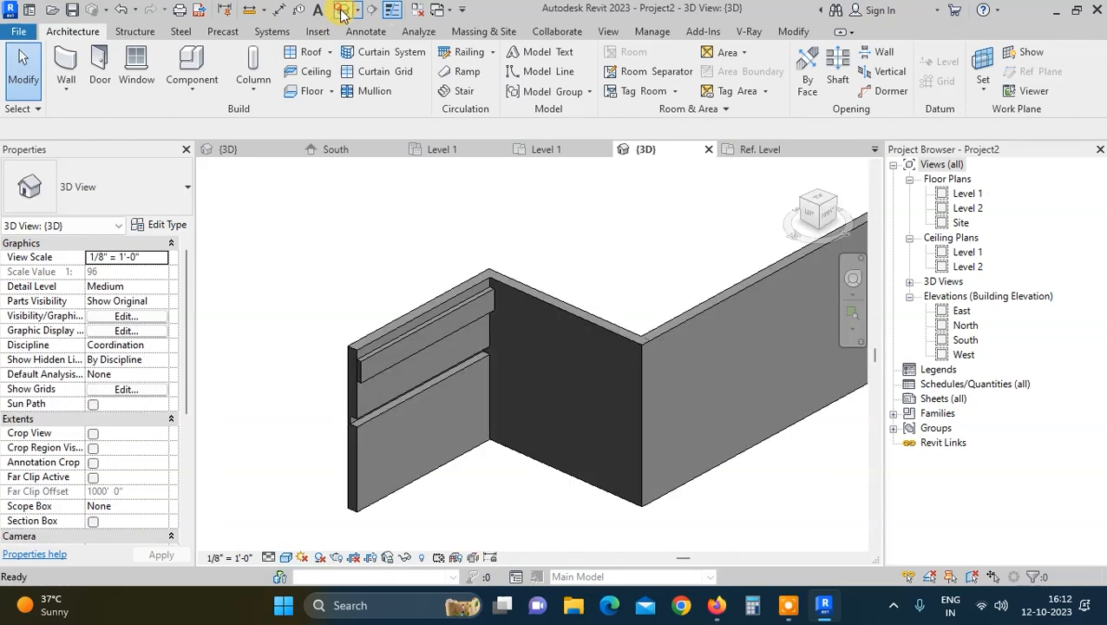
scroll(420, 484, up, 3)
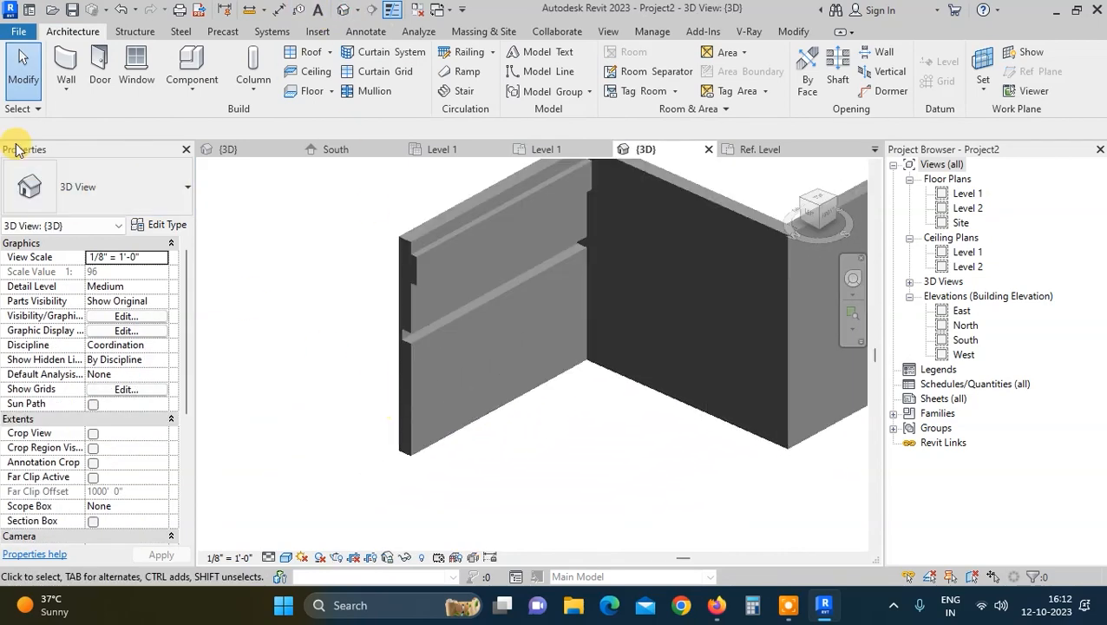
click(66, 84)
click(112, 253)
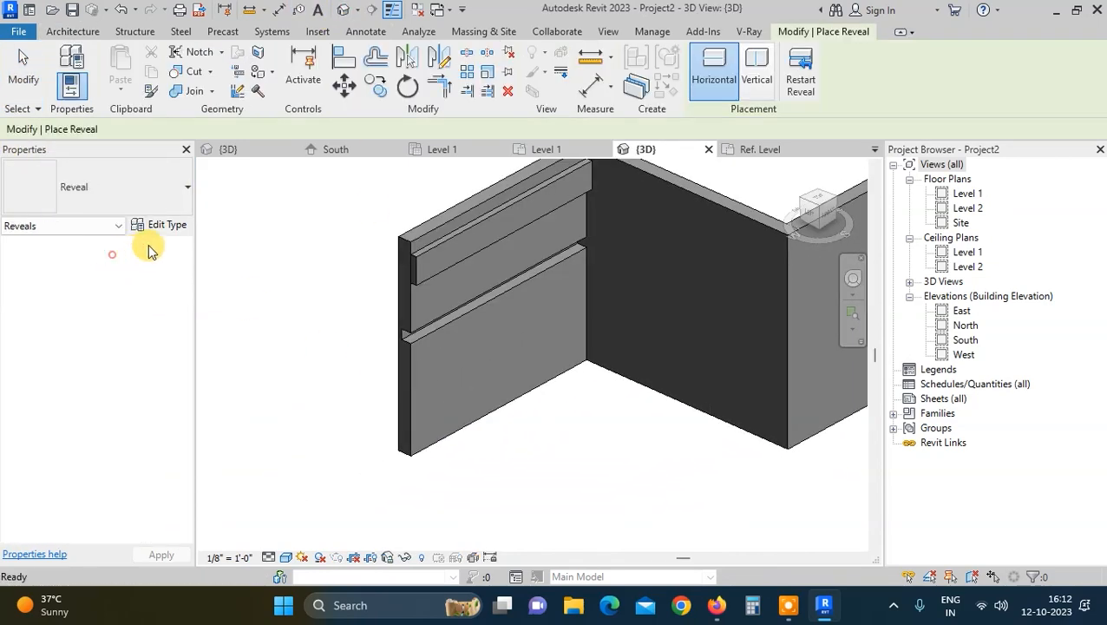
click(172, 229)
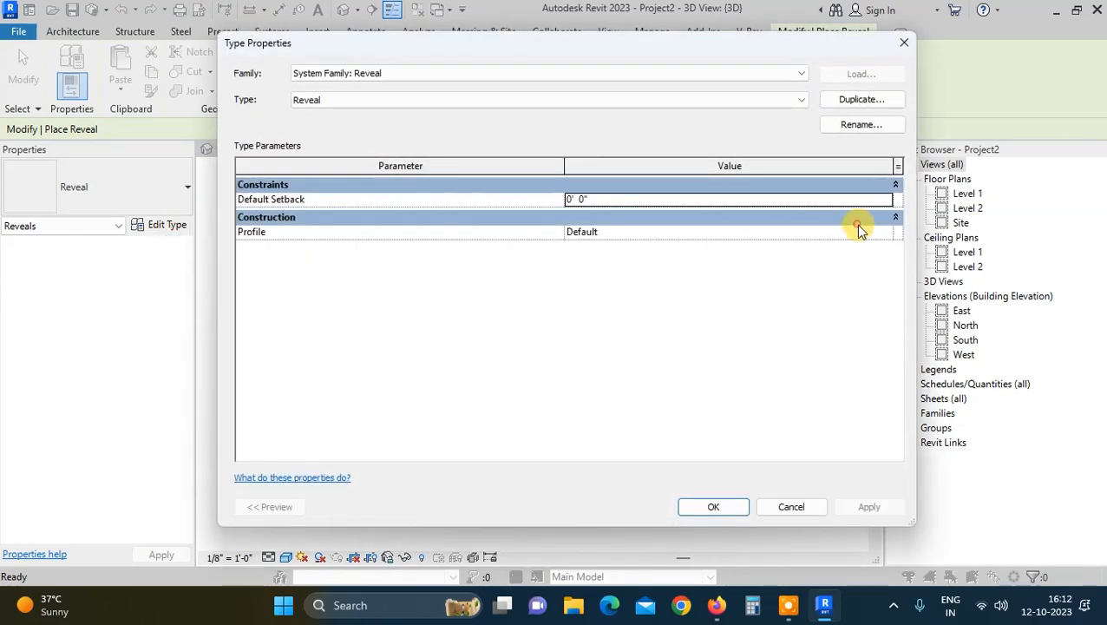
click(887, 231)
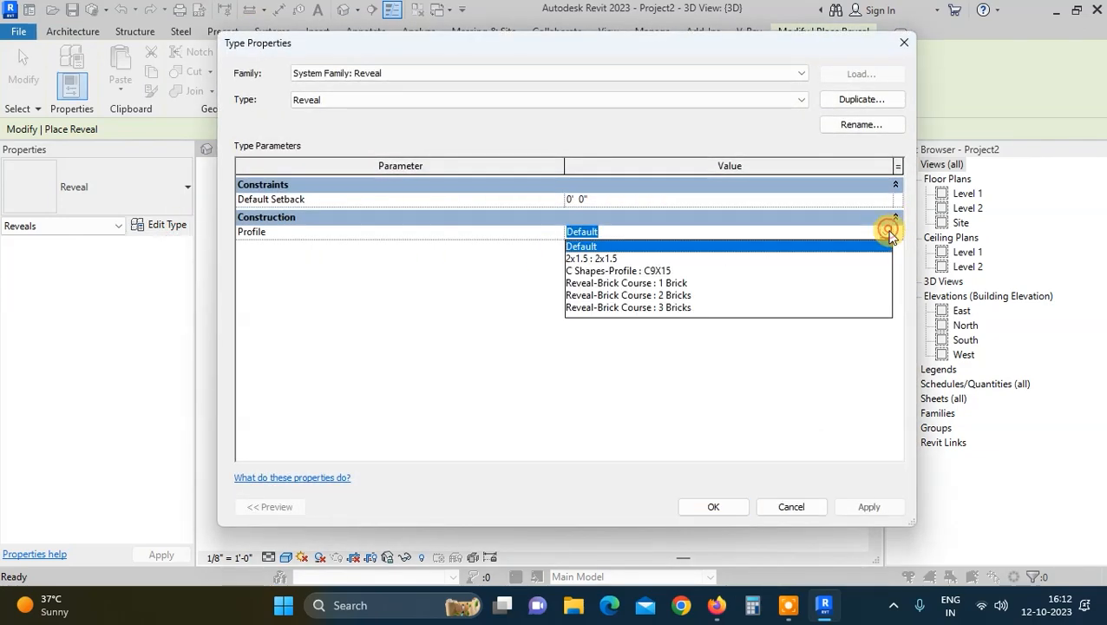
click(579, 259)
click(864, 506)
click(712, 506)
Step: Place a horizontal reveal on the lower part of the short front wall, below the existing reveal, and inspect the cut
scroll(399, 390, up, 3)
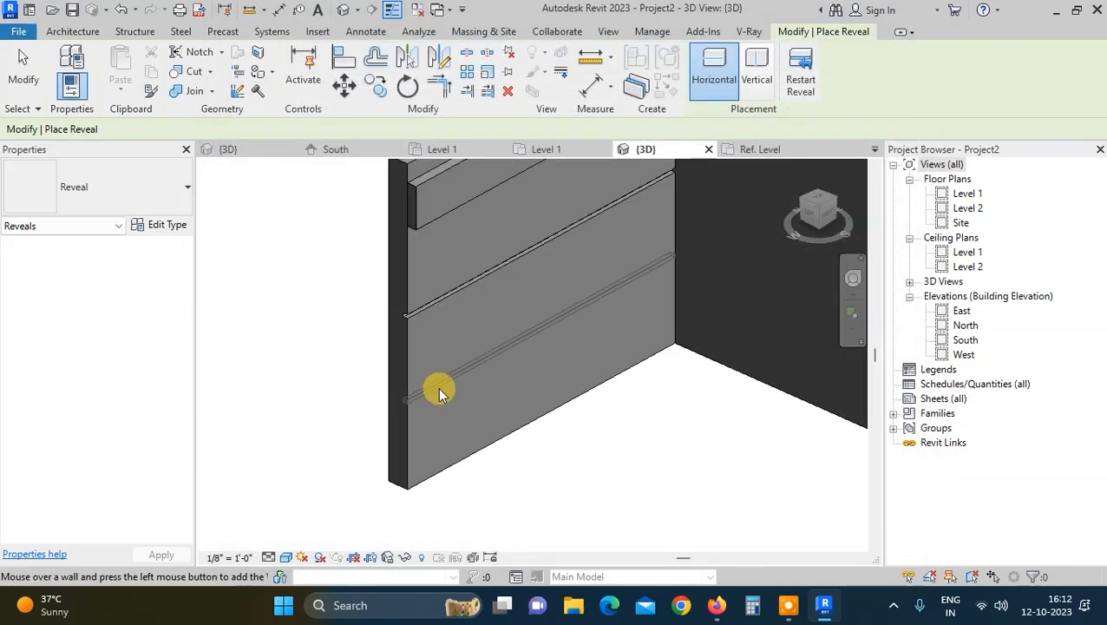
click(437, 394)
scroll(382, 314, up, 4)
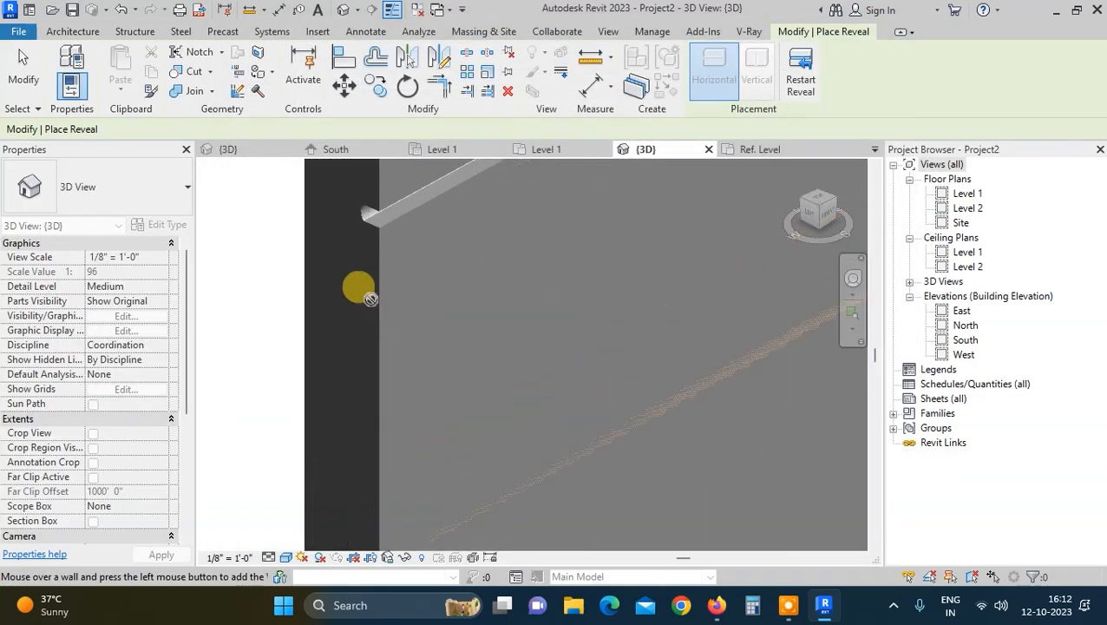
key(Escape)
scroll(480, 408, down, 2)
scroll(375, 434, up, 4)
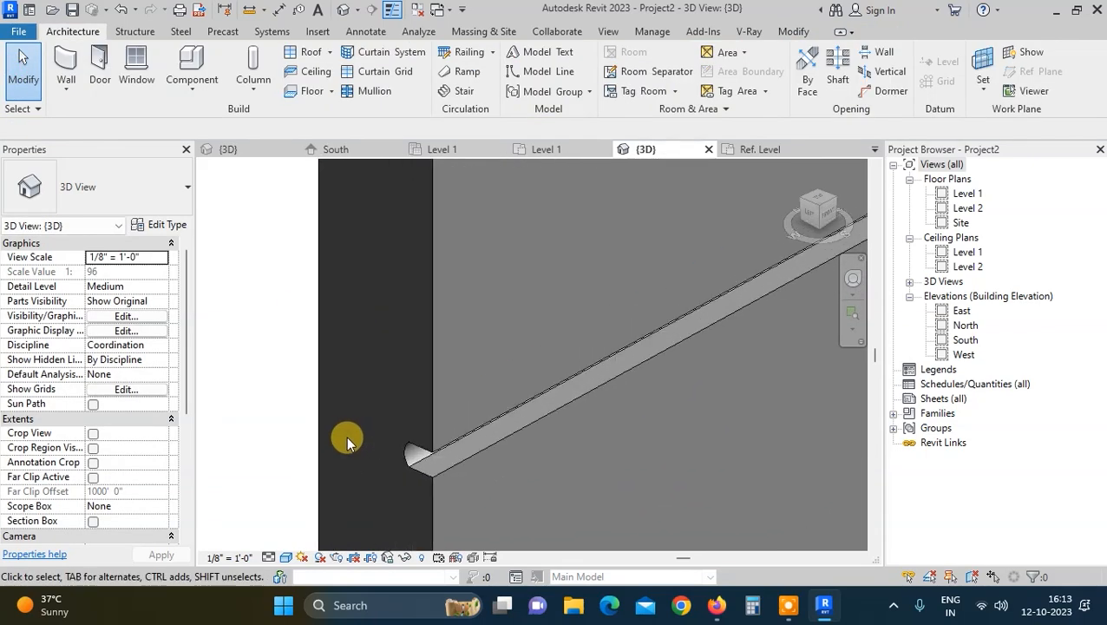
scroll(527, 431, down, 3)
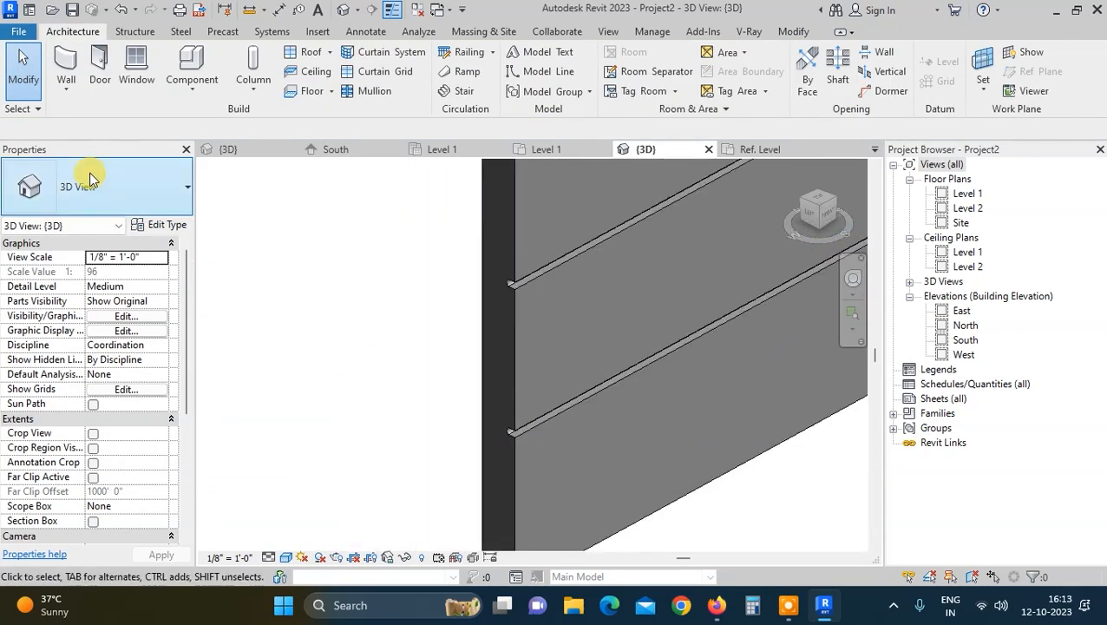
Step: Place a horizontal Cornice wall sweep on the wall between the two reveals
click(70, 99)
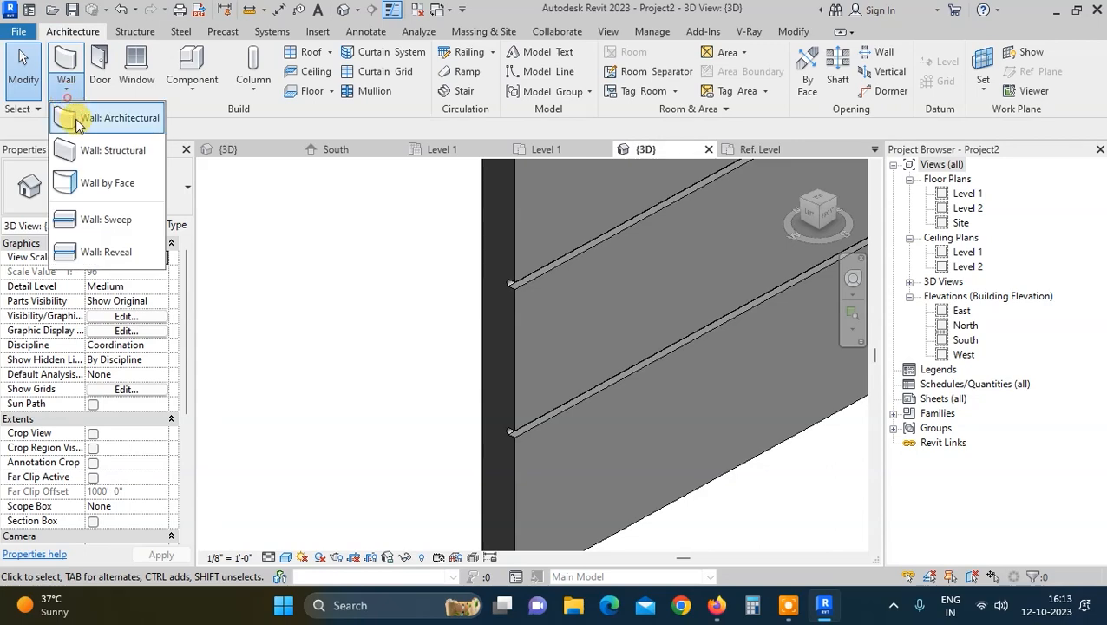
click(97, 221)
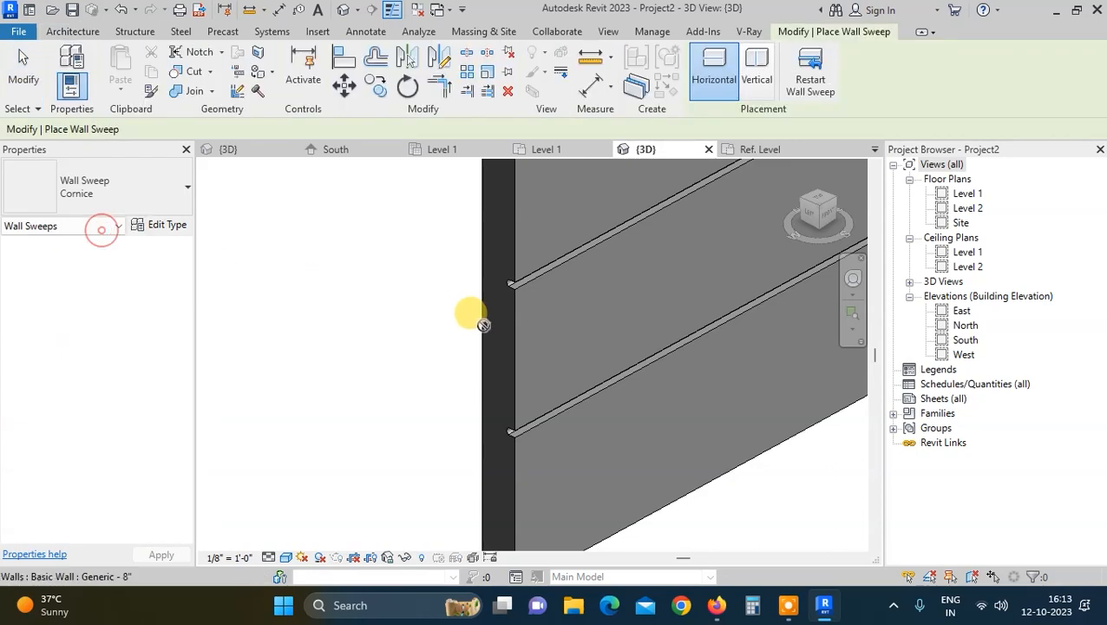
click(535, 376)
key(Escape)
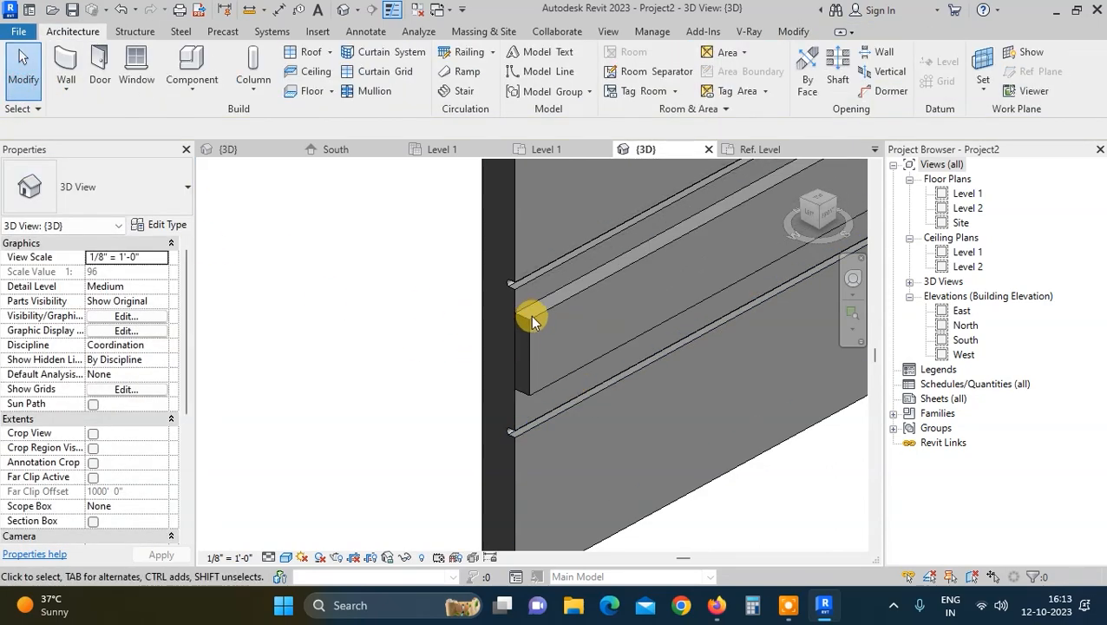
Step: Set the profile of the new sweep's Cornice type to 2x1.5 and inspect the rounded sweep
click(534, 323)
click(159, 225)
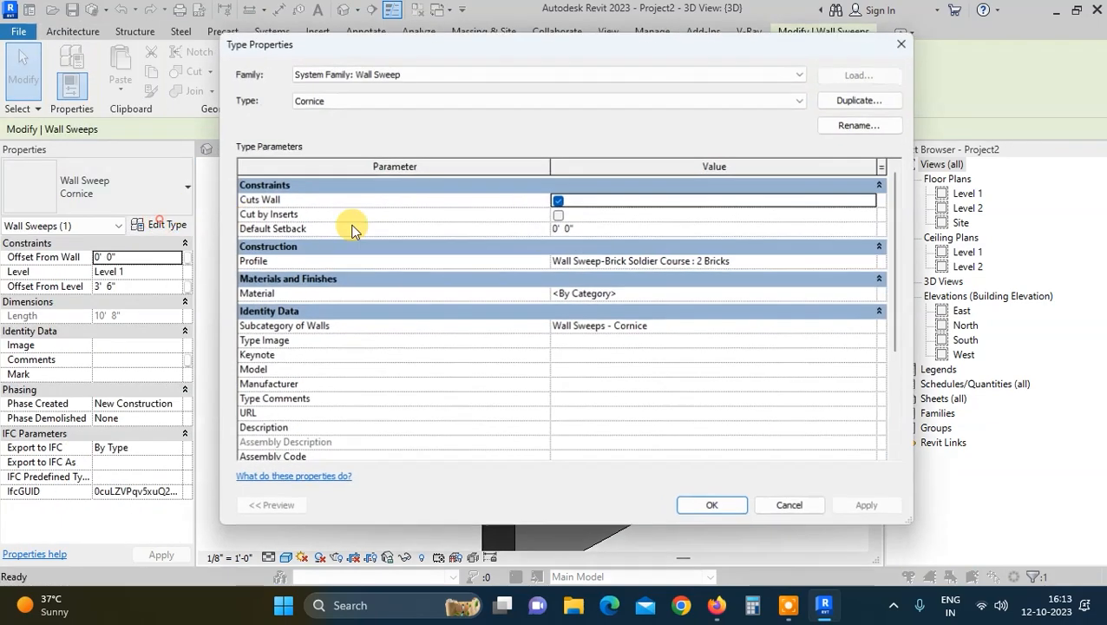
click(672, 262)
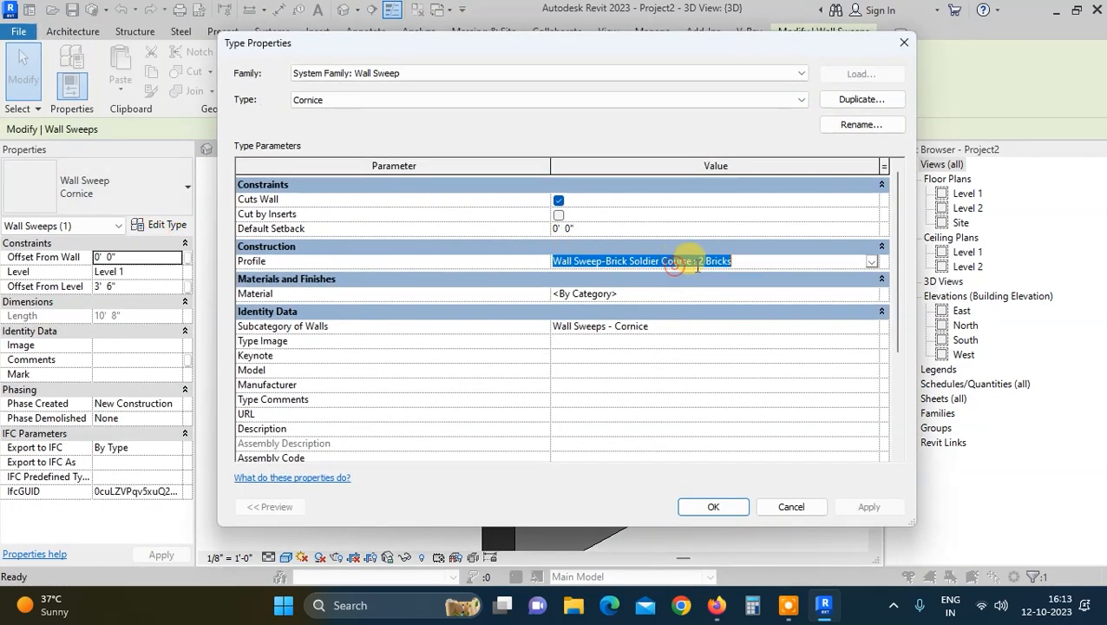
click(870, 261)
scroll(642, 290, up, 5)
click(607, 289)
click(868, 507)
click(729, 506)
click(370, 461)
scroll(446, 415, up, 2)
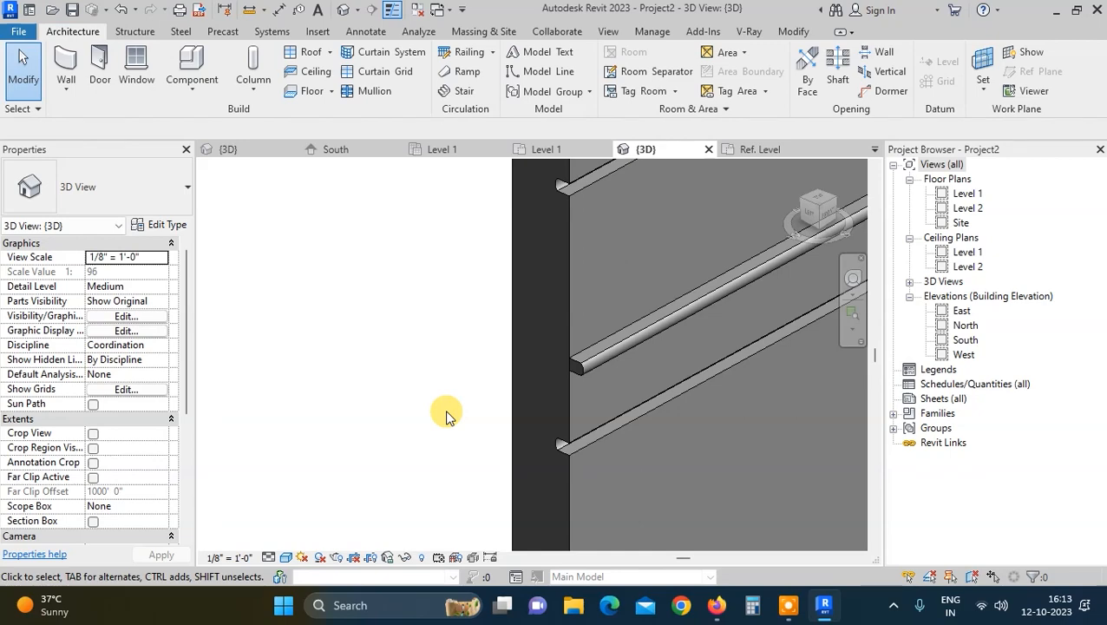
scroll(446, 408, down, 4)
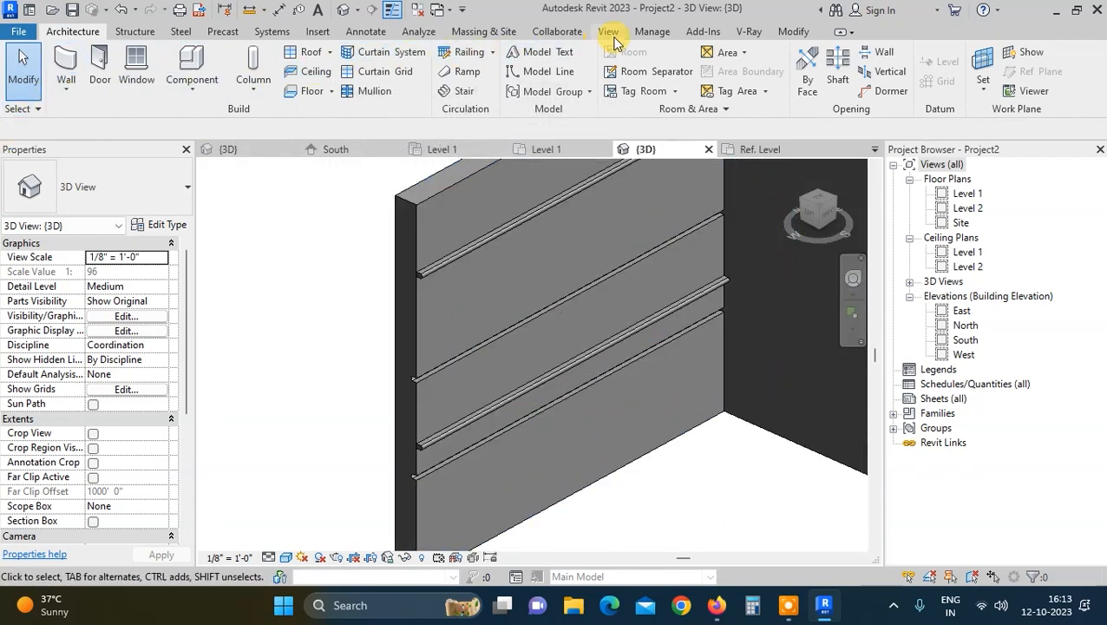
Step: Start loading a family and go up from the Internal lighting folder to the Libraries folder
click(319, 32)
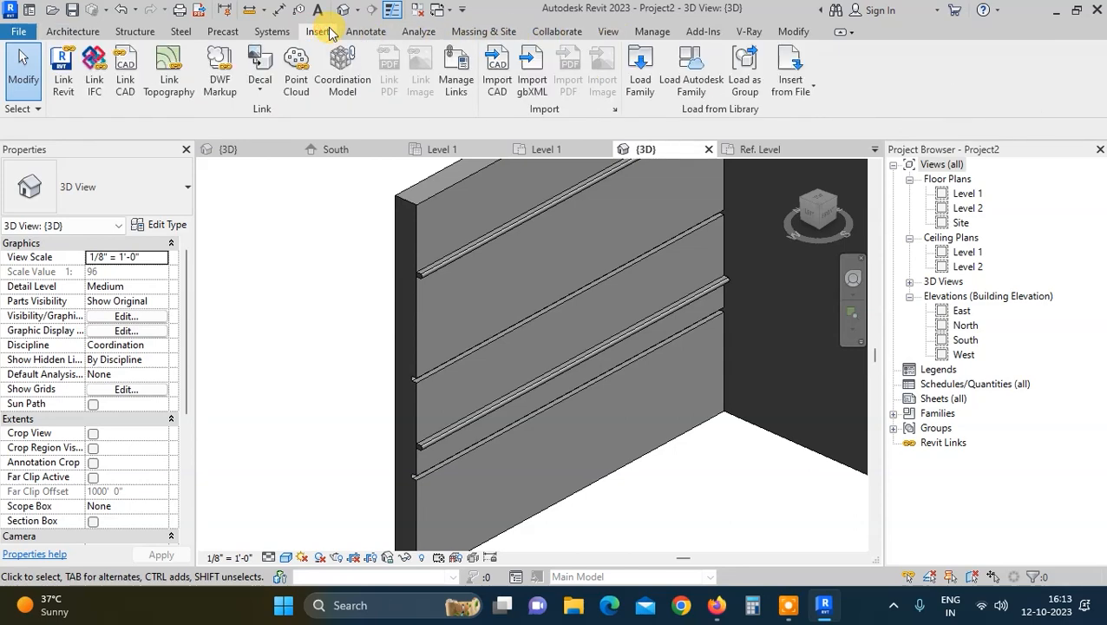
click(641, 78)
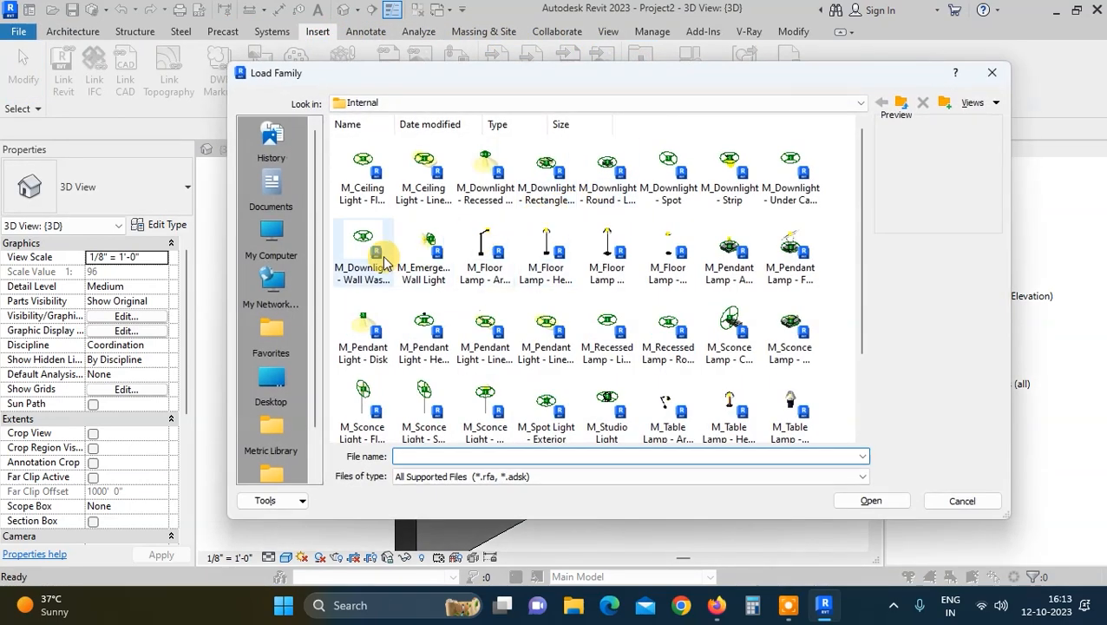
click(902, 103)
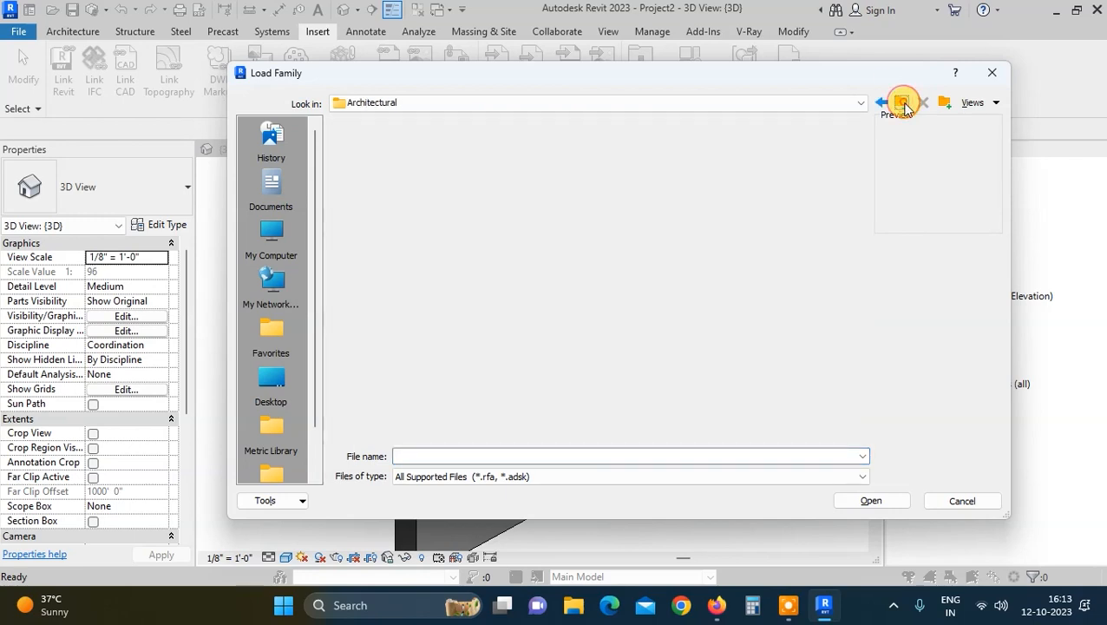
click(902, 103)
click(902, 103)
click(902, 104)
click(902, 103)
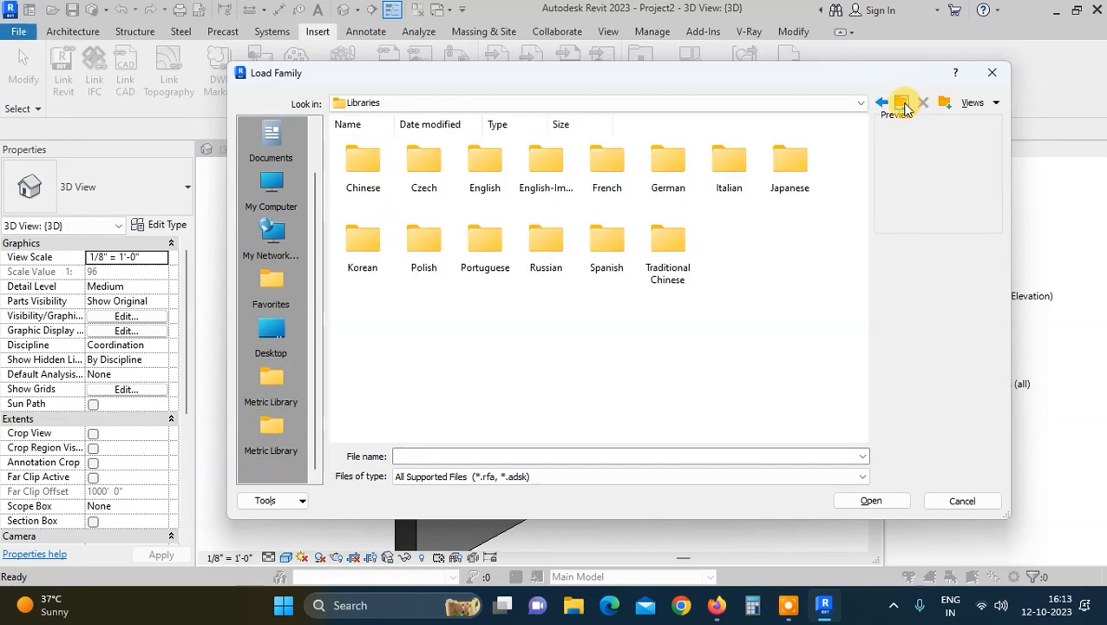
Step: Load the pop.rfa profile family from the Profiles folder of the English India library
double_click(490, 181)
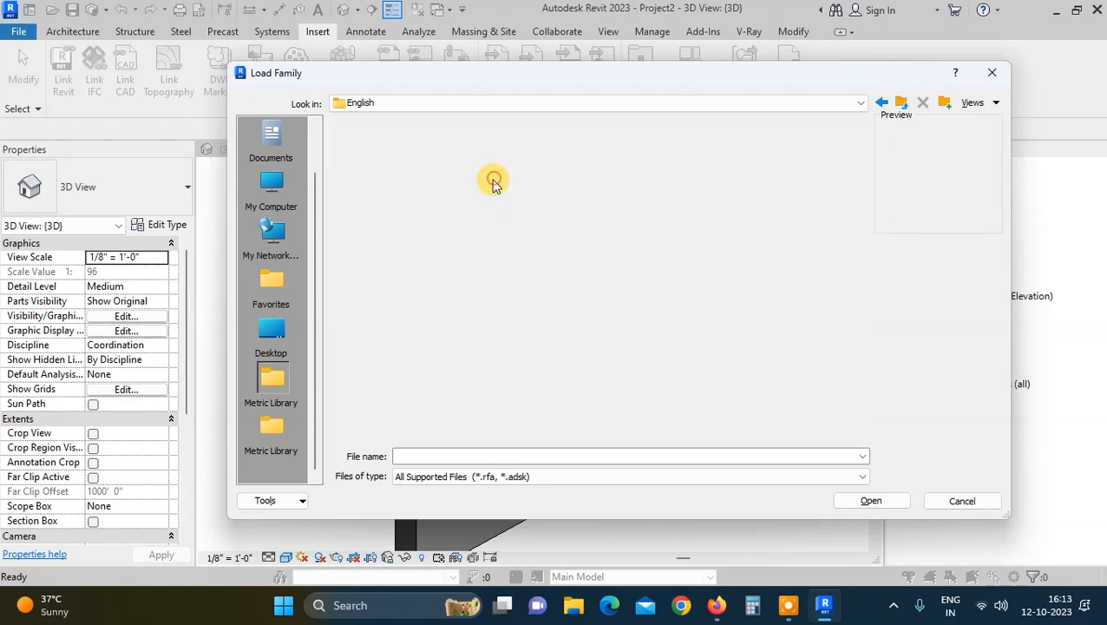
double_click(360, 169)
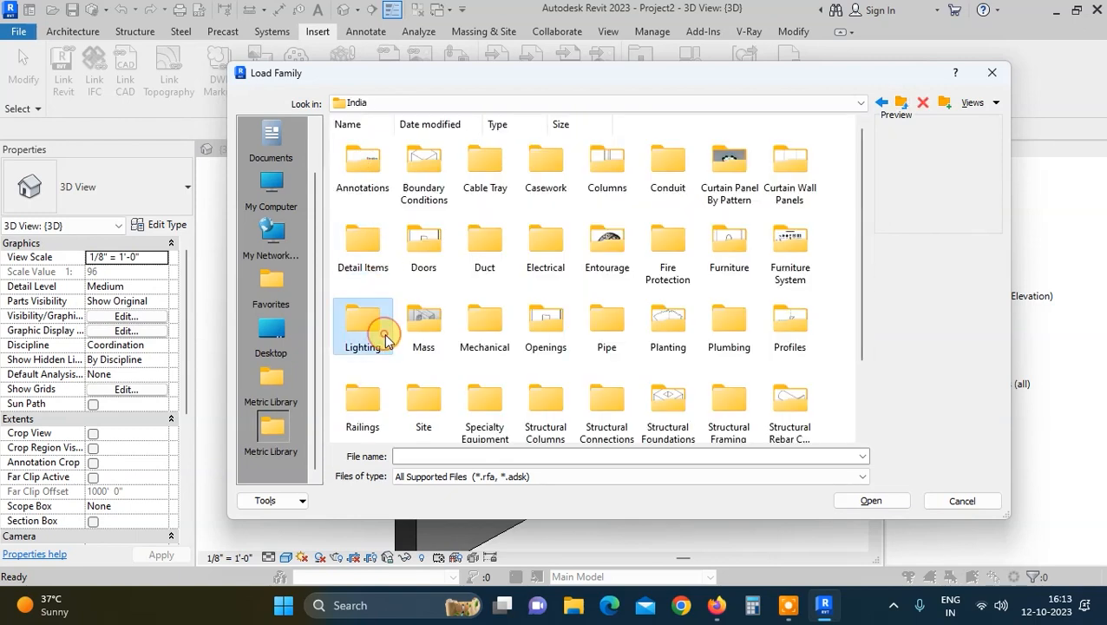
key(p)
click(774, 329)
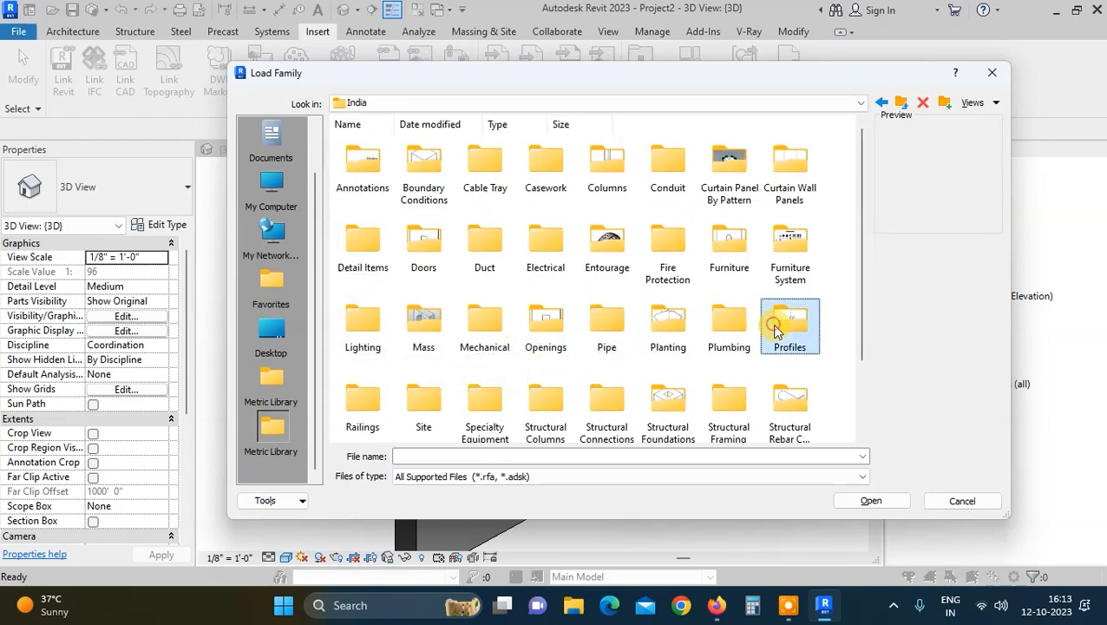
double_click(775, 330)
click(492, 245)
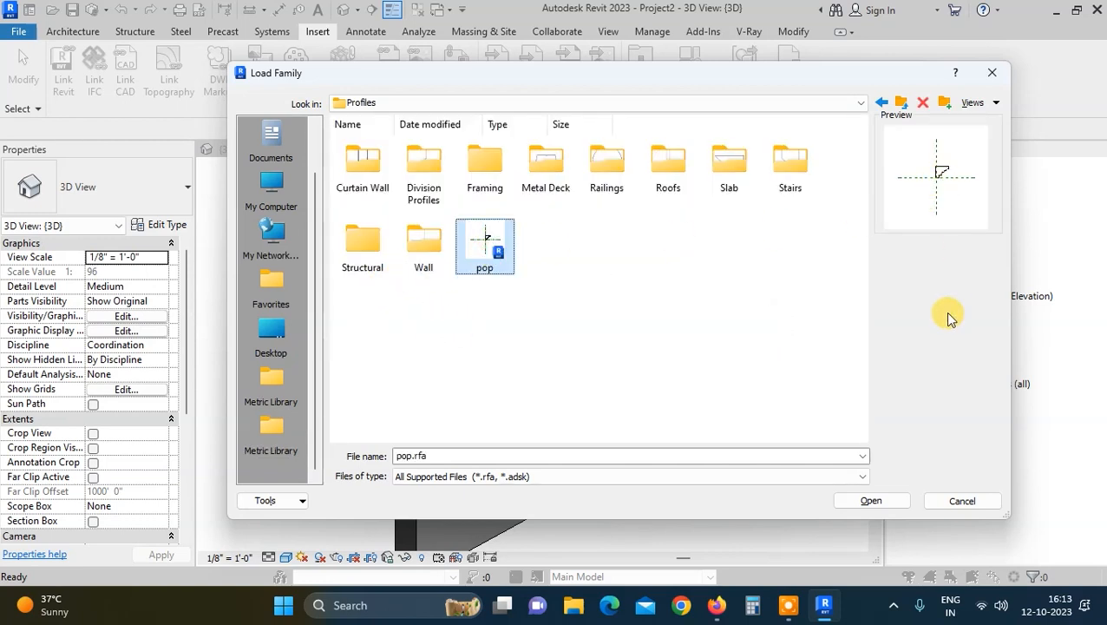
click(884, 500)
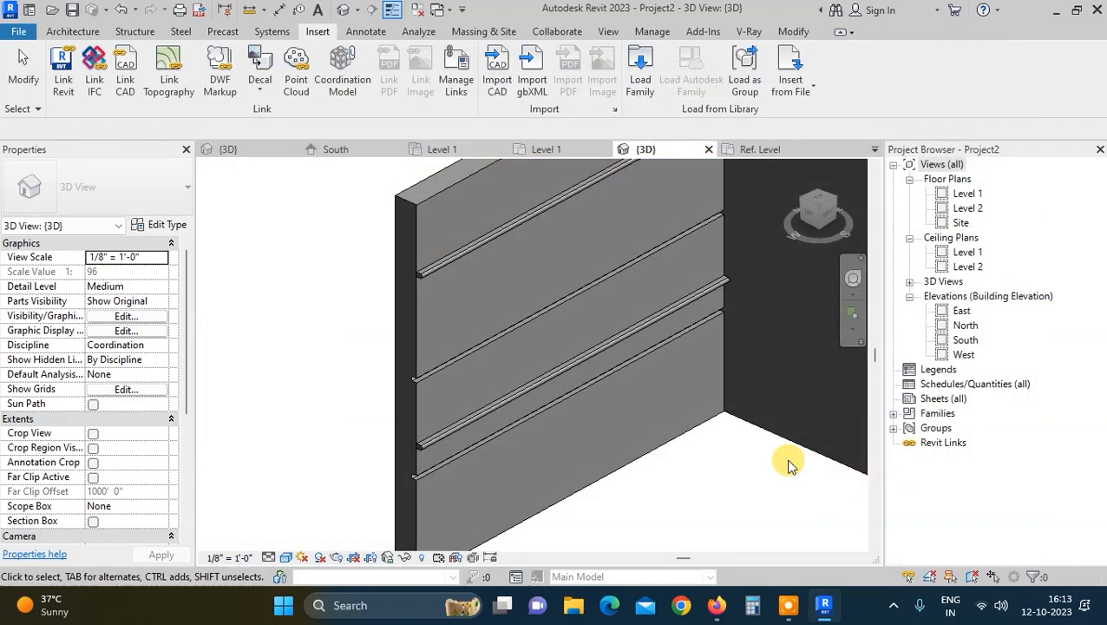
Step: Start a wall sweep and set the Cornice type's profile to pop : pop
shift+middle_drag(257, 282, 317, 284)
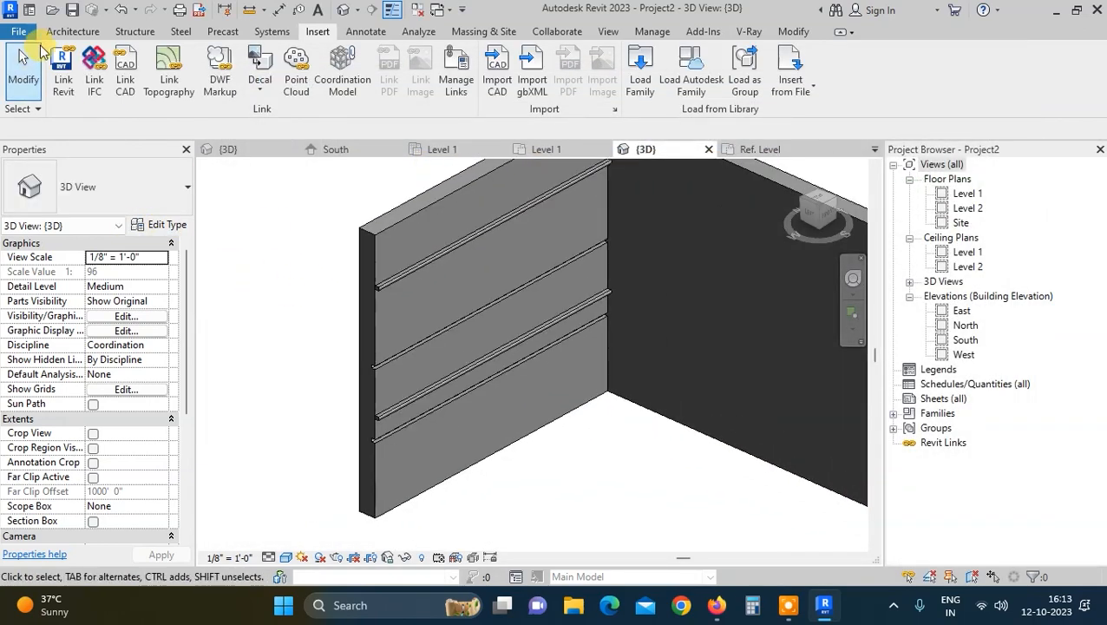
click(73, 31)
click(67, 86)
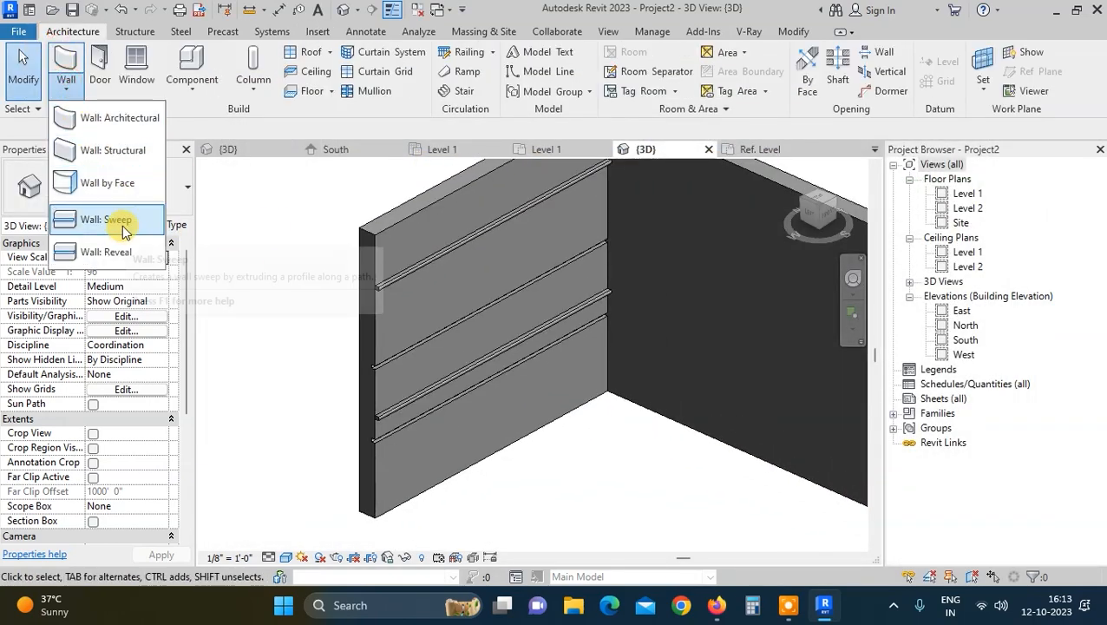
click(111, 220)
middle_drag(559, 327, 538, 392)
scroll(389, 363, up, 4)
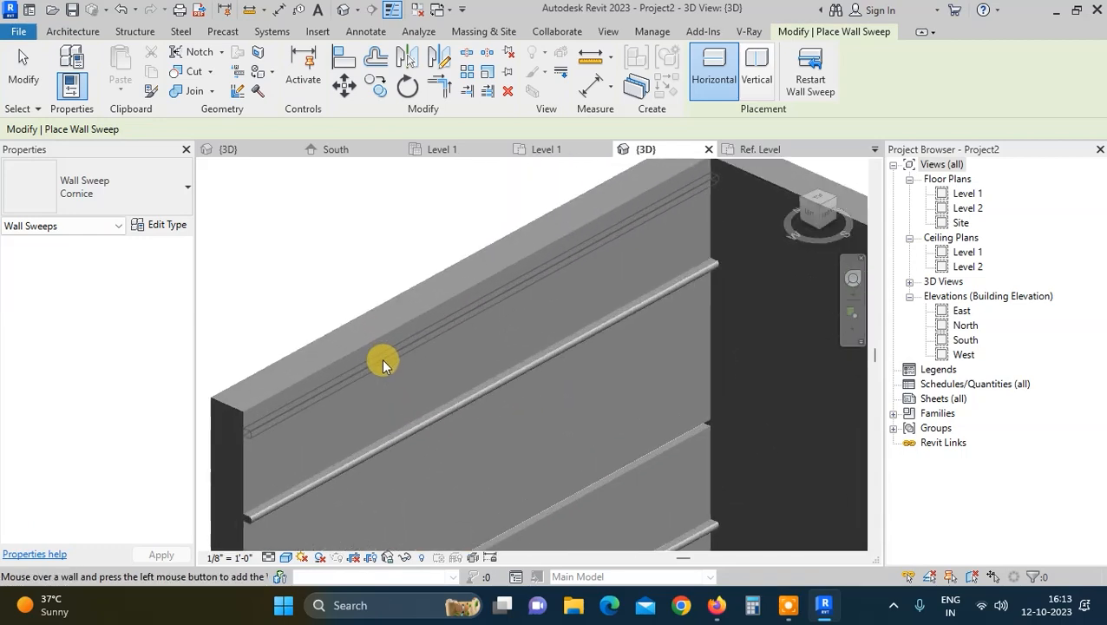
click(156, 224)
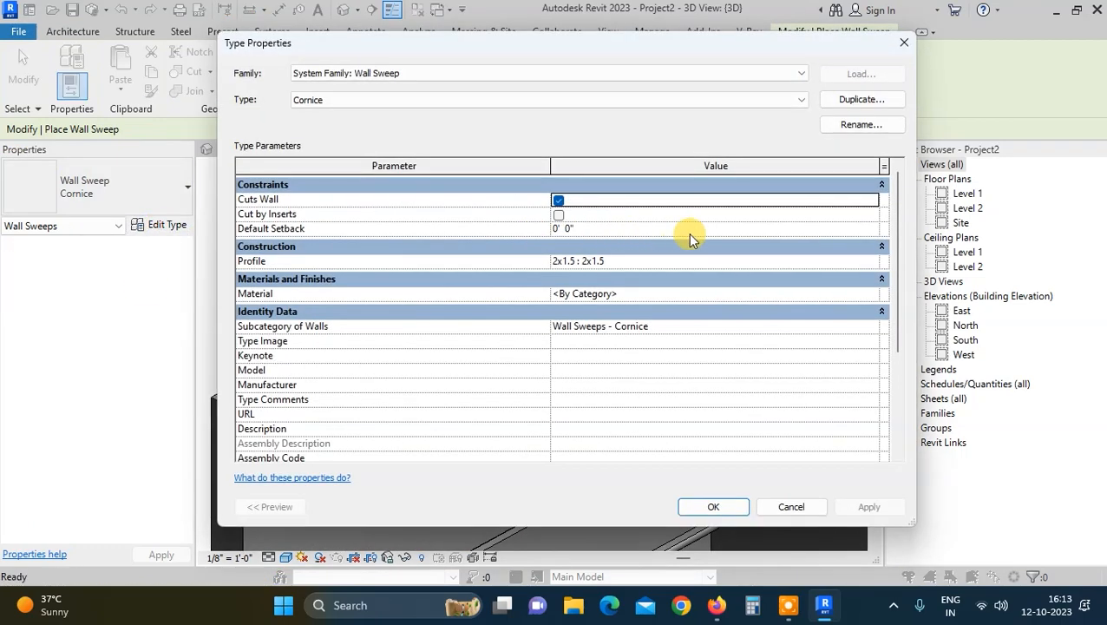
click(756, 261)
click(871, 261)
scroll(607, 304, down, 3)
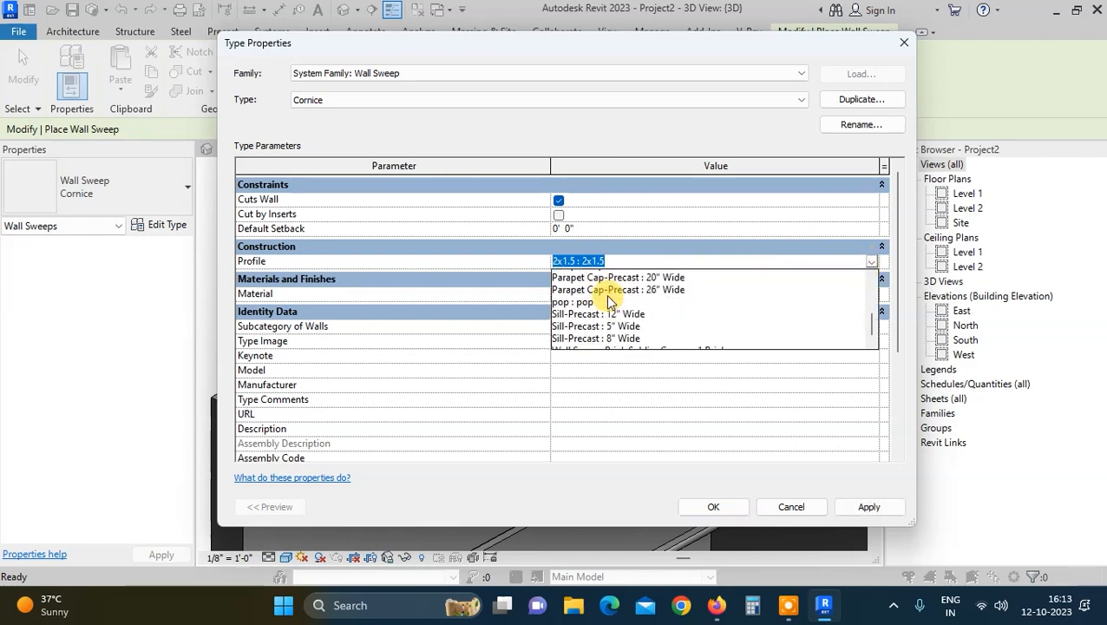
scroll(590, 321, up, 2)
click(576, 337)
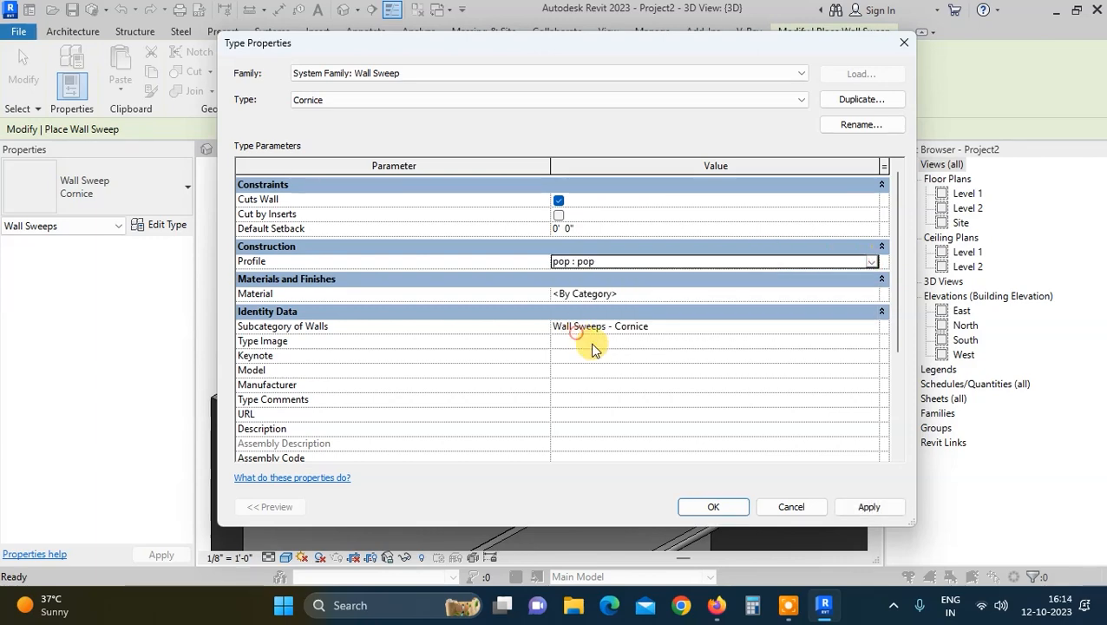
click(868, 507)
click(712, 506)
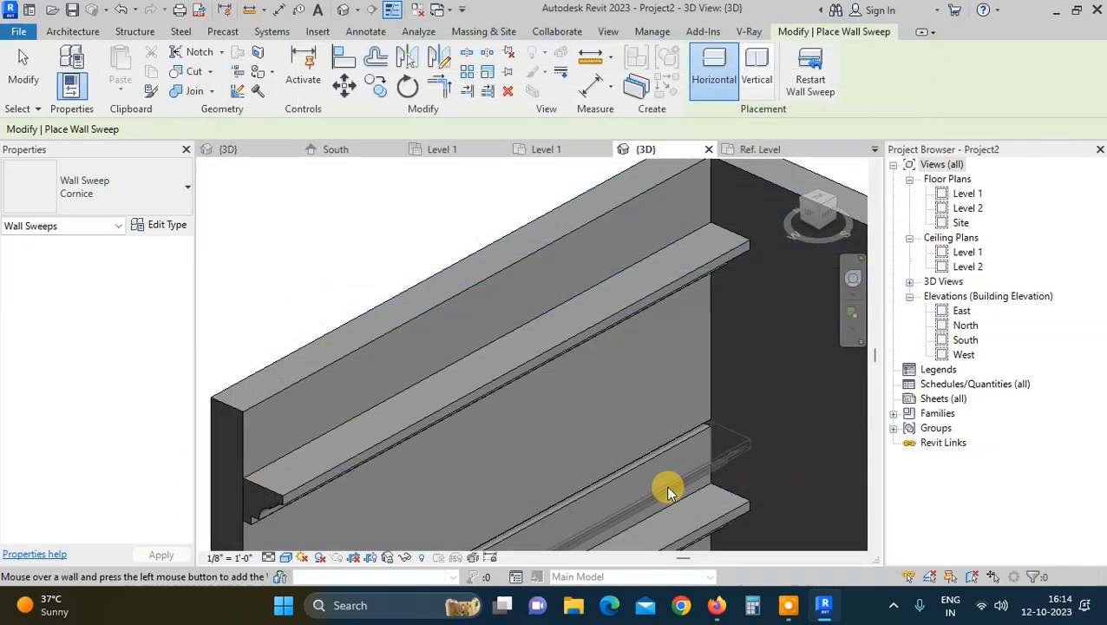
Step: Place a horizontal Cornice sweep near the top of the dark wall and its adjoining outer wall, and inspect the moulding from below
scroll(428, 366, up, 6)
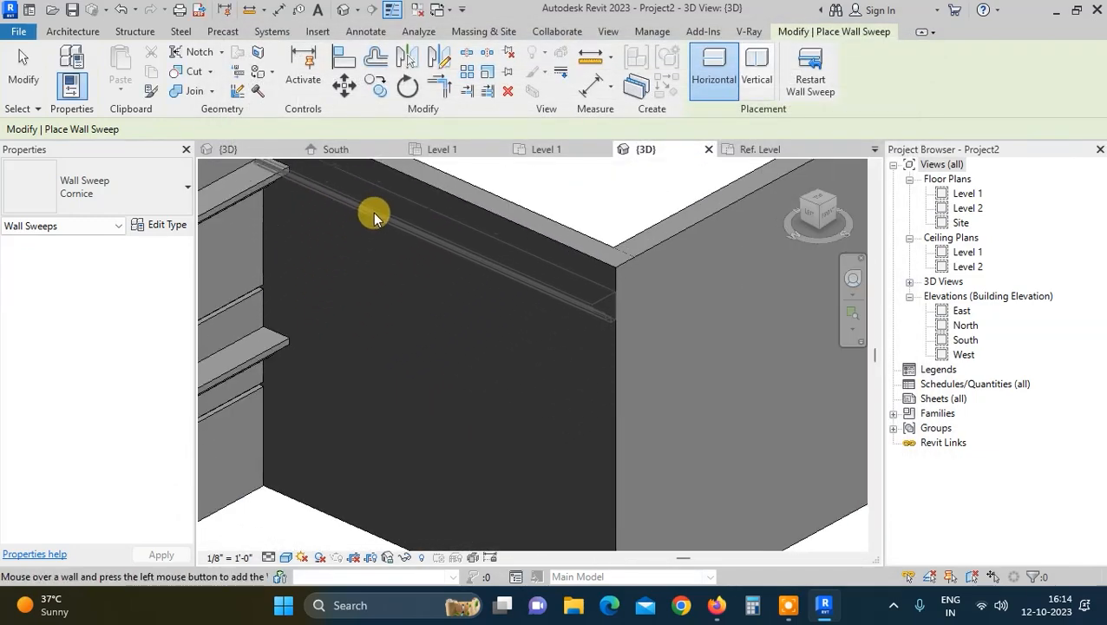
click(374, 211)
middle_drag(606, 256, 434, 347)
scroll(486, 351, down, 1)
click(544, 359)
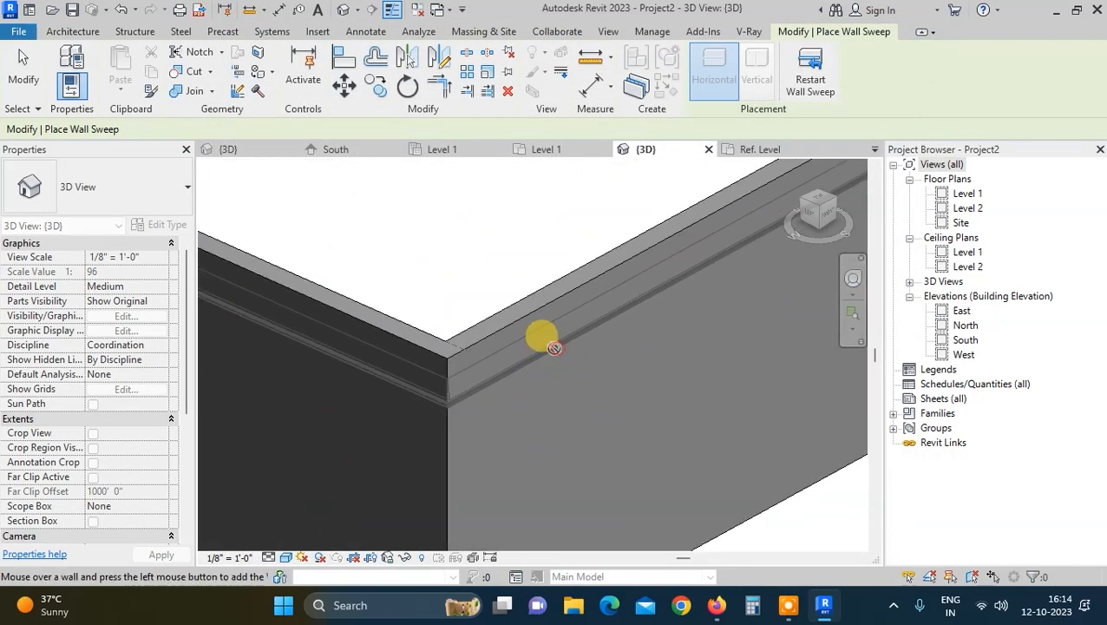
click(23, 69)
shift+middle_drag(523, 329, 460, 247)
scroll(420, 221, up, 3)
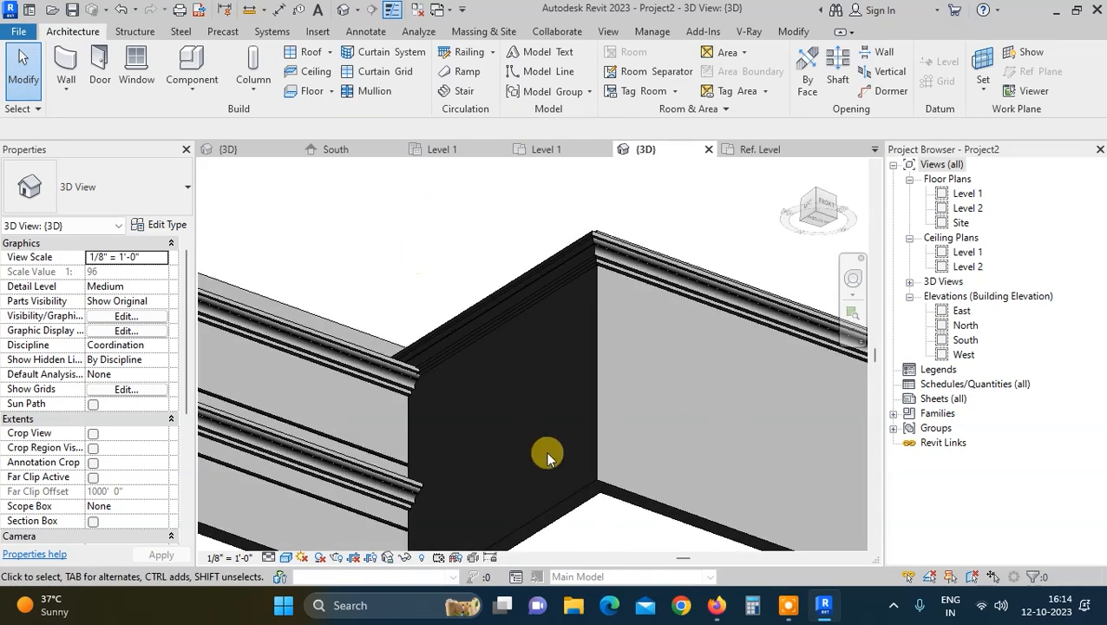
scroll(546, 452, down, 2)
Step: Place a second horizontal Cornice sweep across all three walls below the upper one and inspect it from below
middle_drag(647, 440, 524, 617)
click(58, 97)
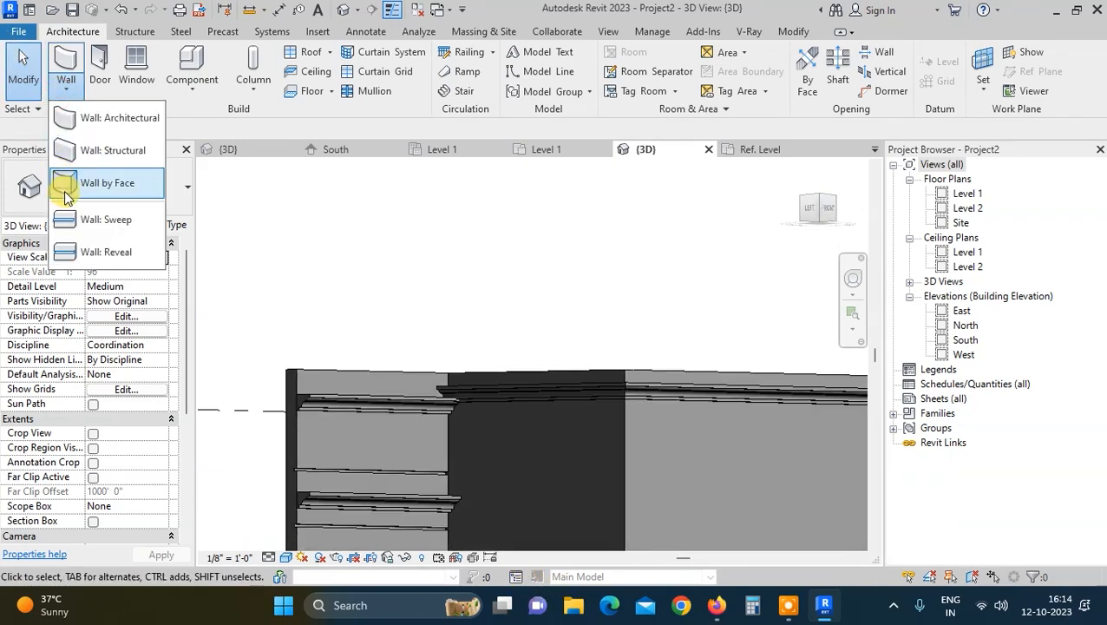
click(91, 217)
click(396, 450)
click(490, 438)
click(665, 441)
scroll(222, 390, down, 1)
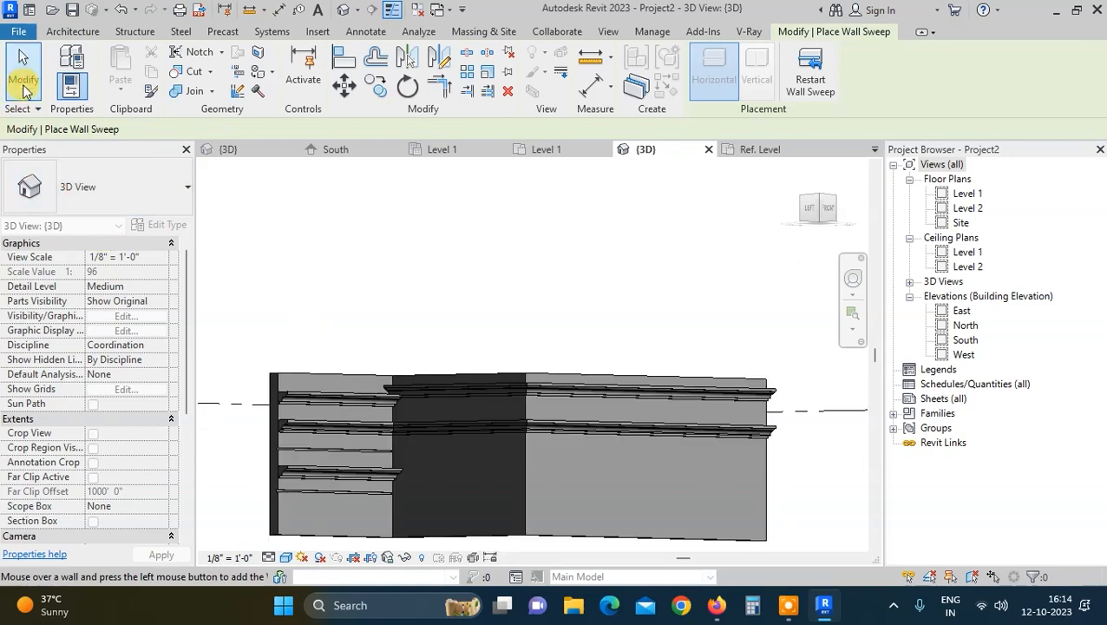
click(23, 69)
shift+middle_drag(721, 412, 733, 321)
scroll(440, 386, up, 4)
shift+middle_drag(425, 370, 512, 368)
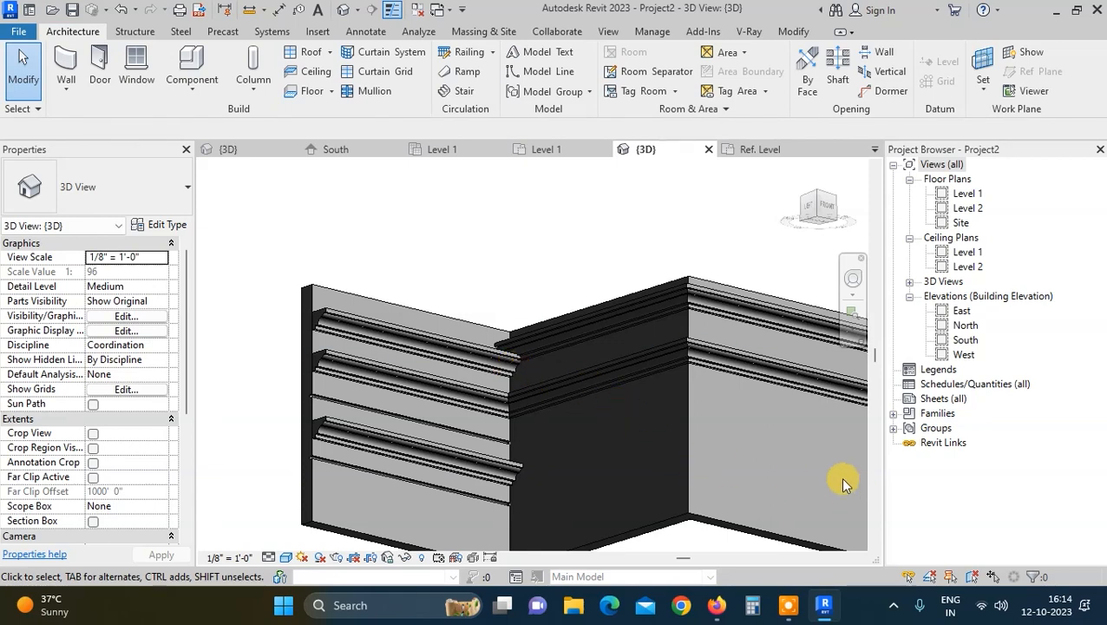
shift+middle_drag(773, 470, 91, 182)
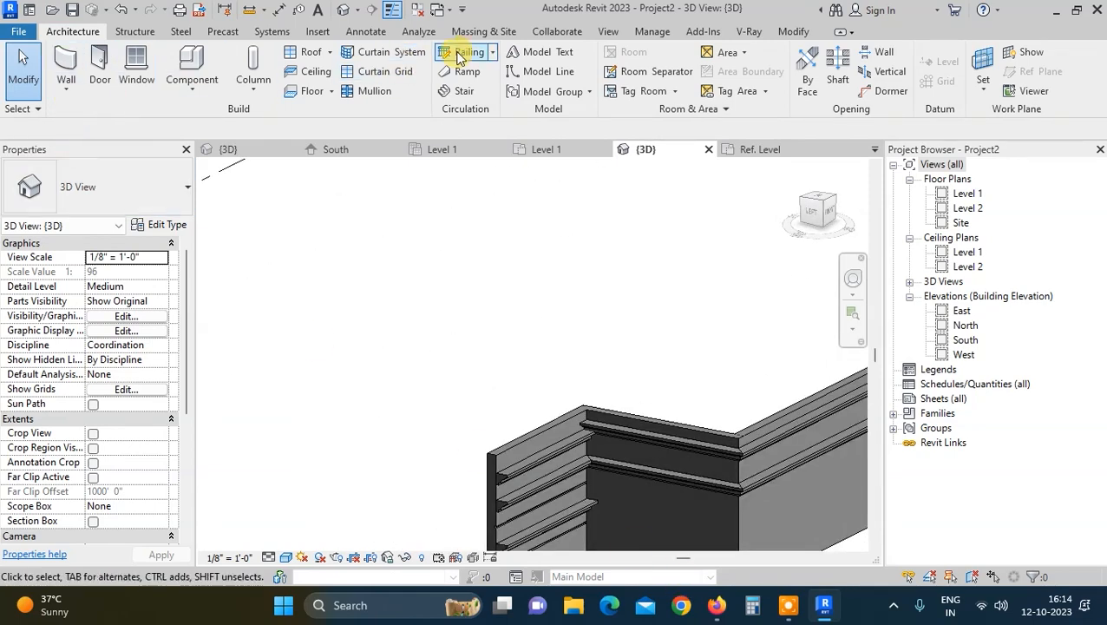
click(317, 31)
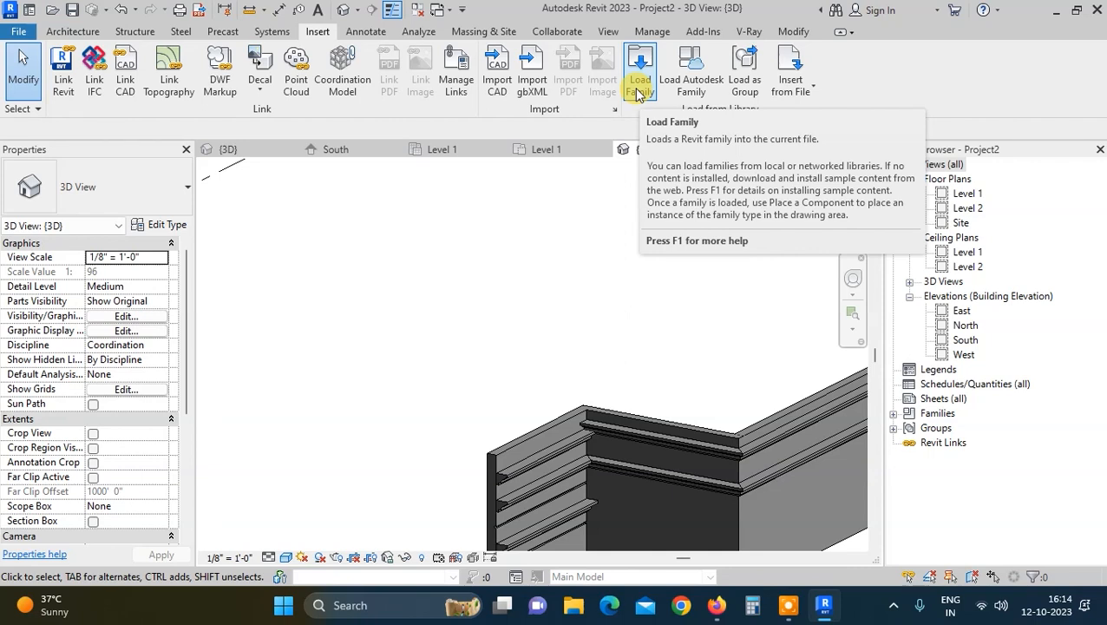
Step: Draw a chain of three connected Generic - 8" walls in a zigzag beside the existing walls
scroll(520, 399, down, 3)
middle_drag(520, 407, 271, 431)
key(w)
key(a)
click(431, 363)
click(622, 383)
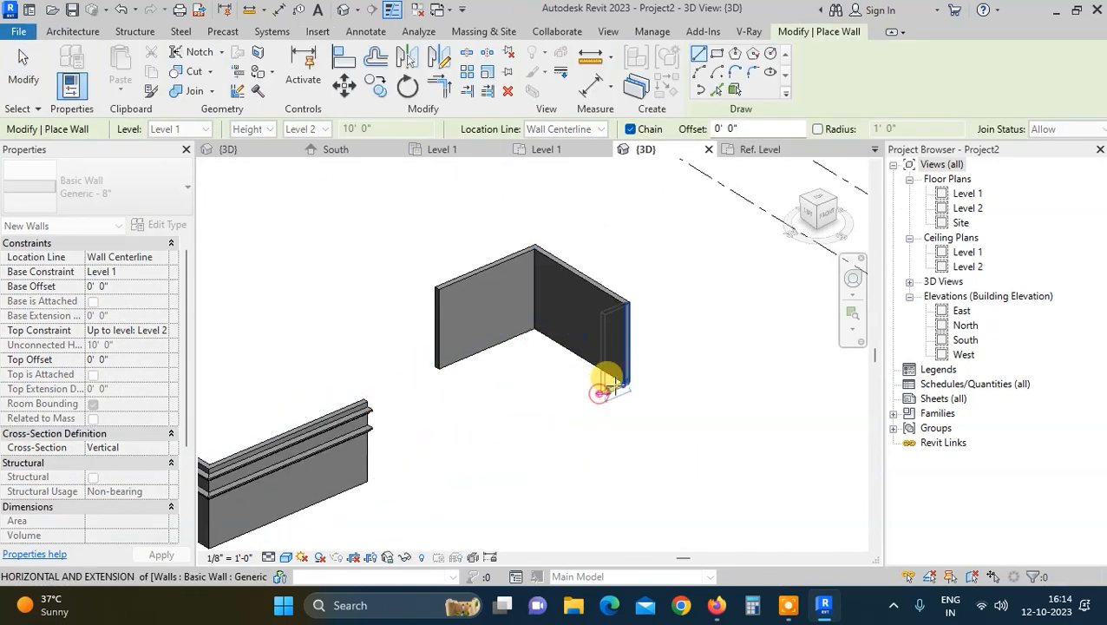
click(731, 337)
key(Escape)
key(Escape)
scroll(513, 274, up, 3)
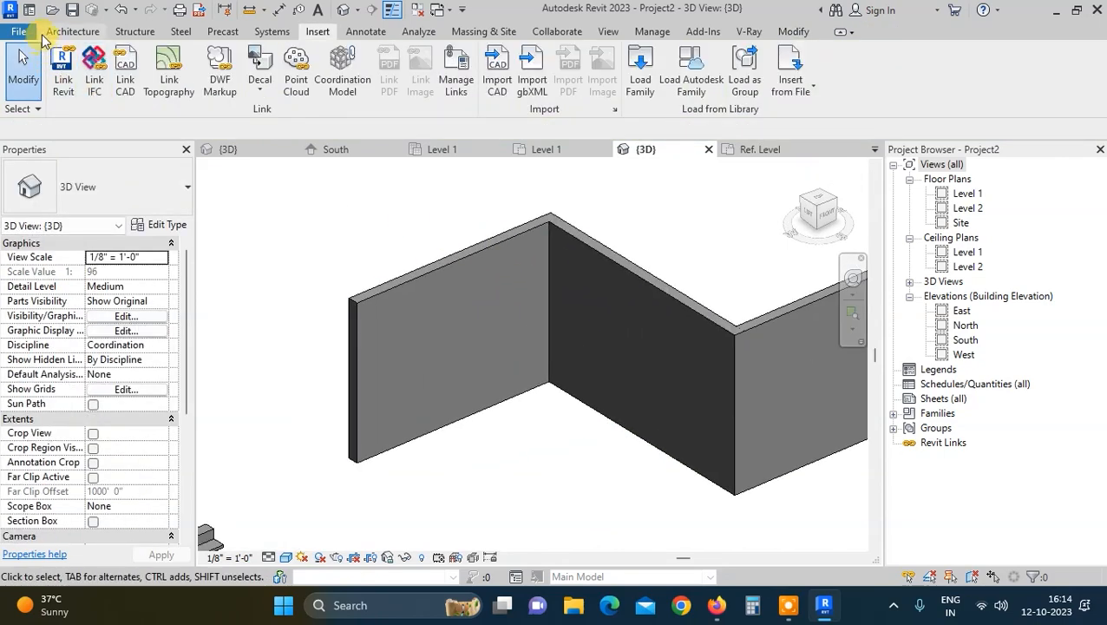
Step: Place a horizontal Cornice sweep flush with the top edge of the three new walls
click(73, 31)
click(66, 95)
click(117, 215)
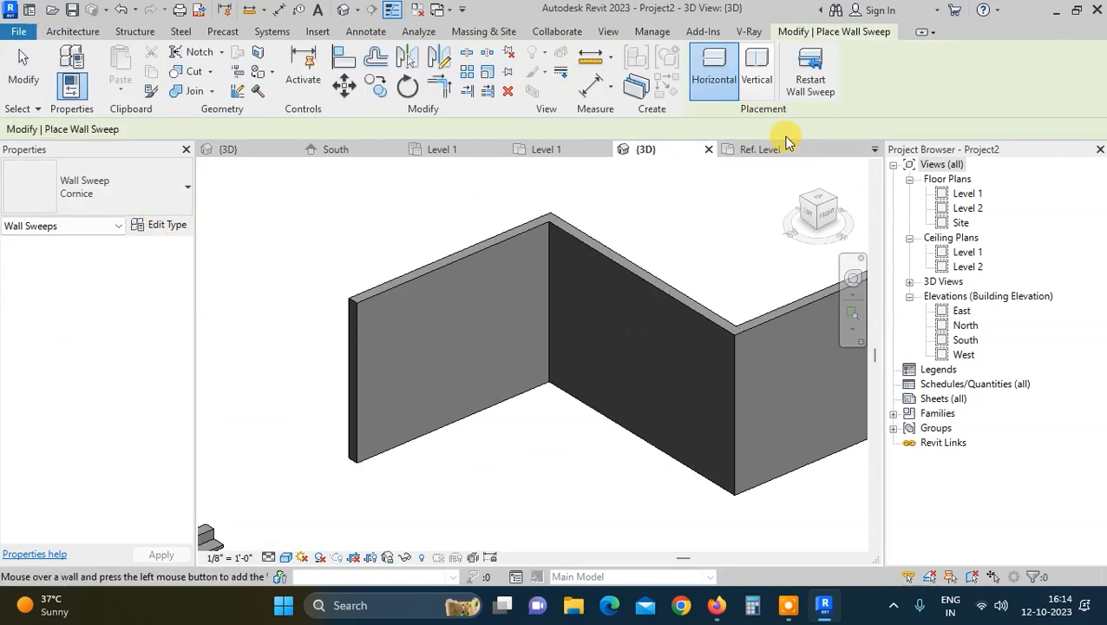
scroll(389, 314, up, 5)
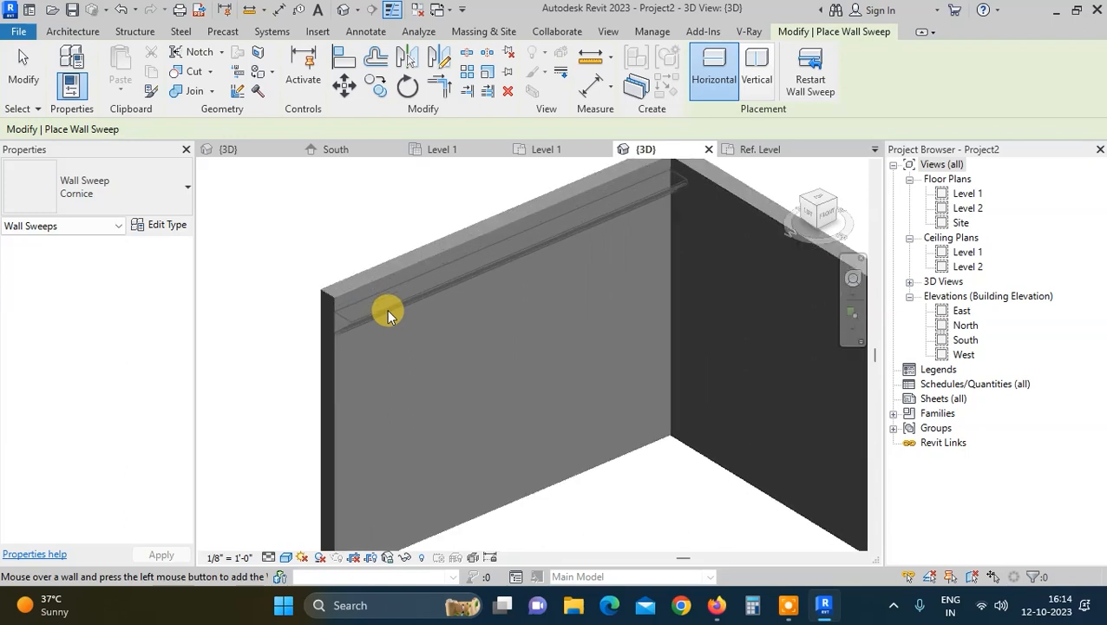
middle_drag(407, 316, 378, 408)
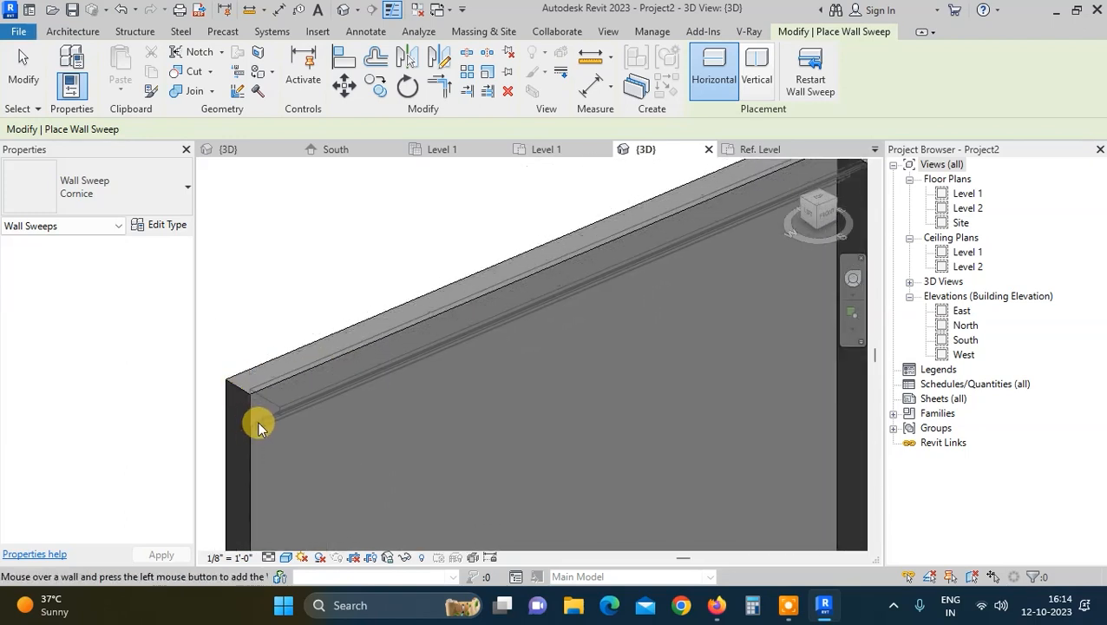
click(263, 422)
scroll(420, 387, down, 1)
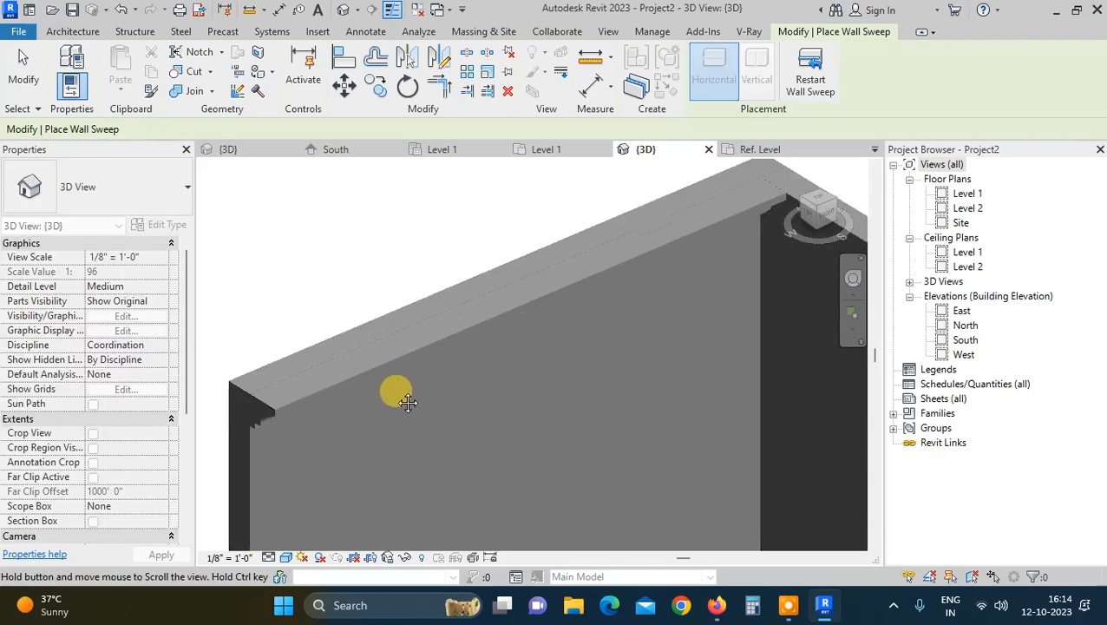
middle_drag(422, 391, 203, 343)
scroll(203, 344, down, 3)
click(534, 306)
scroll(541, 365, down, 3)
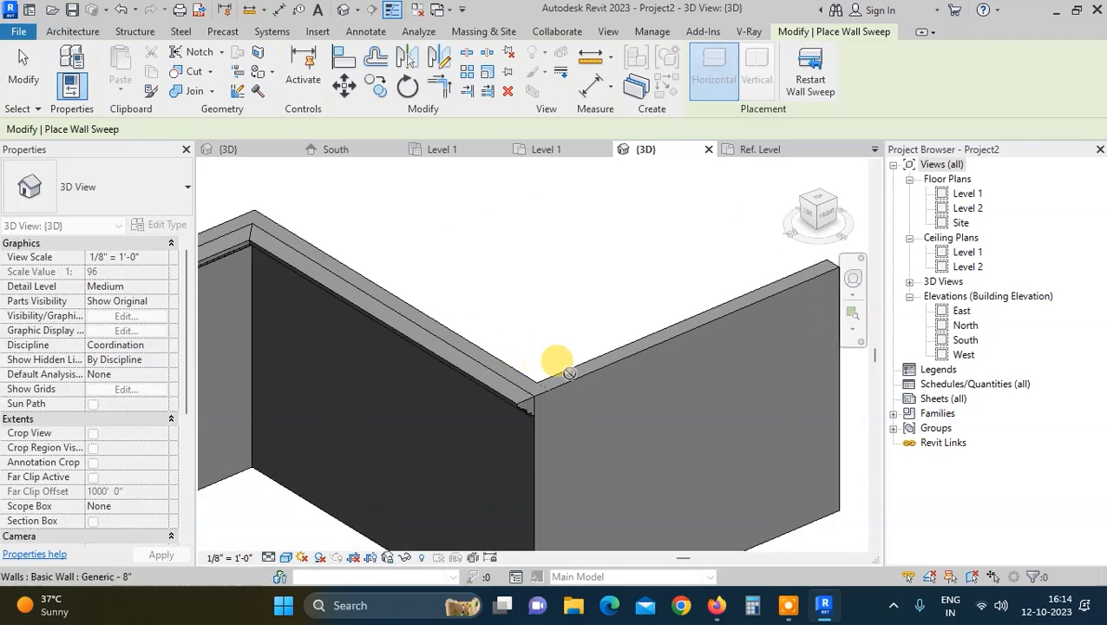
scroll(598, 236, down, 1)
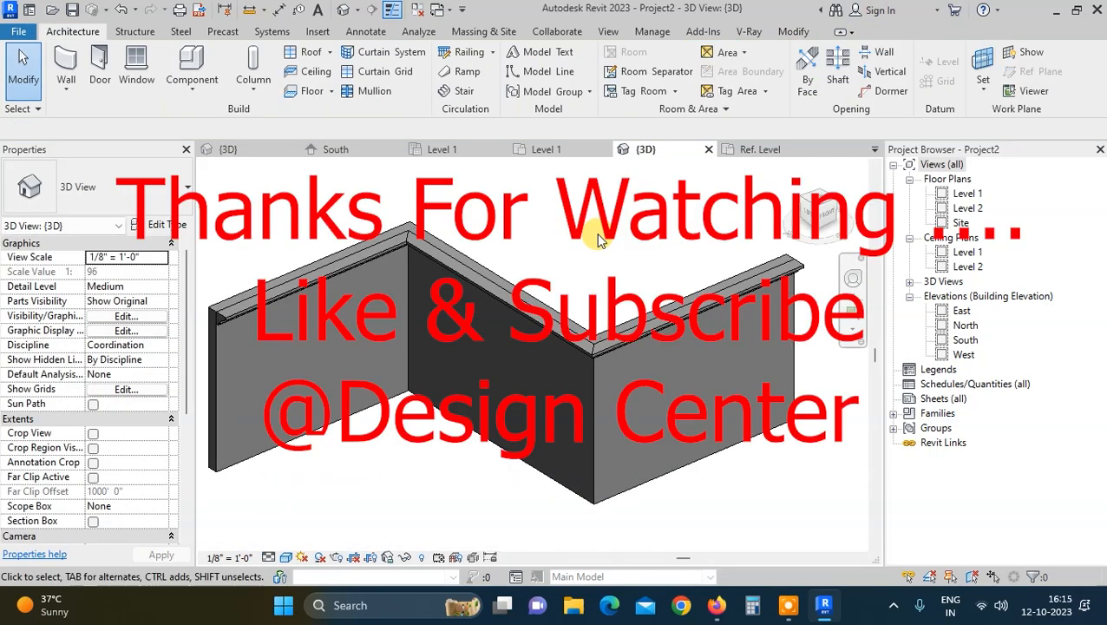
Step: Select the new cornice sweep and examine its profile and mitred corners from below
scroll(593, 246, down, 2)
shift+middle_drag(467, 348, 481, 306)
scroll(519, 358, up, 3)
scroll(548, 348, up, 2)
click(652, 322)
shift+middle_drag(652, 330, 475, 317)
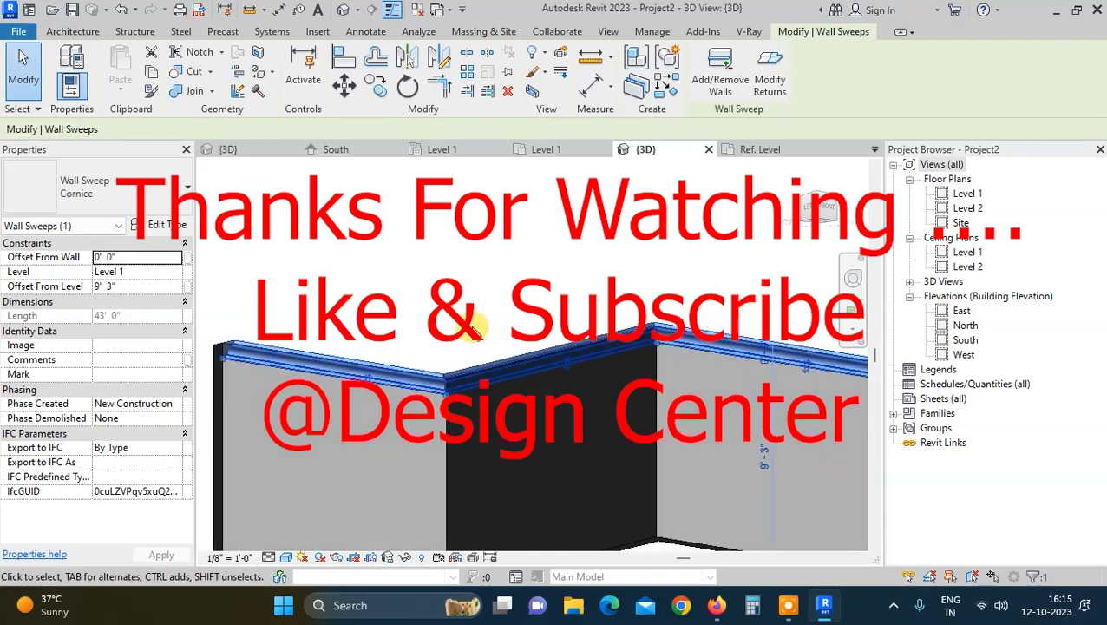
click(473, 328)
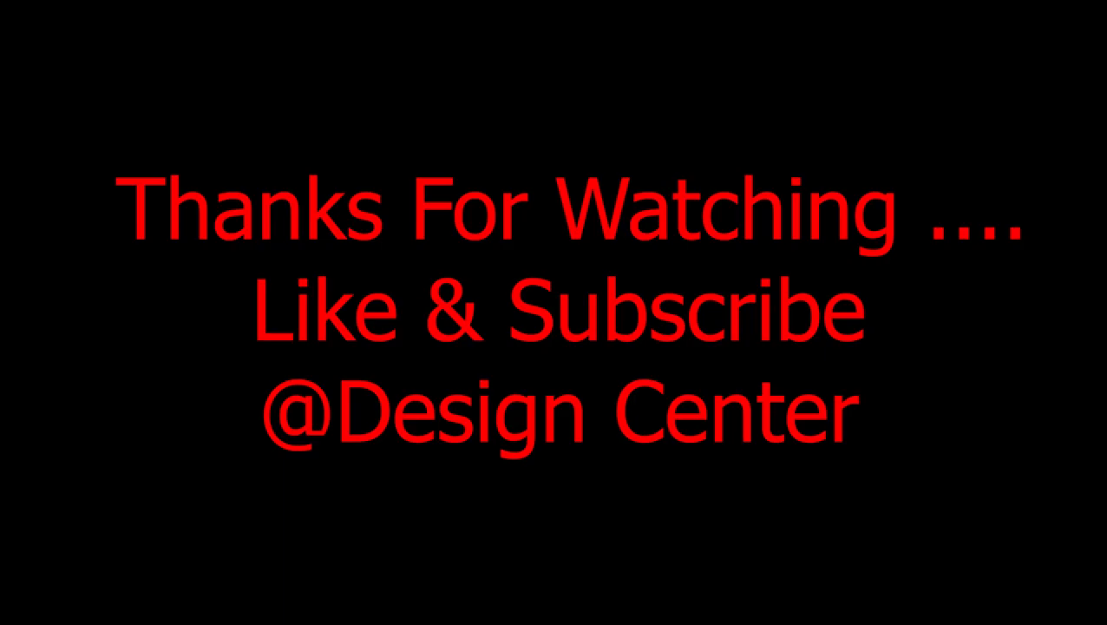